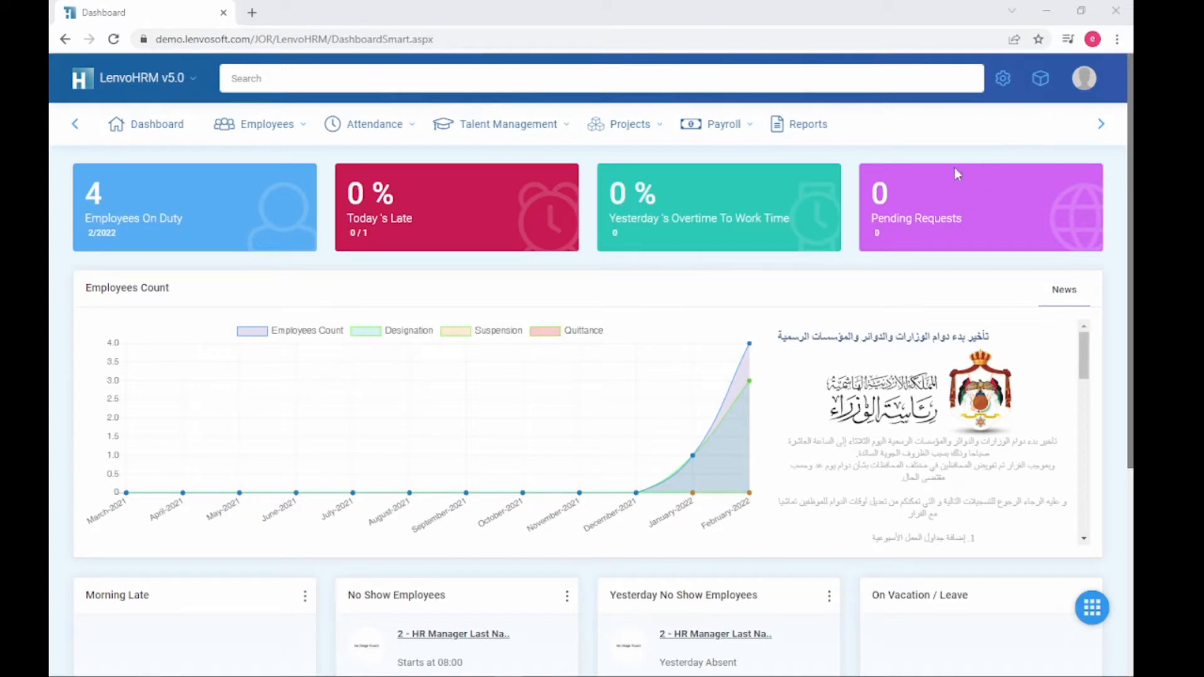
Step: Open the Components panel from the top bar to reach the Upload Employees tool
{"action": "left_click", "coordinate": [1040, 83]}
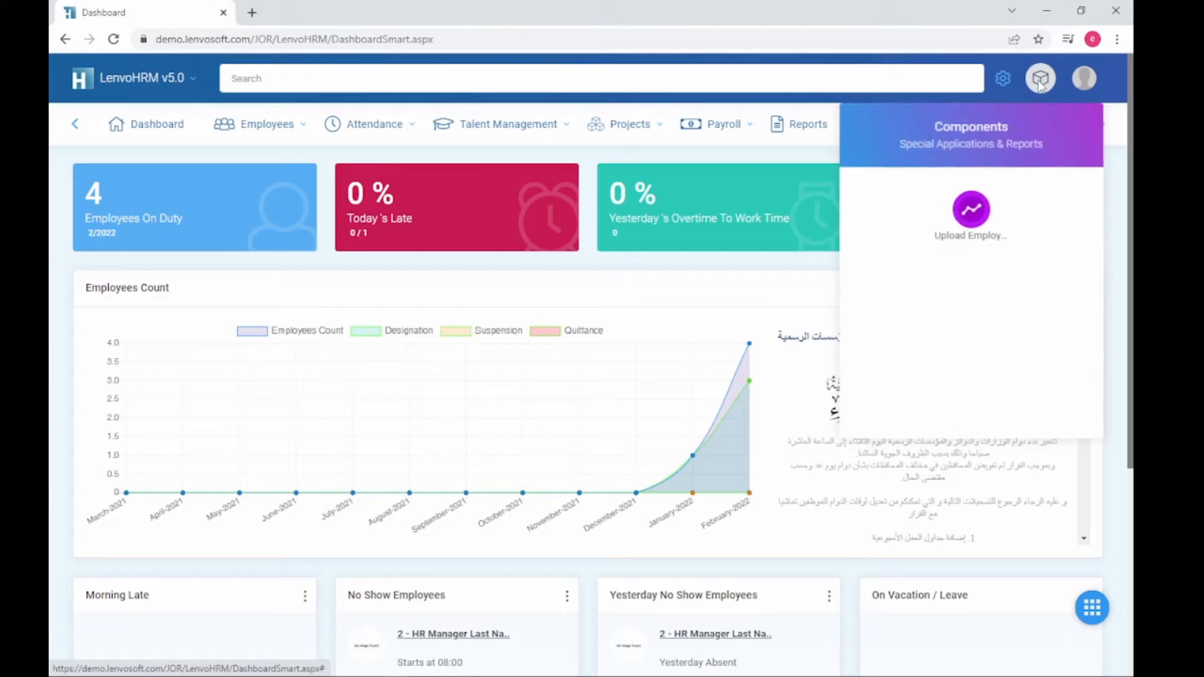
Step: On Upload Employees, select sheet type JOR Employees Info, then download and open JOR Employees Info.xlsx
{"action": "left_click", "coordinate": [972, 213]}
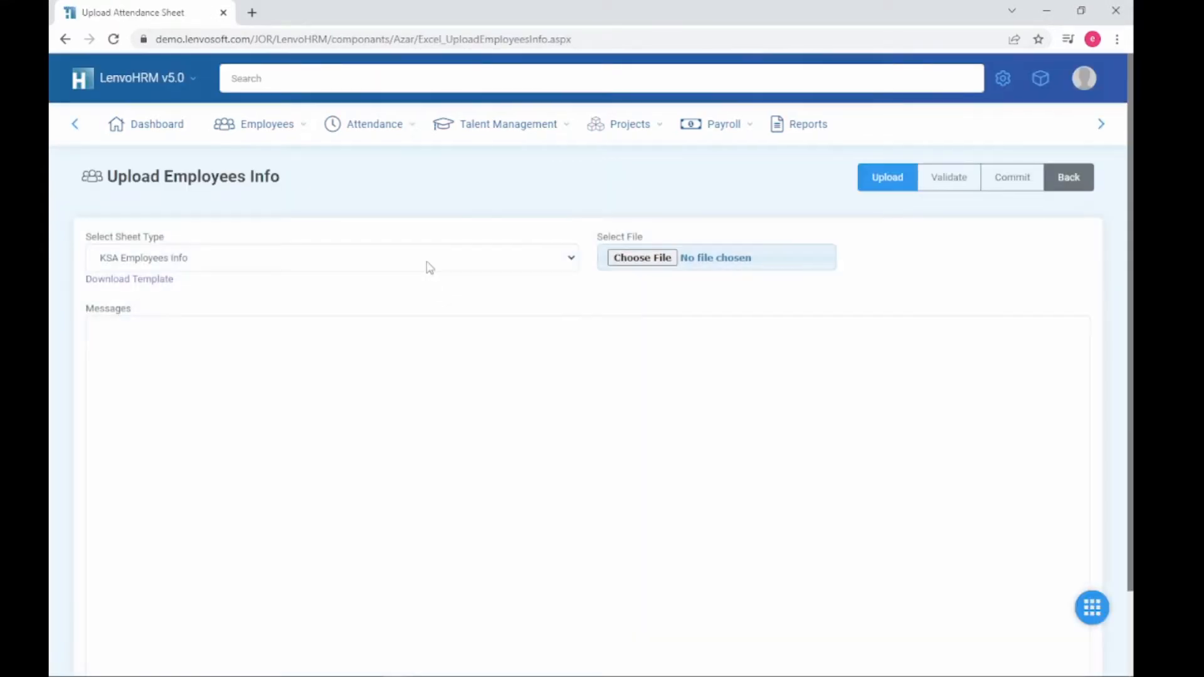
{"action": "left_click", "coordinate": [430, 268]}
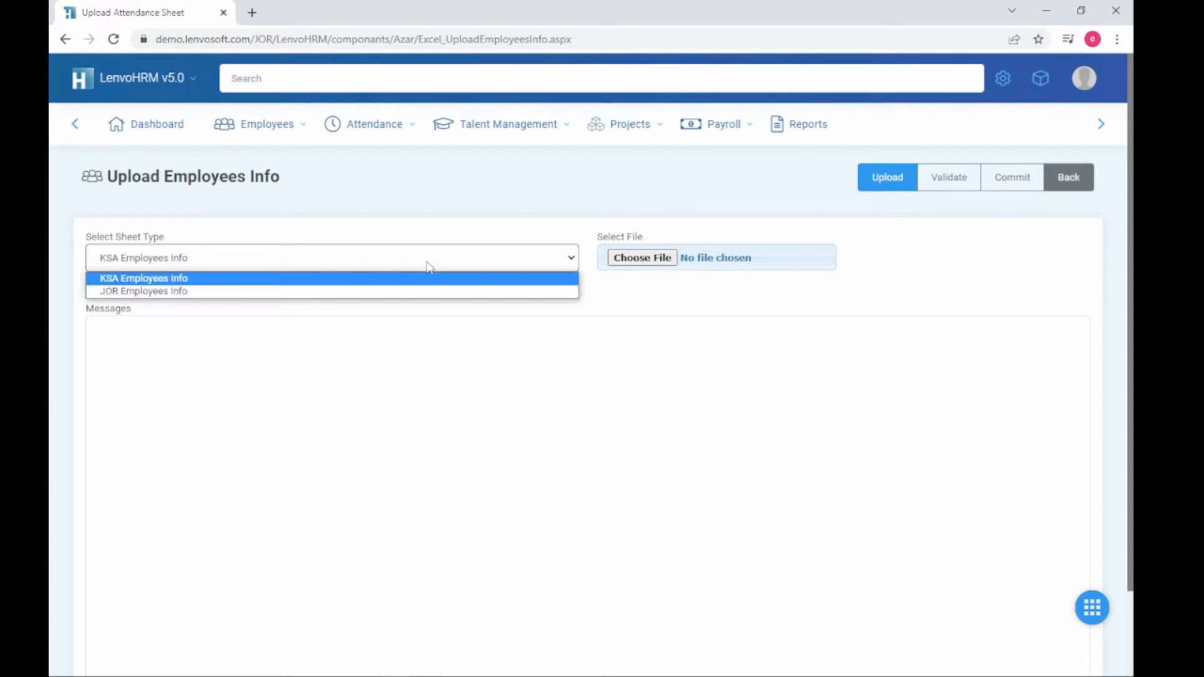
{"action": "left_click", "coordinate": [414, 292]}
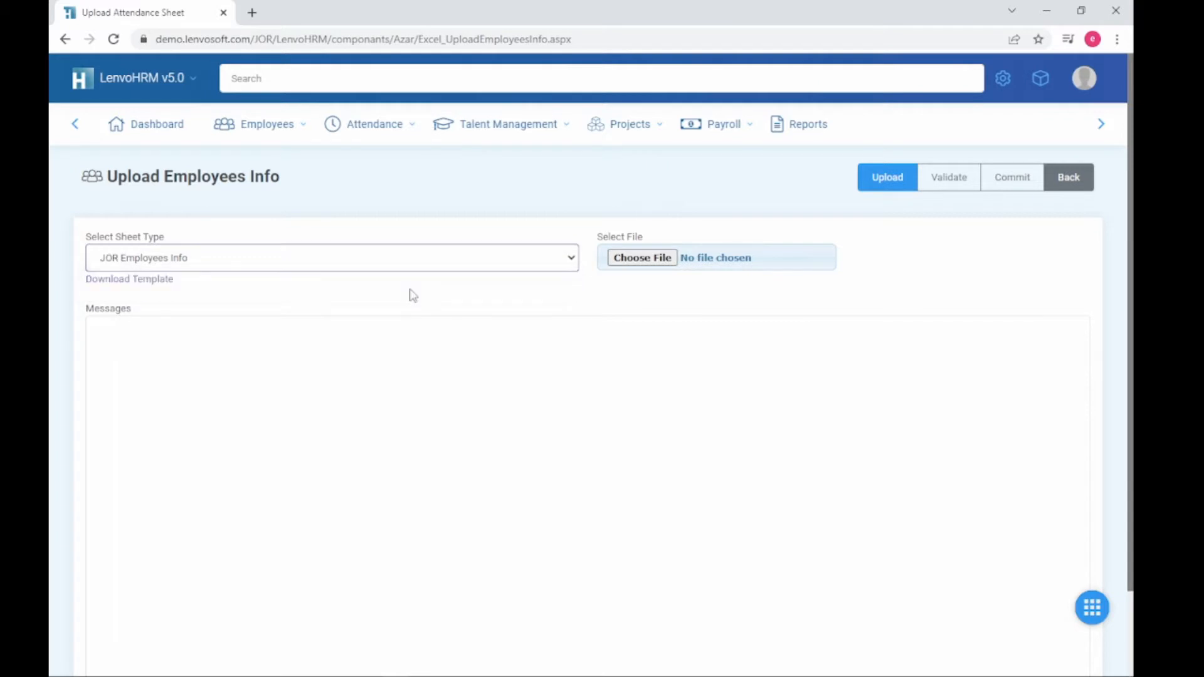
{"action": "left_click", "coordinate": [130, 281]}
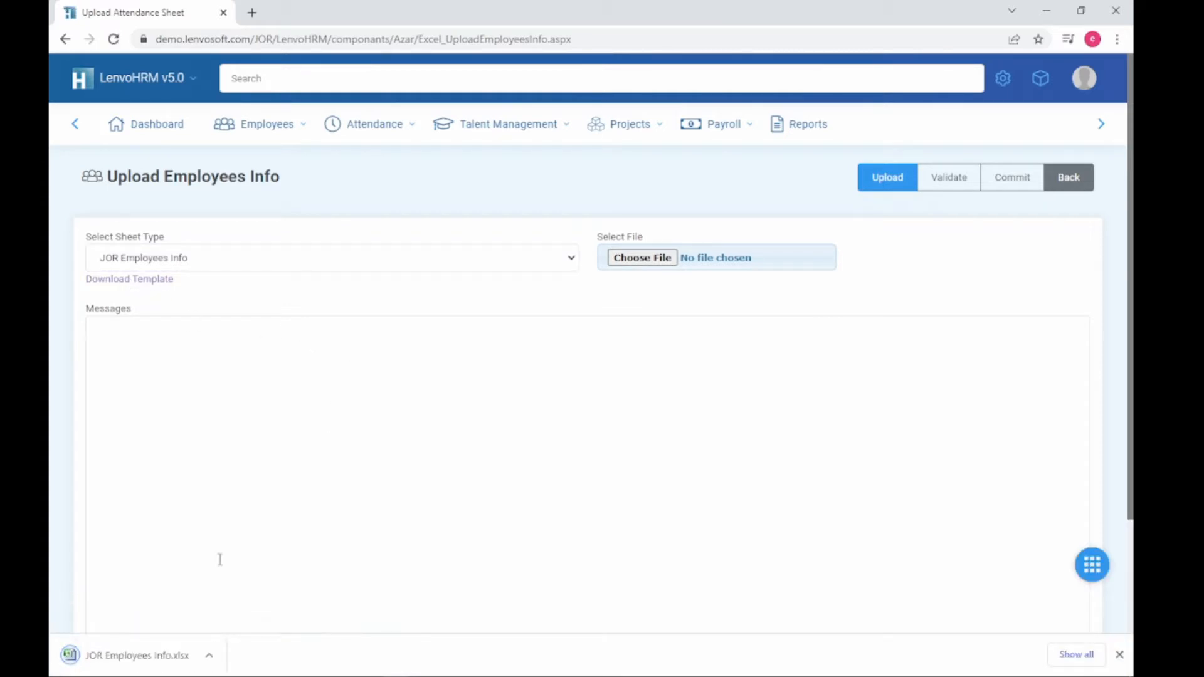
{"action": "left_click", "coordinate": [177, 651]}
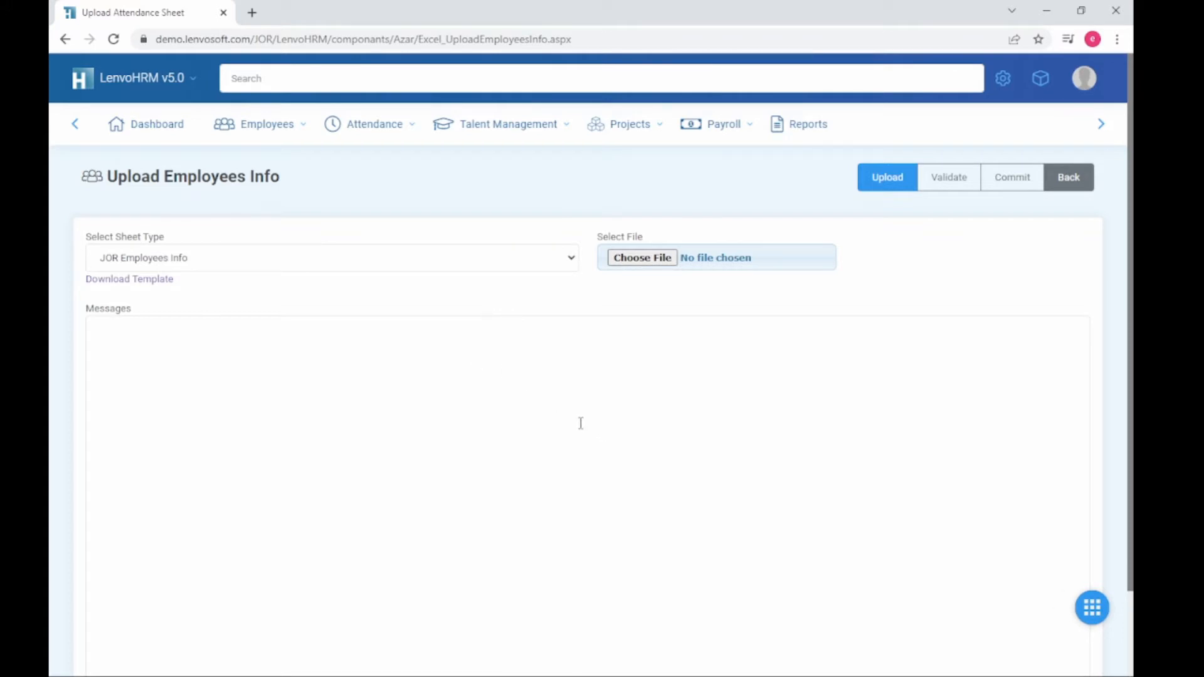
Step: Bring the JOR Employees Info workbook forward in Excel and go to the sample Employee Id in A2
{"action": "mouse_move", "coordinate": [506, 671]}
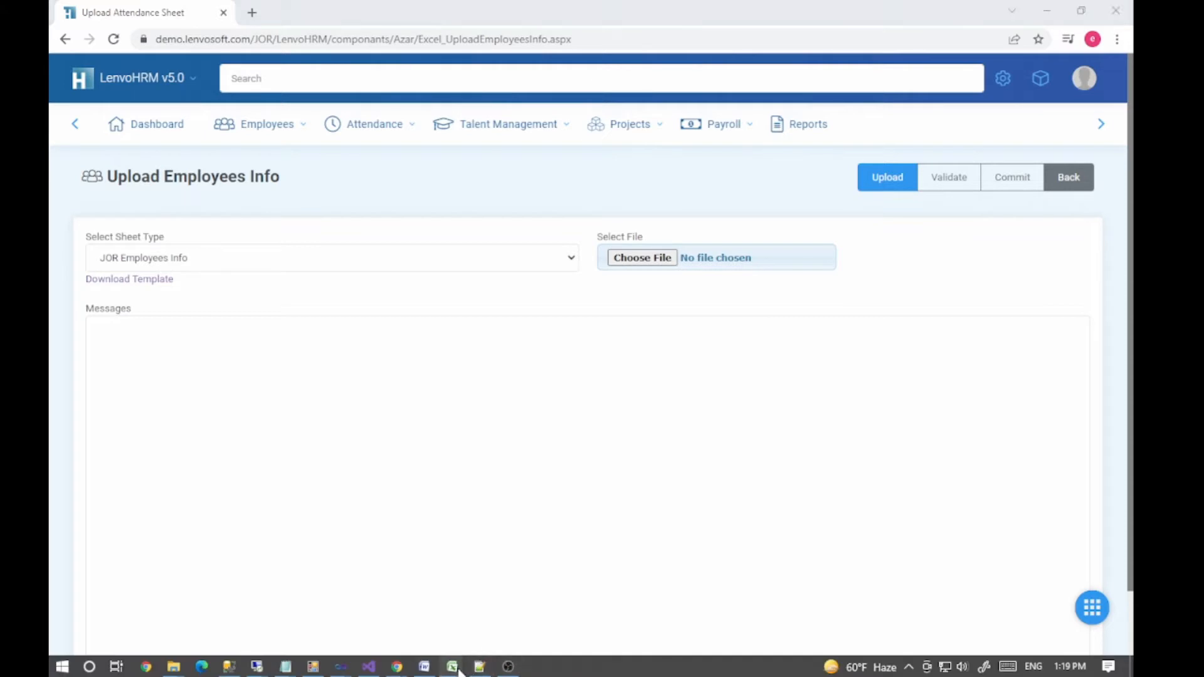
{"action": "mouse_move", "coordinate": [452, 666]}
{"action": "left_click", "coordinate": [515, 594]}
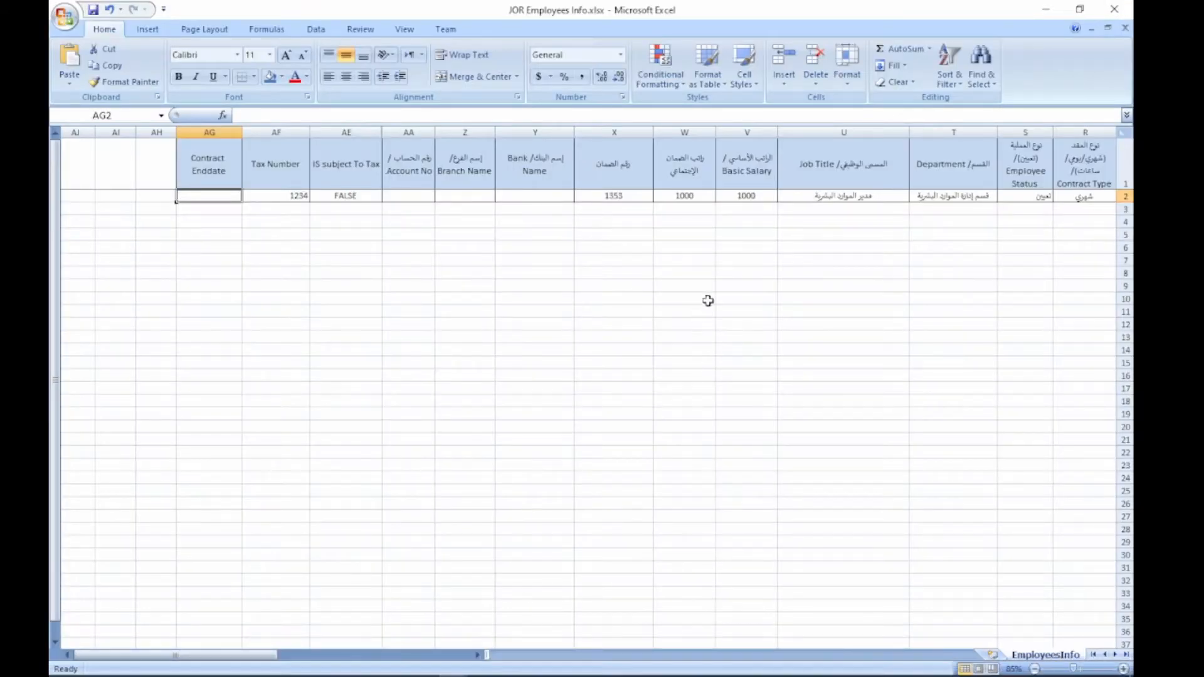
{"action": "left_click", "coordinate": [727, 249]}
{"action": "left_click", "coordinate": [941, 187]}
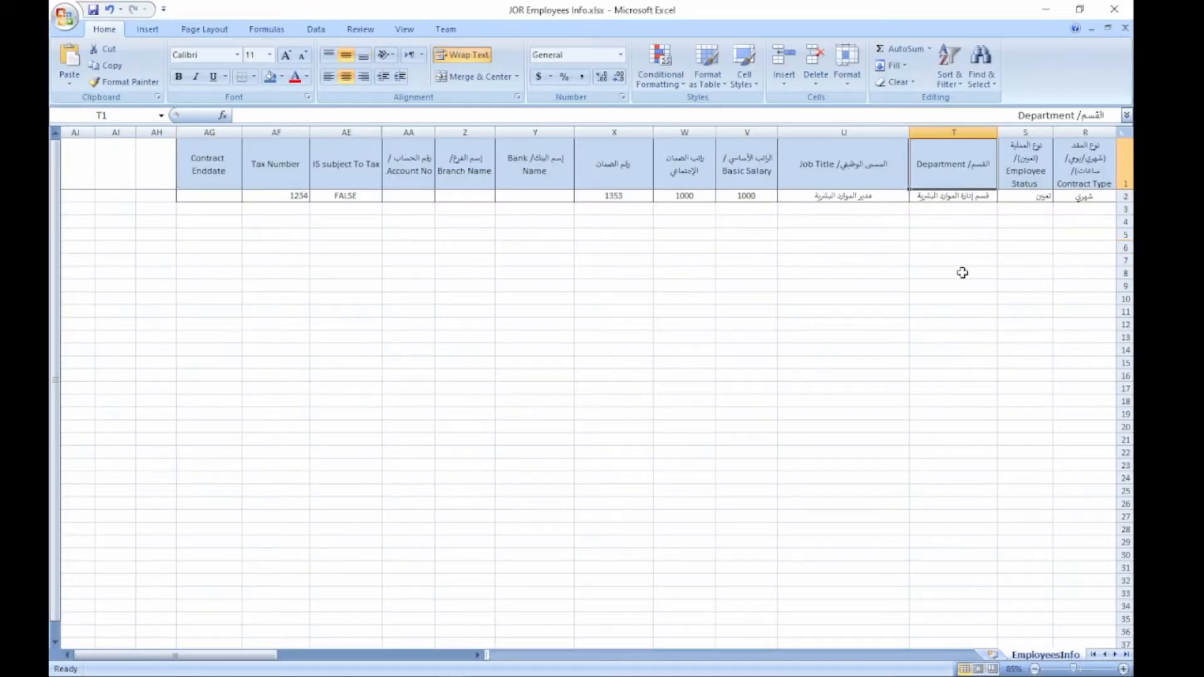
{"action": "key", "text": "Right"}
{"action": "key", "text": "Right"}
{"action": "key", "text": "Right"}
{"action": "key", "text": "Right"}
{"action": "key", "text": "Right"}
{"action": "key", "text": "Right"}
{"action": "key", "text": "Right"}
{"action": "key", "text": "Right"}
{"action": "key", "text": "Right"}
{"action": "key", "text": "Right"}
{"action": "key", "text": "Right"}
{"action": "key", "text": "Right"}
{"action": "key", "text": "Right"}
{"action": "key", "text": "Right"}
{"action": "key", "text": "Right"}
{"action": "key", "text": "Right"}
{"action": "key", "text": "Right"}
{"action": "key", "text": "Right"}
{"action": "key", "text": "Right"}
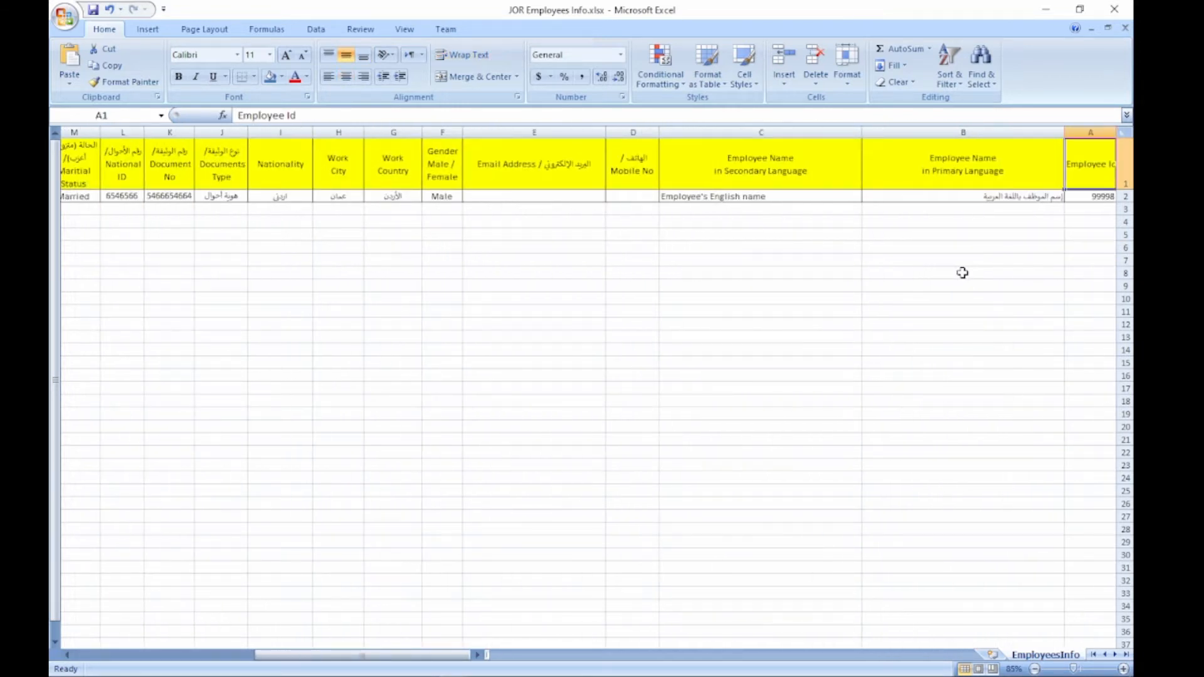
{"action": "key", "text": "Down"}
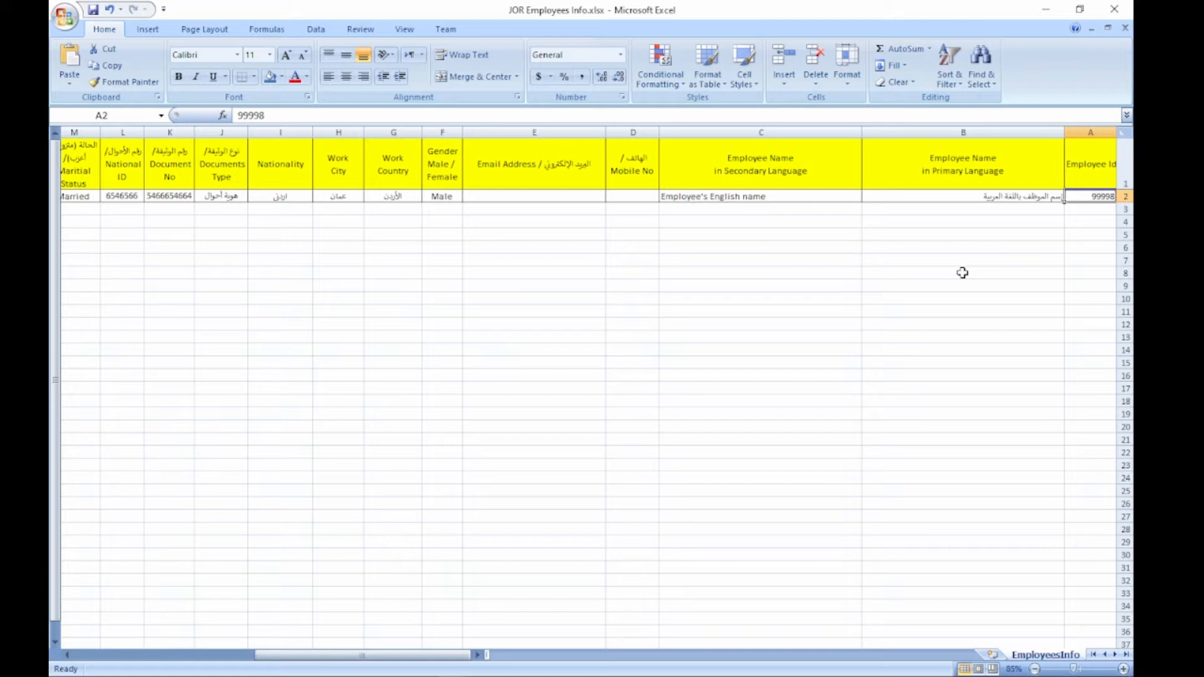
Step: Change the Employee Id to 12000 and park a copy of the Arabic name in spare cell C3
{"action": "type", "text": "1"}
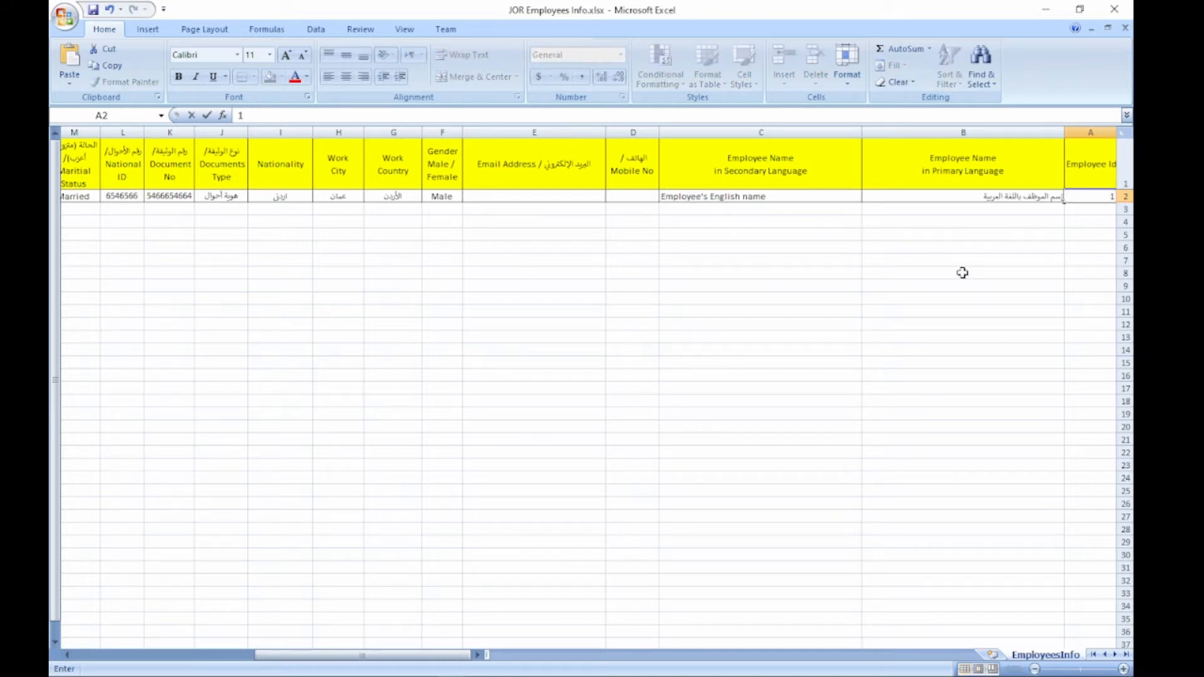
{"action": "type", "text": "2000"}
{"action": "key", "text": "Tab"}
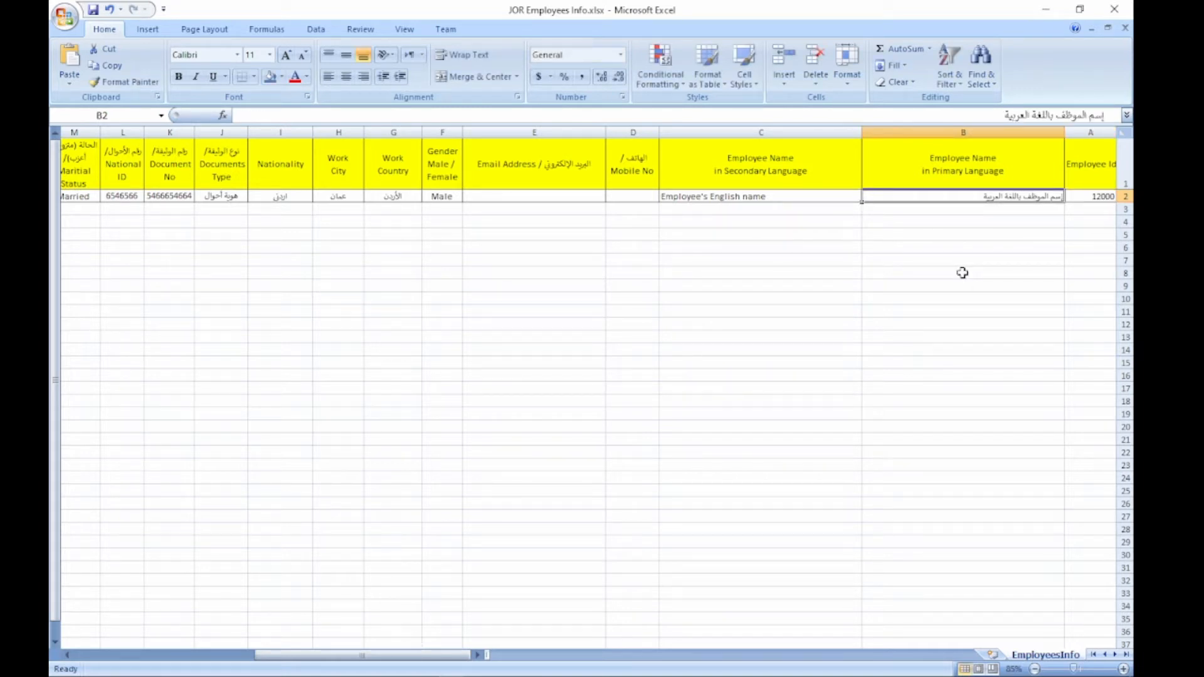
{"action": "key", "text": "Tab"}
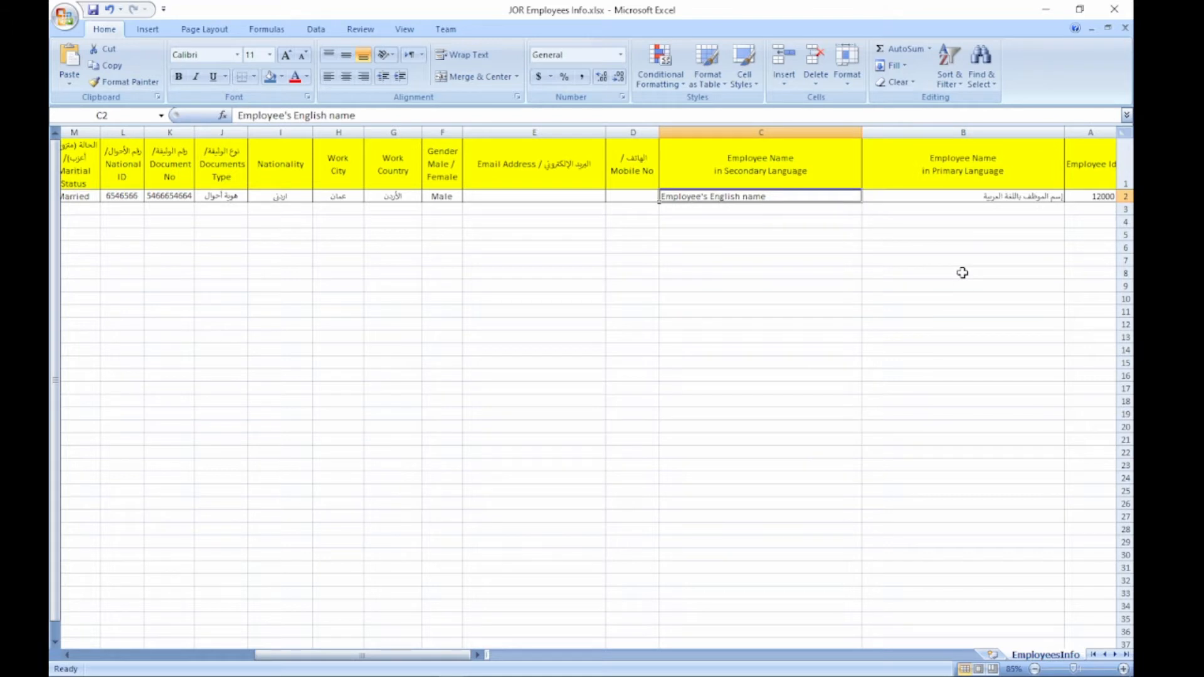
{"action": "key", "text": "shift+Tab"}
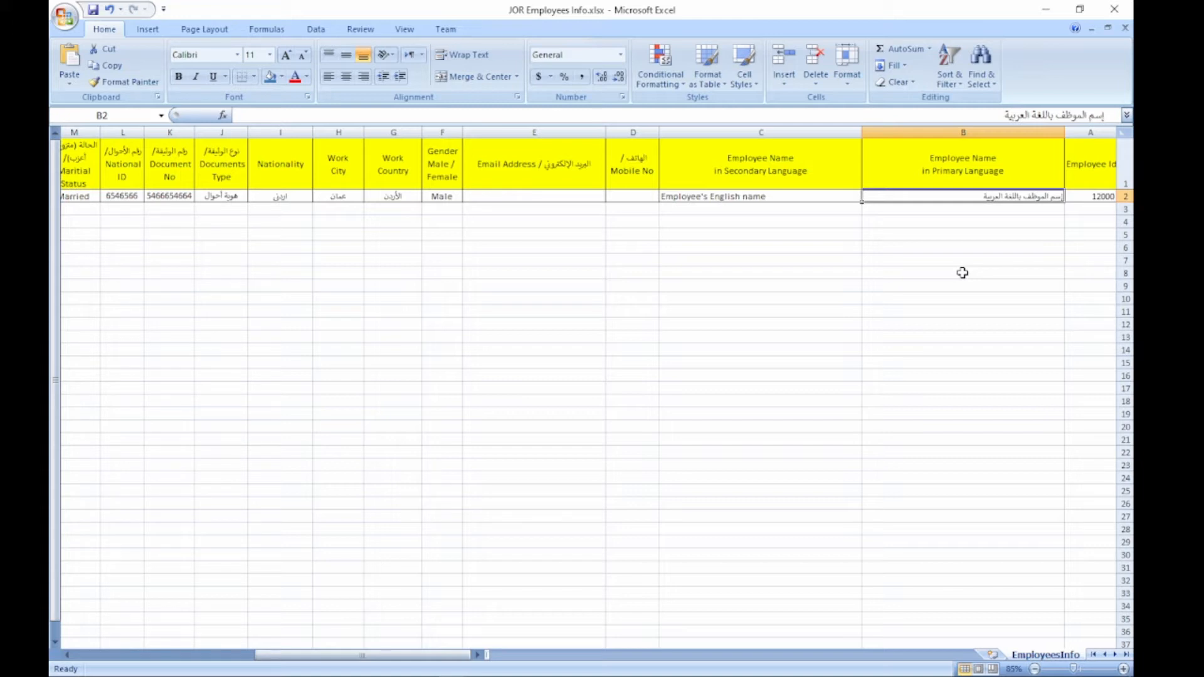
{"action": "key", "text": "ctrl+c"}
{"action": "key", "text": "Down"}
{"action": "key", "text": "Tab"}
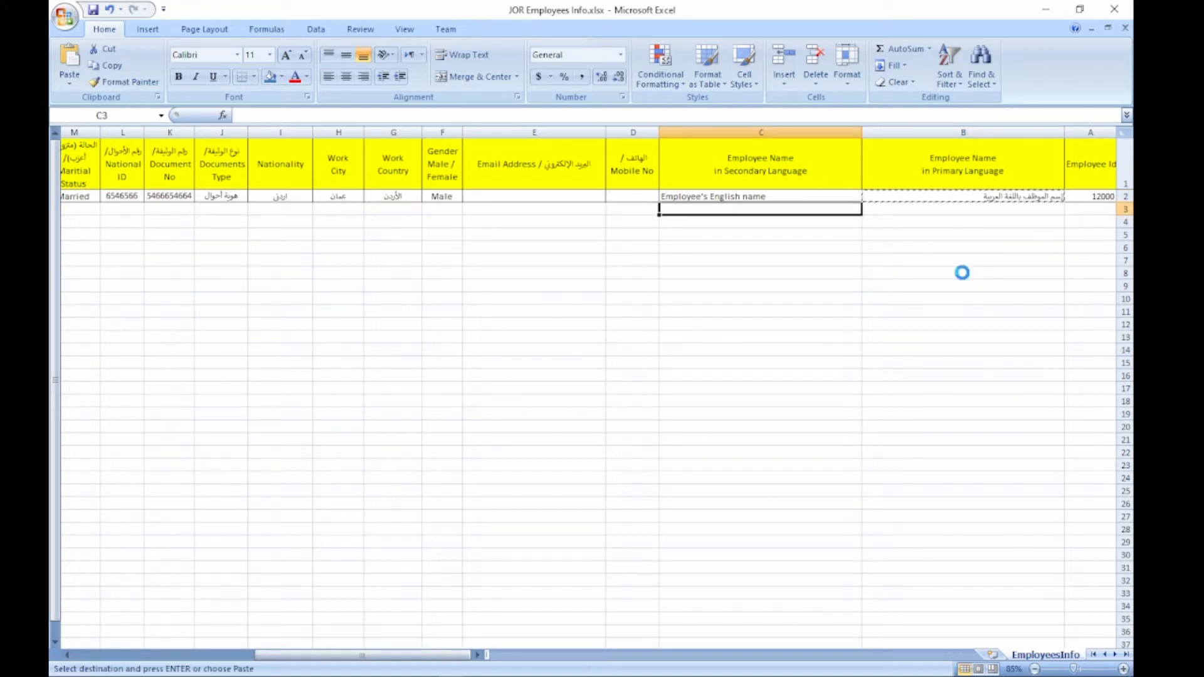
{"action": "key", "text": "Return"}
Step: Swap the names so B2 holds the English name and C2 the Arabic name
{"action": "key", "text": "Up"}
{"action": "key", "text": "ctrl+c"}
{"action": "key", "text": "shift+Tab"}
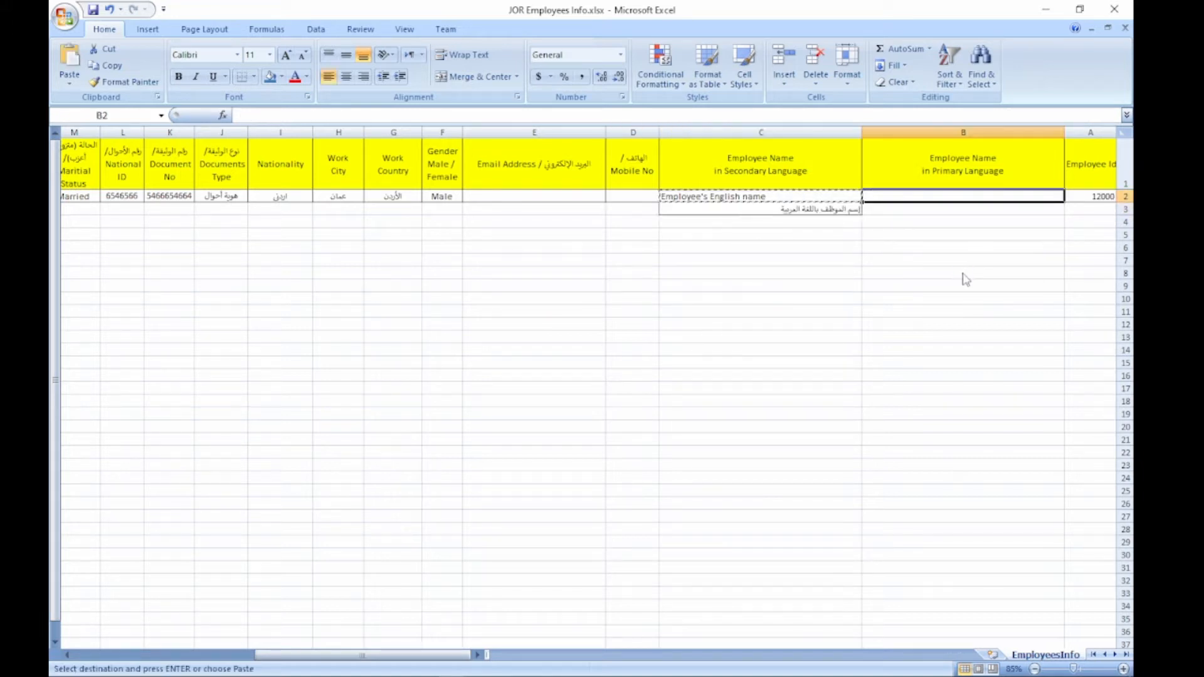
{"action": "key", "text": "Return"}
{"action": "key", "text": "Down"}
{"action": "key", "text": "Tab"}
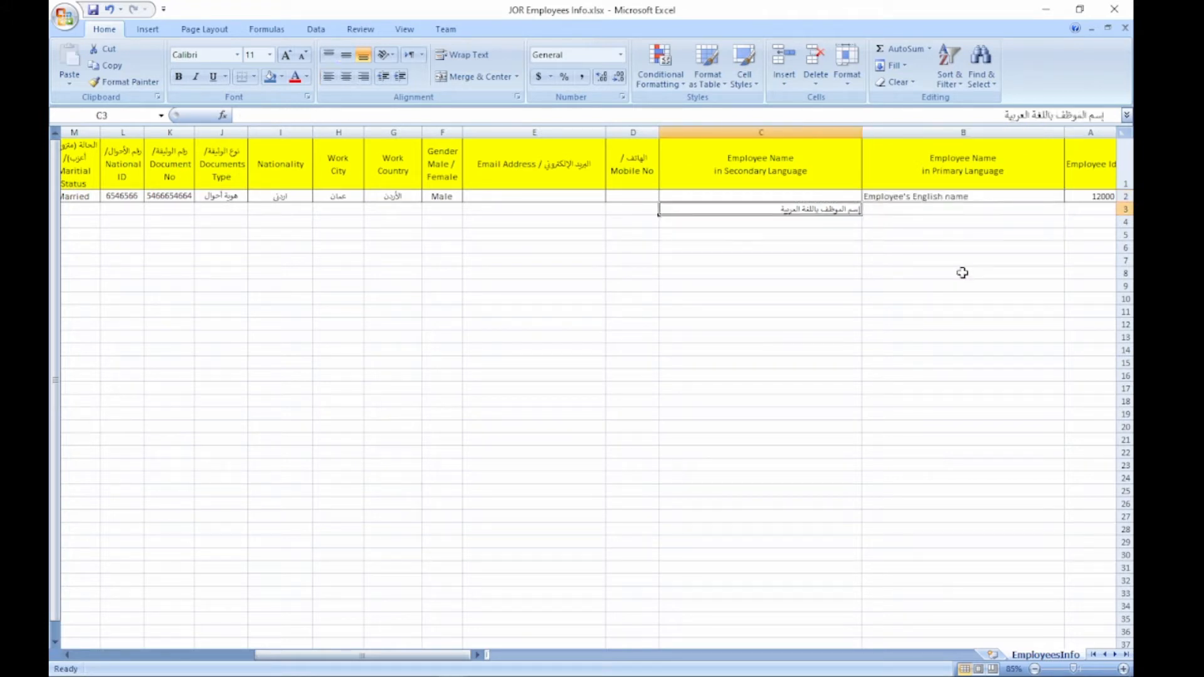
{"action": "key", "text": "ctrl+c"}
{"action": "key", "text": "Up"}
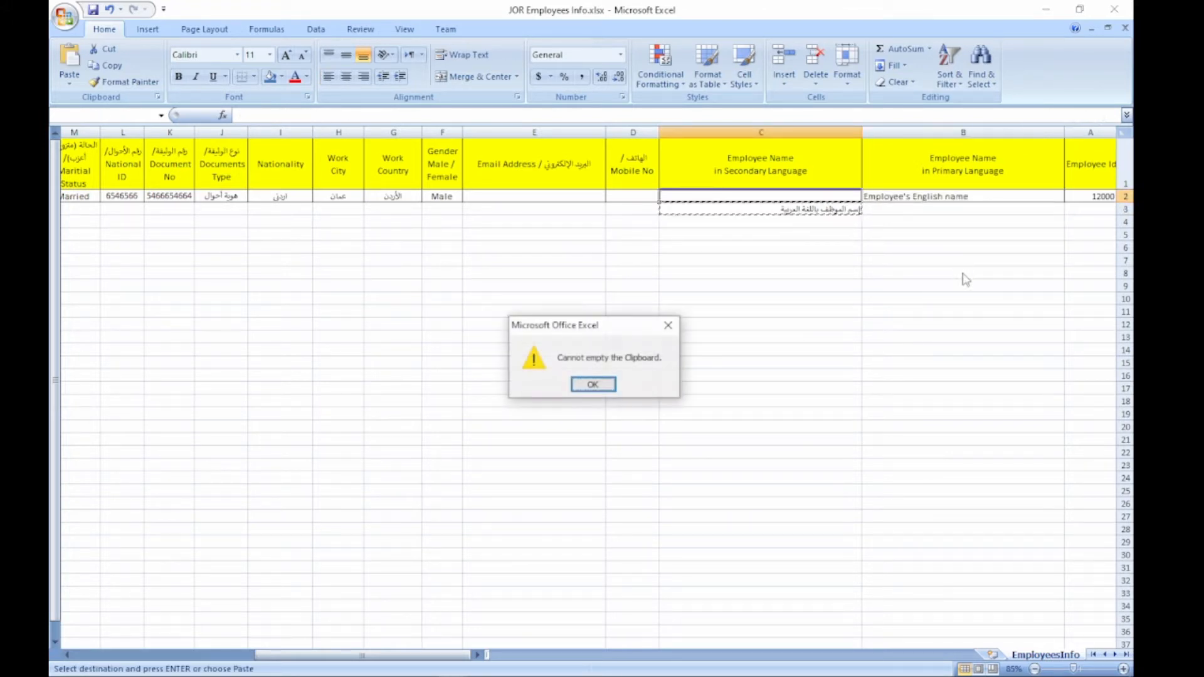
{"action": "key", "text": "Return"}
{"action": "key", "text": "Return"}
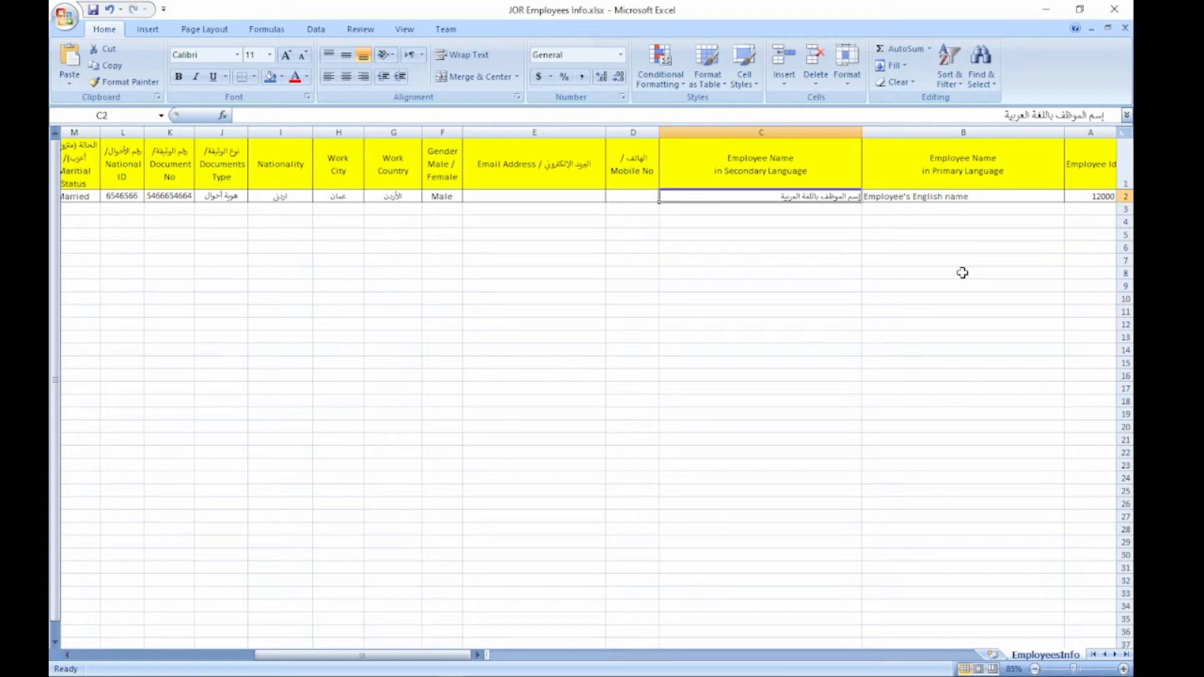
{"action": "key", "text": "Tab"}
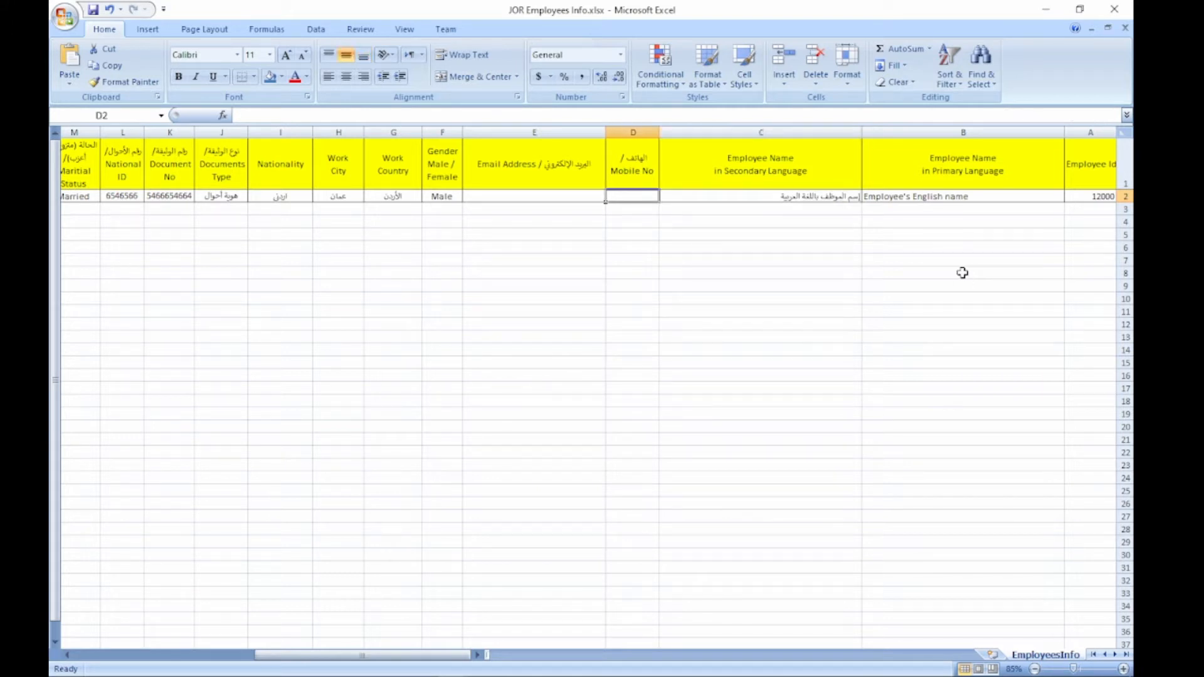
Step: Enter the first employee's mobile number and e-mail address in row 2
{"action": "type", "text": "96"}
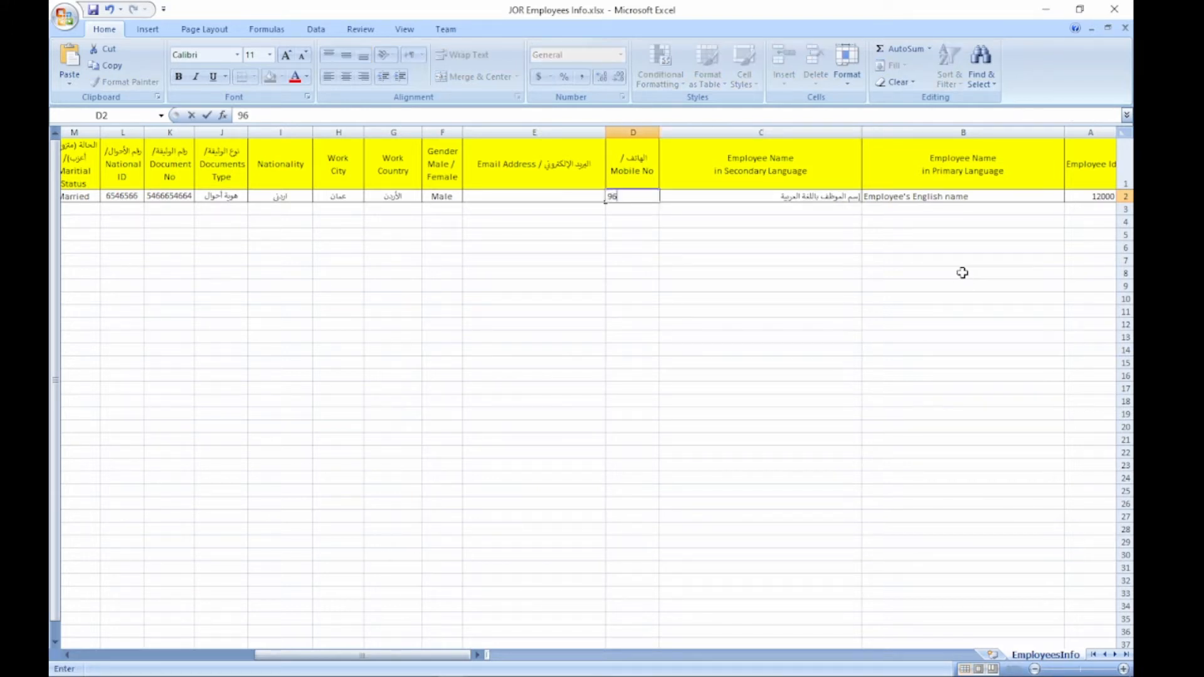
{"action": "type", "text": "2799999"}
{"action": "key", "text": "Tab"}
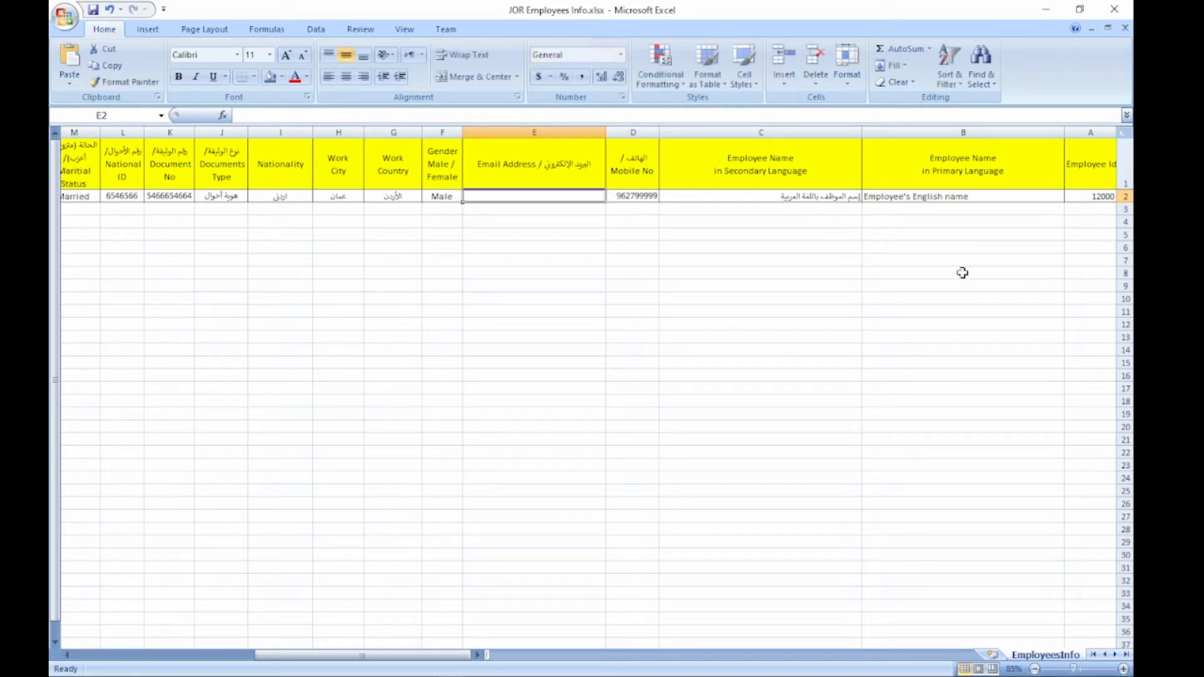
{"action": "key", "text": "shift+Tab"}
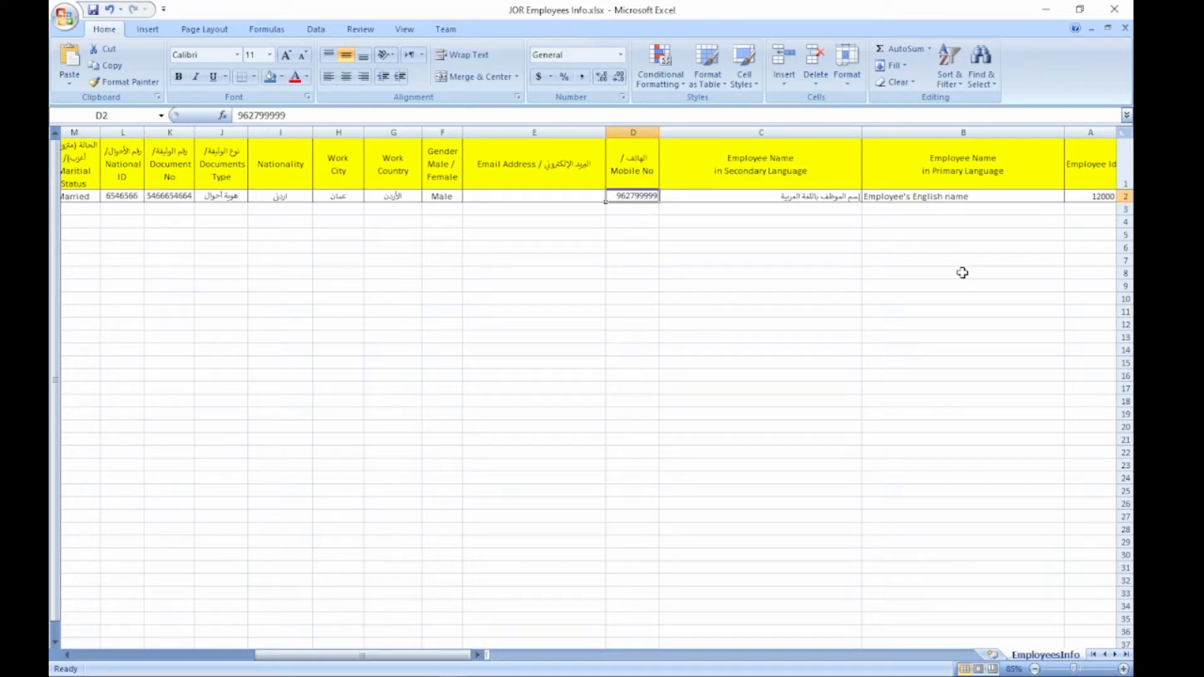
{"action": "key", "text": "Tab"}
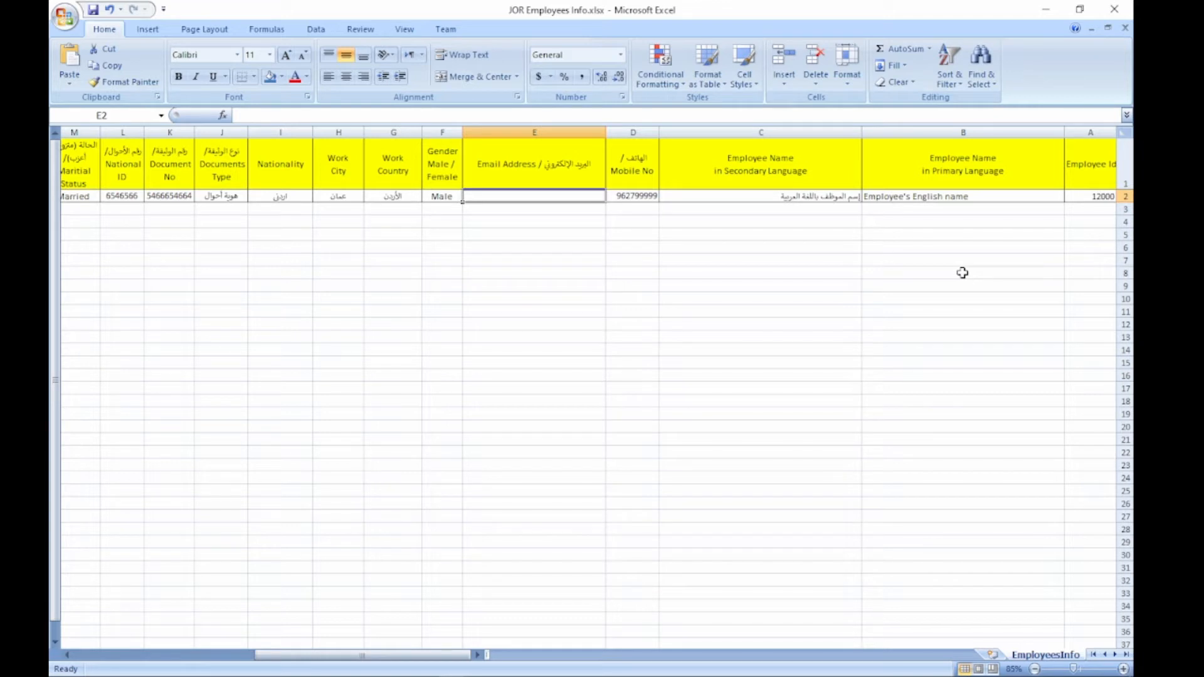
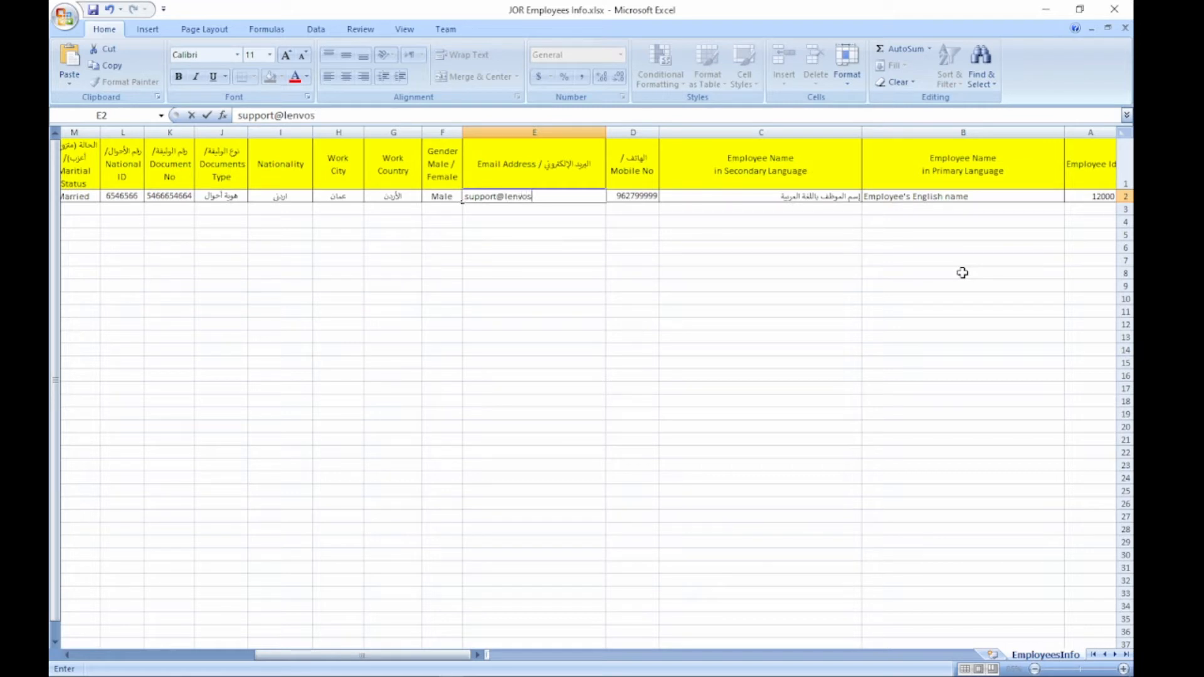
{"action": "key", "text": "Return"}
Step: Set work country Jordan, work city Amman and nationality Jordanian for the first employee
{"action": "key", "text": "Right"}
{"action": "key", "text": "Right"}
{"action": "key", "text": "Up"}
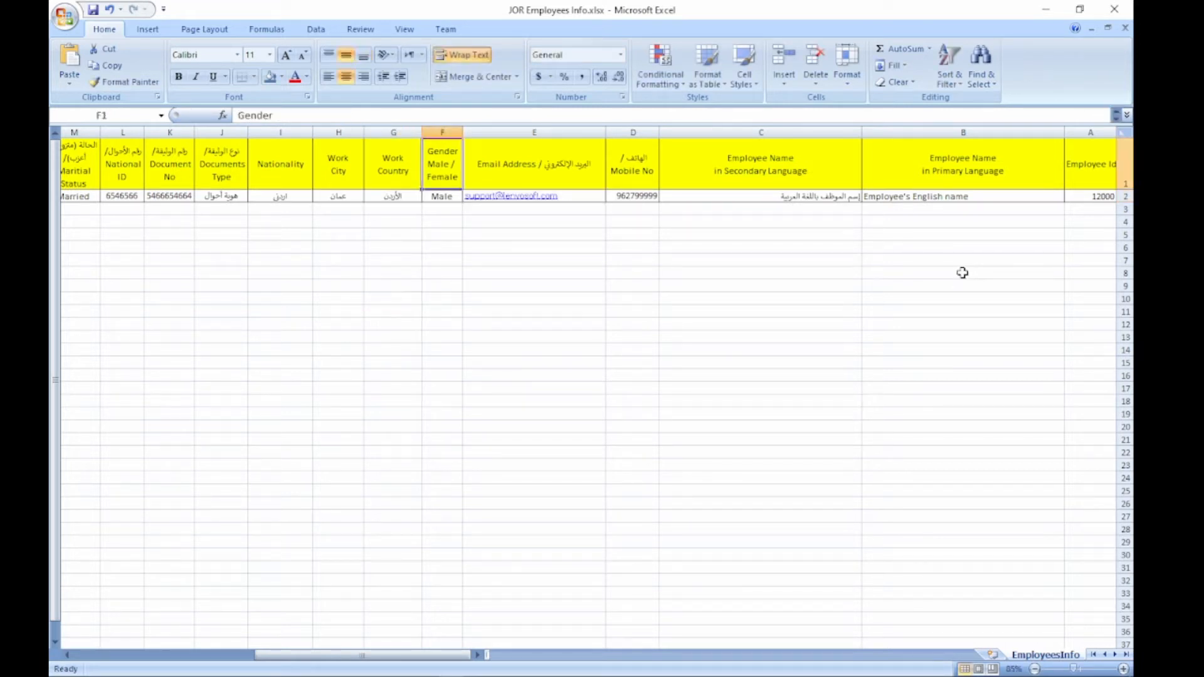
{"action": "key", "text": "Down"}
{"action": "key", "text": "Left"}
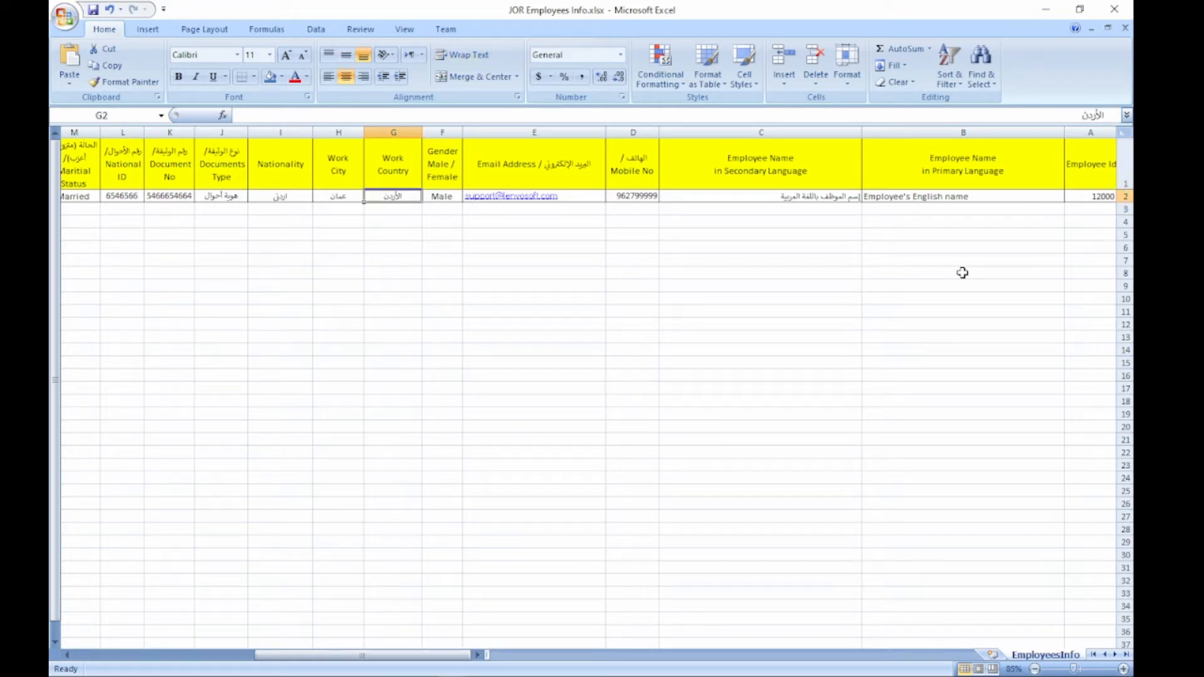
{"action": "key", "text": "Left"}
{"action": "key", "text": "Left"}
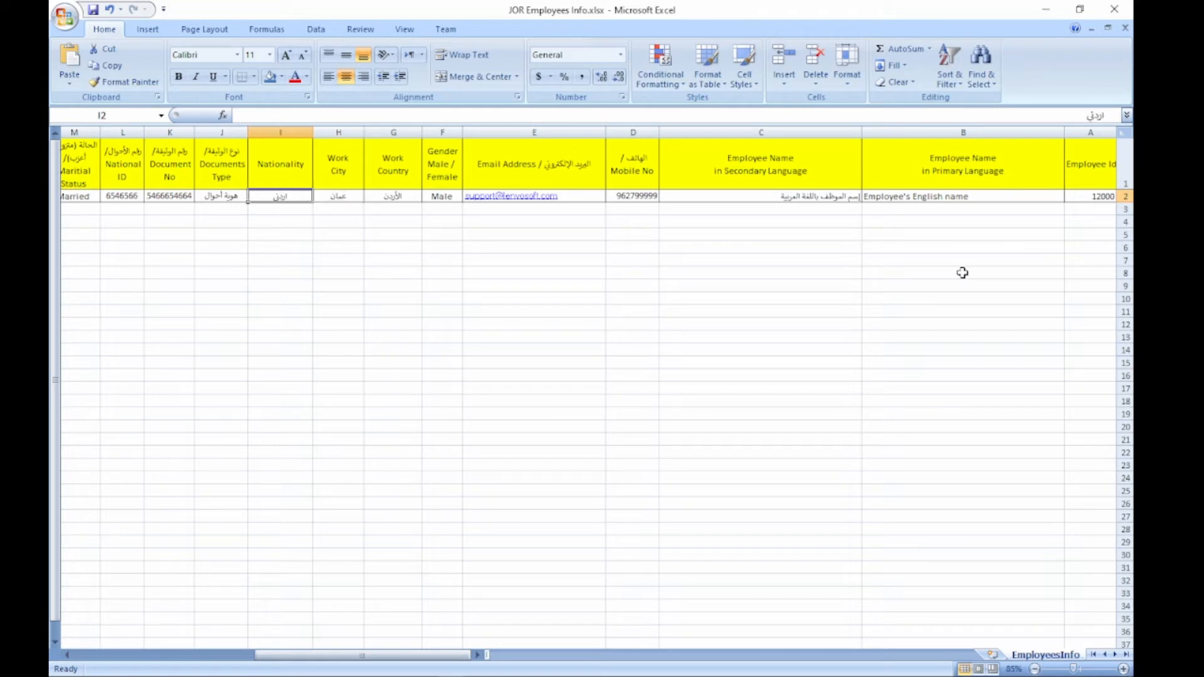
{"action": "key", "text": "shift+Right"}
{"action": "key", "text": "shift+Right"}
{"action": "key", "text": "shift+Left"}
{"action": "key", "text": "shift+Left"}
{"action": "key", "text": "shift+Right"}
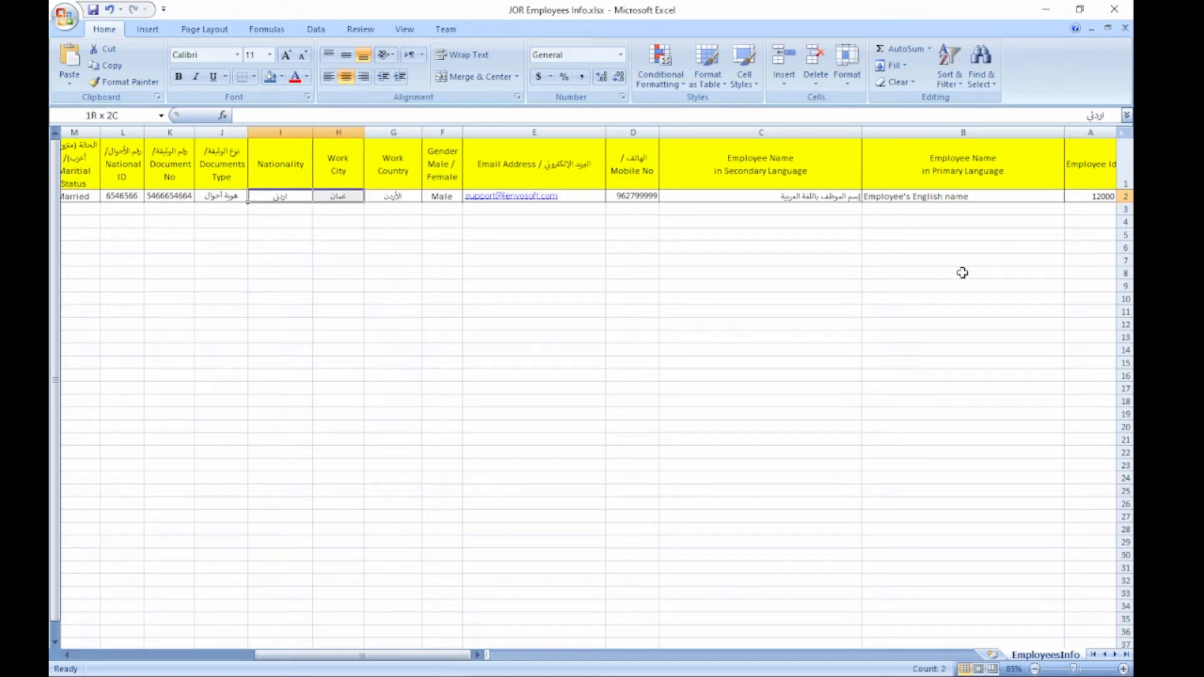
{"action": "key", "text": "shift+Right"}
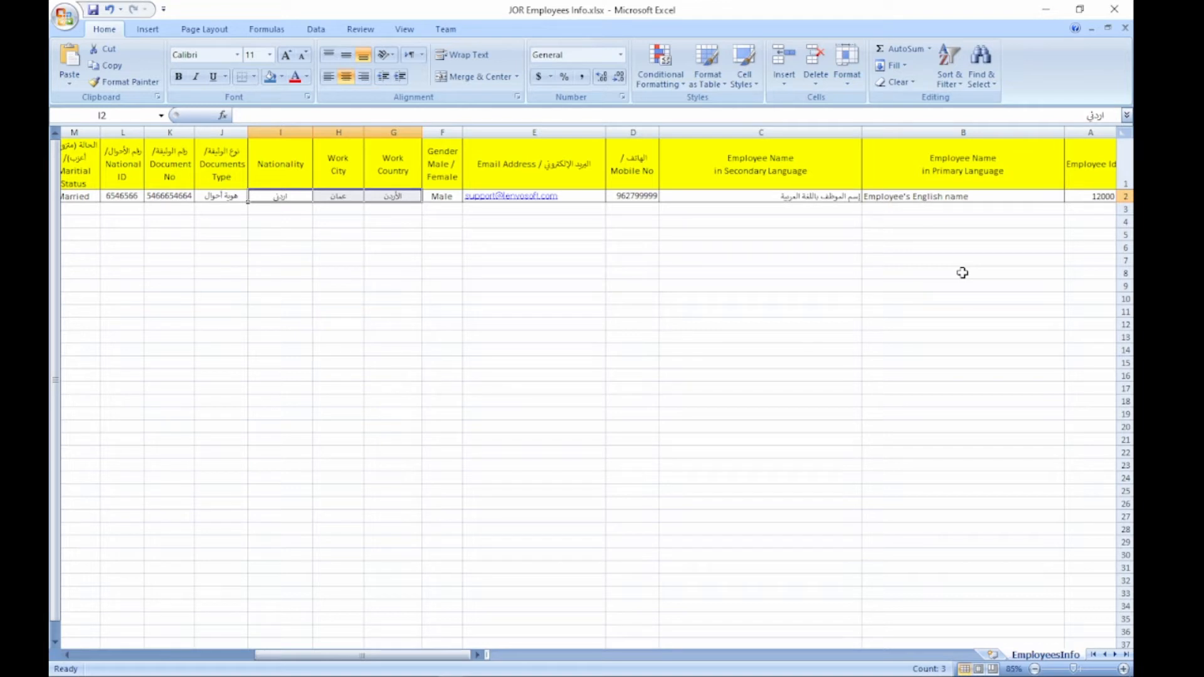
{"action": "key", "text": "Left"}
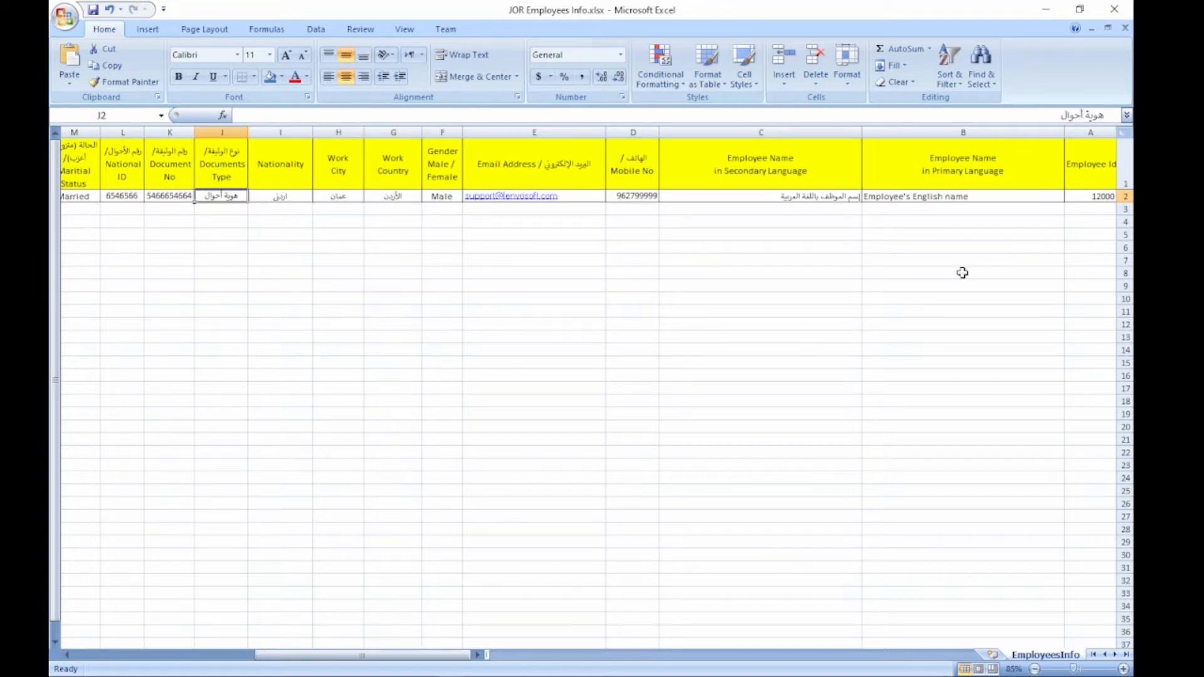
{"action": "key", "text": "Right"}
{"action": "key", "text": "Right"}
{"action": "key", "text": "Right"}
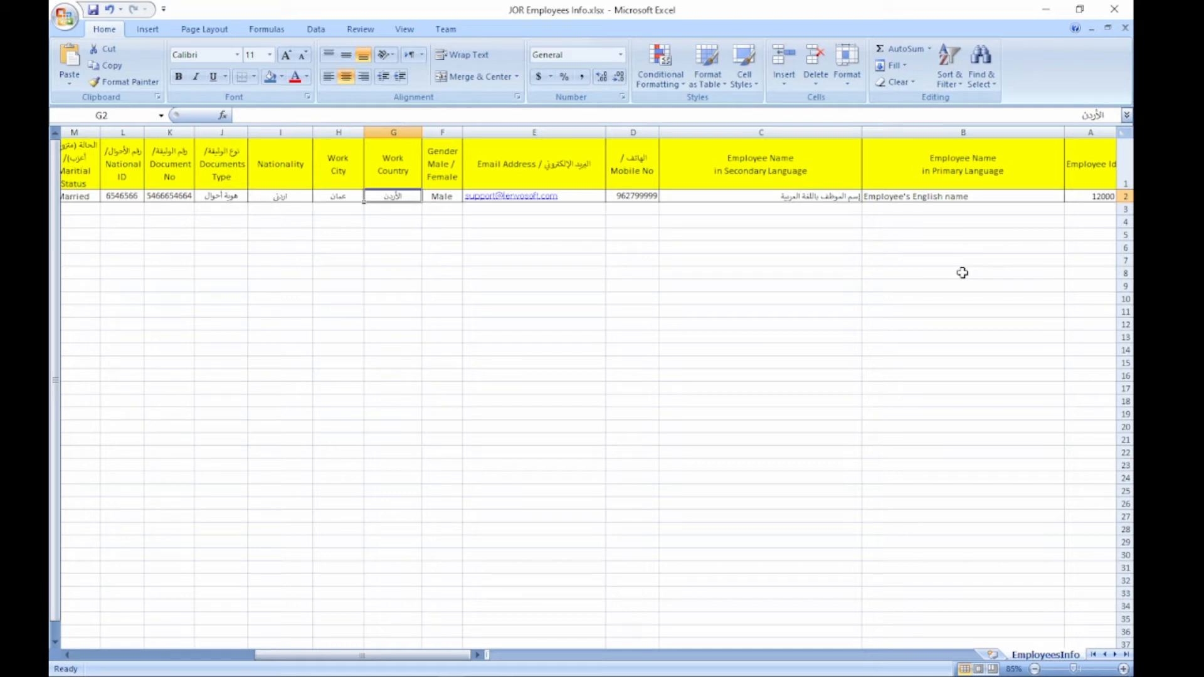
{"action": "key", "text": "Down"}
{"action": "key", "text": "Down"}
{"action": "key", "text": "Down"}
{"action": "key", "text": "Down"}
{"action": "key", "text": "Down"}
{"action": "key", "text": "Down"}
{"action": "key", "text": "Down"}
{"action": "key", "text": "Down"}
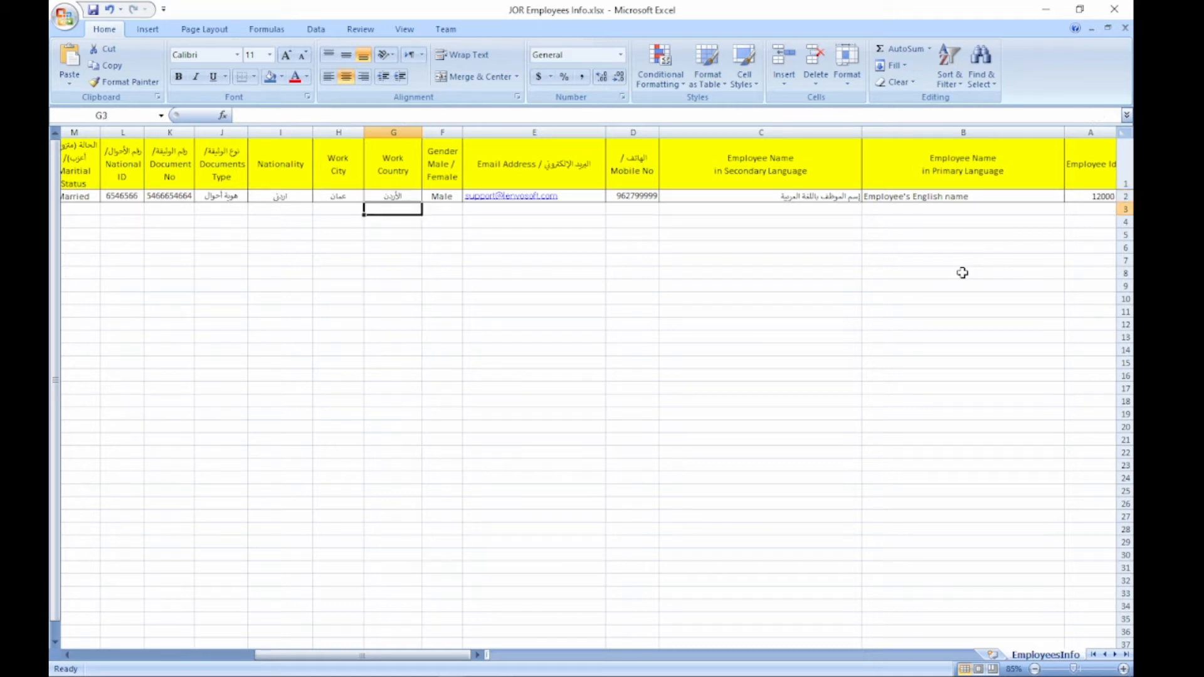
{"action": "key", "text": "Up"}
{"action": "key", "text": "Up"}
{"action": "key", "text": "Up"}
{"action": "key", "text": "Up"}
{"action": "key", "text": "Up"}
{"action": "key", "text": "Up"}
{"action": "key", "text": "Up"}
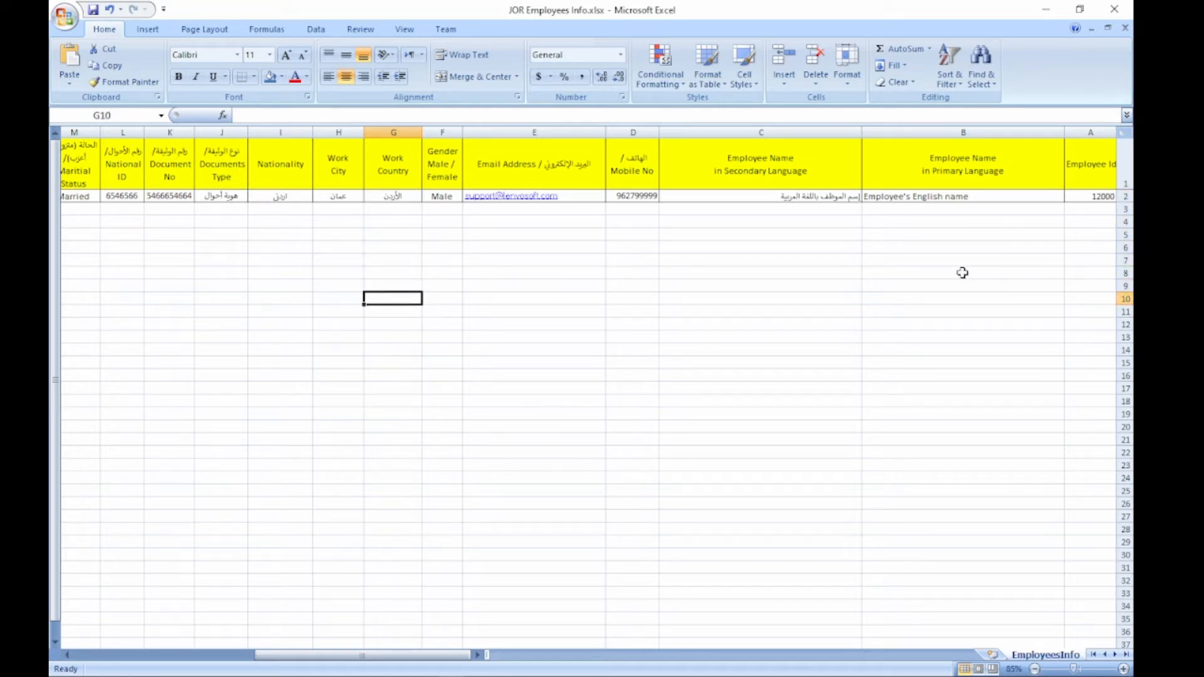
{"action": "key", "text": "Up"}
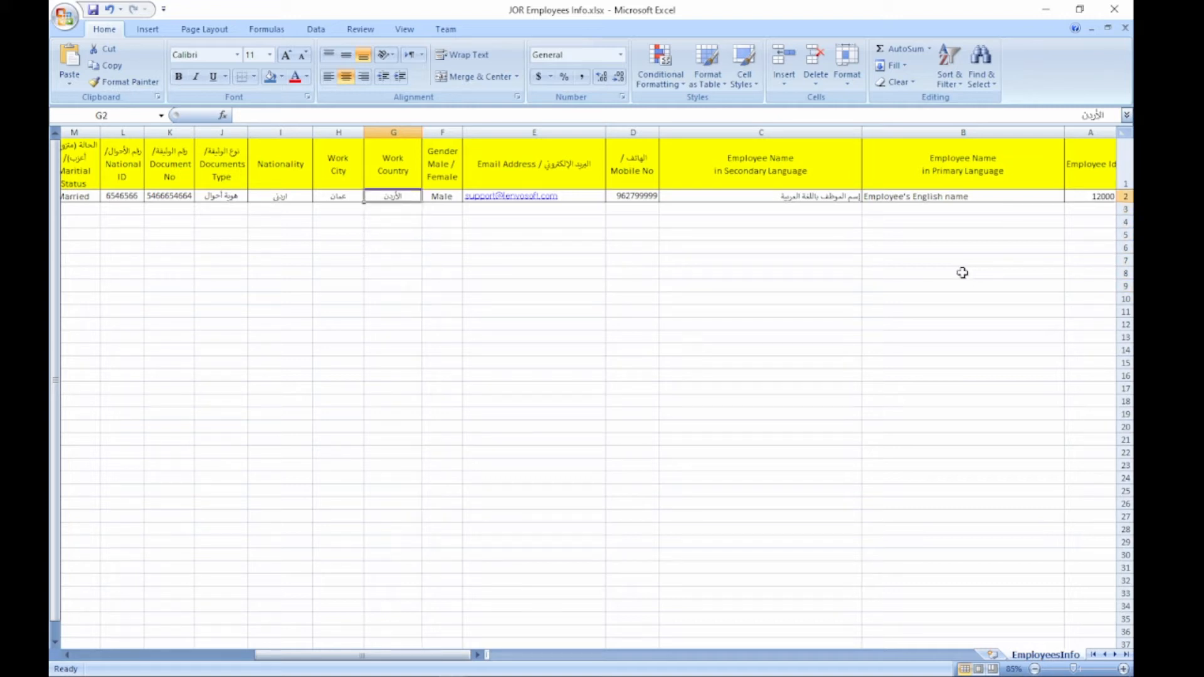
{"action": "type", "text": "J"}
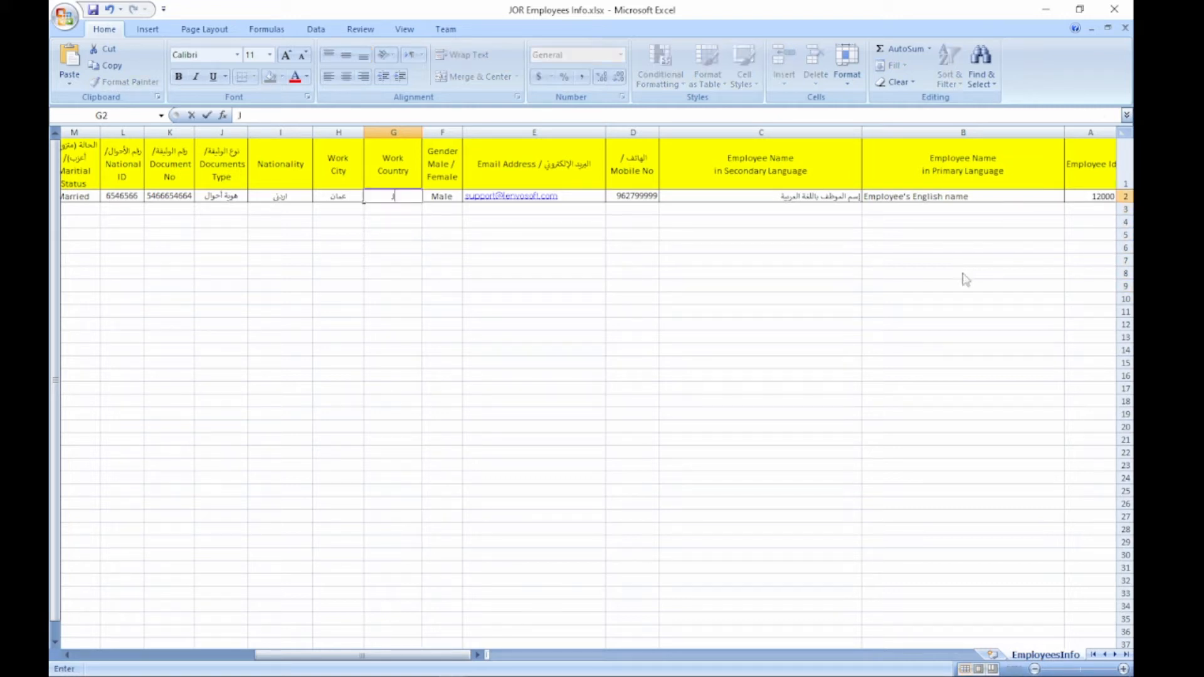
{"action": "type", "text": "ordan"}
{"action": "key", "text": "Left"}
{"action": "key", "text": "Left"}
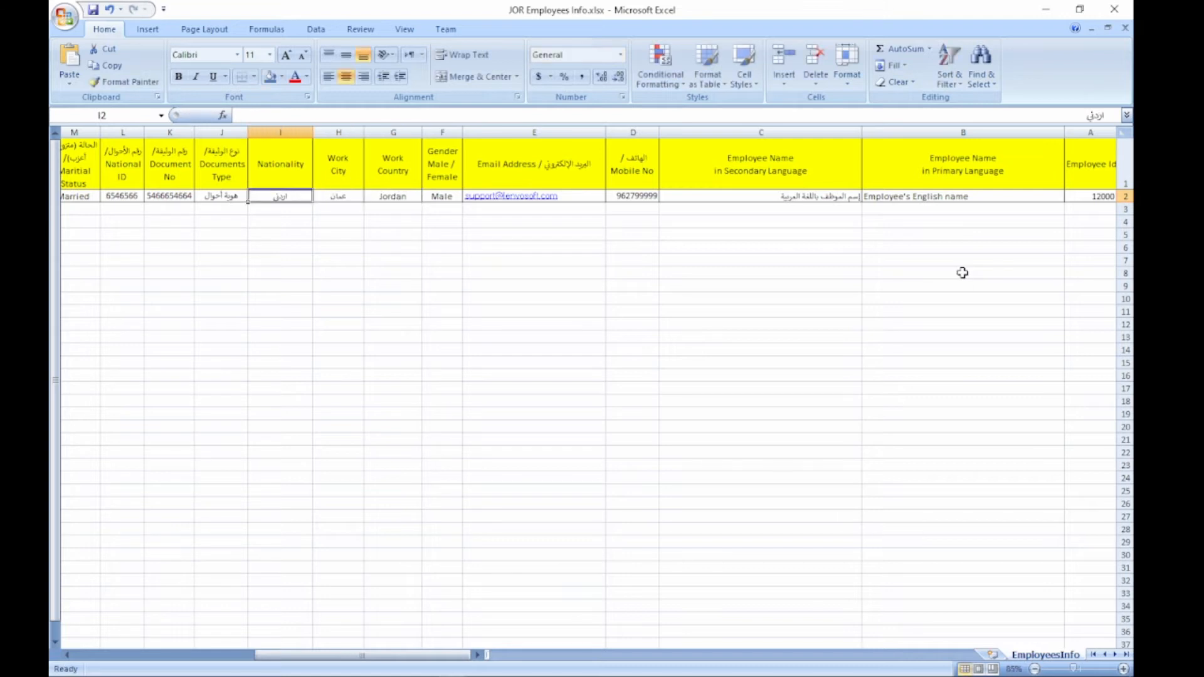
{"action": "key", "text": "Right"}
{"action": "type", "text": "Amman"}
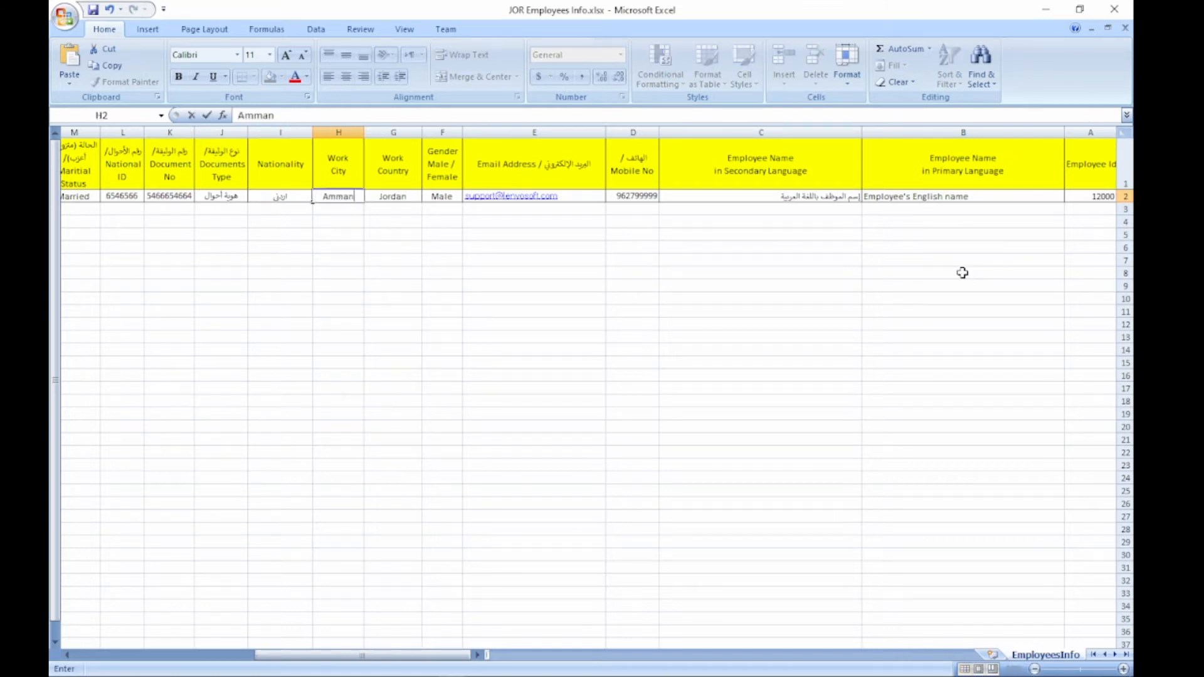
{"action": "key", "text": "Left"}
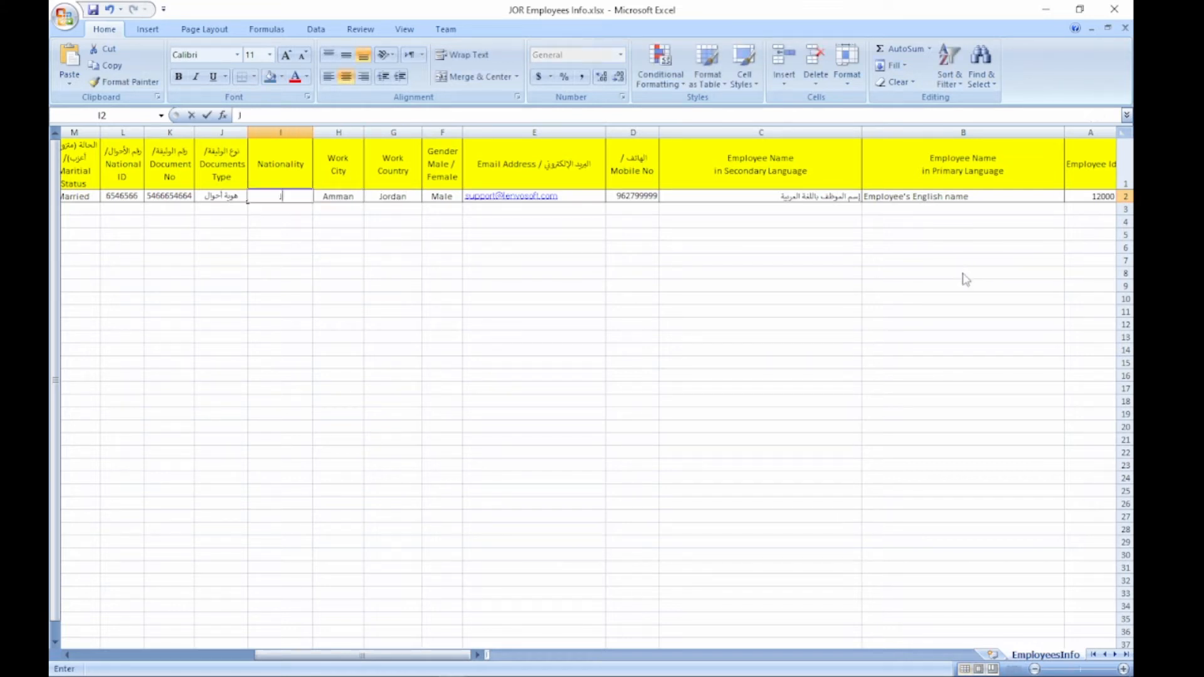
{"action": "type", "text": "Jordanian"}
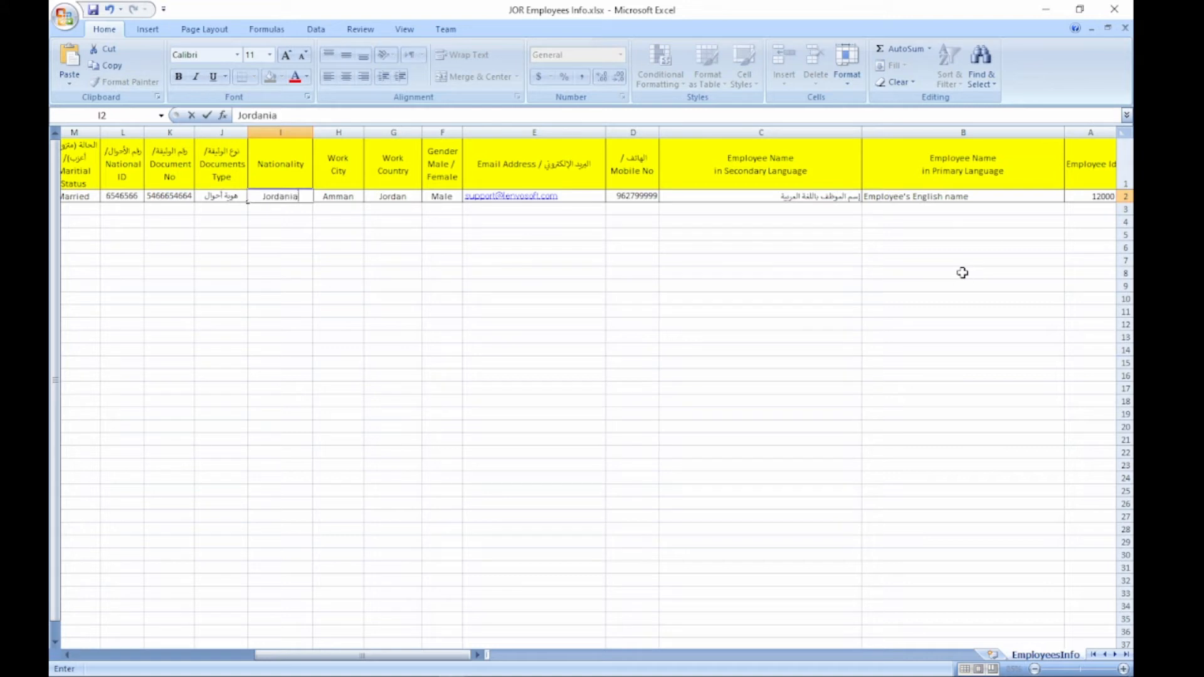
{"action": "key", "text": "Left"}
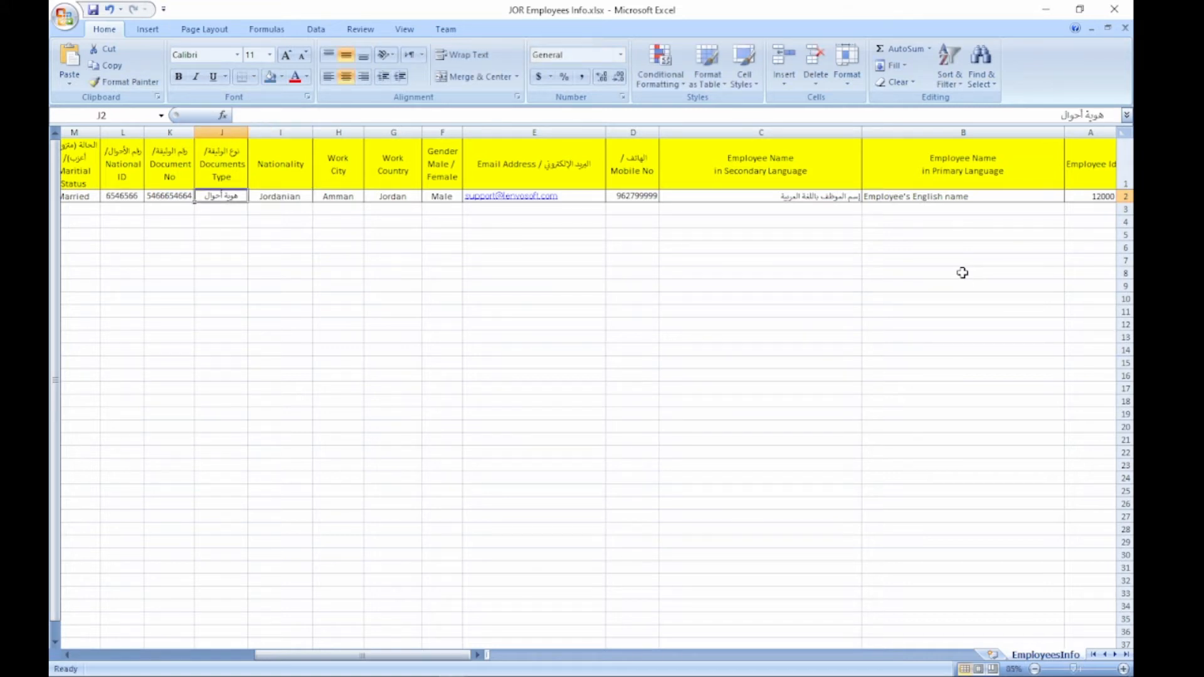
Step: Set the Documents Type to National Id
{"action": "key", "text": "Left"}
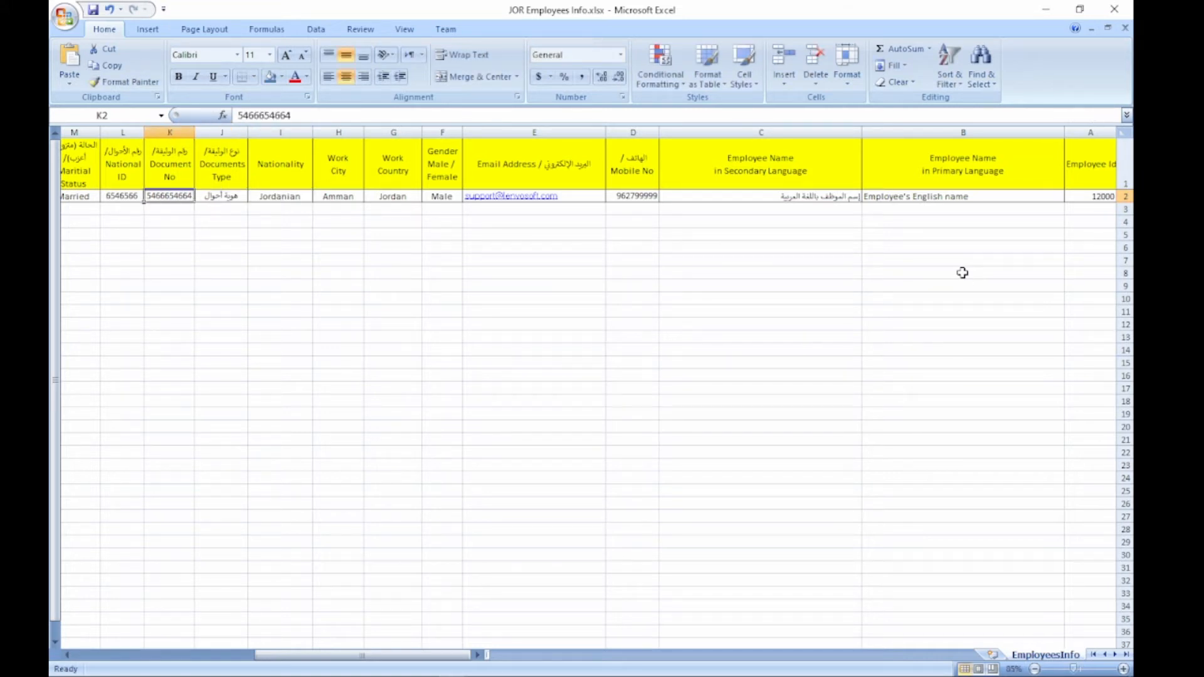
{"action": "key", "text": "Right"}
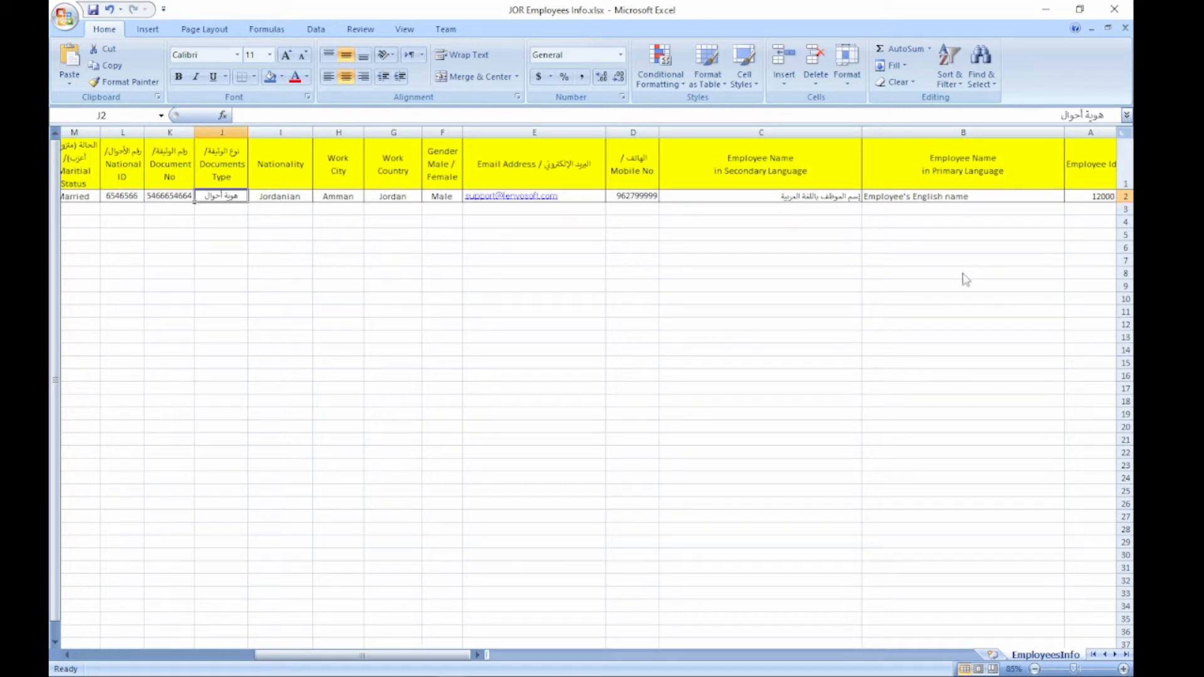
{"action": "type", "text": "Natio"}
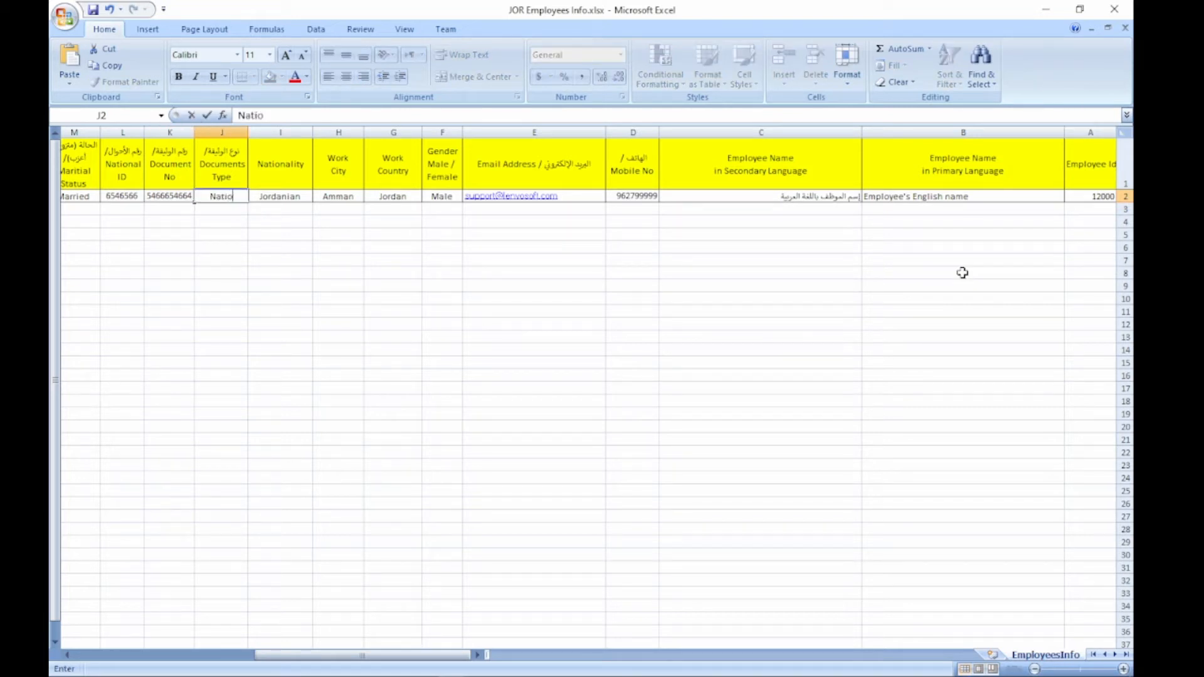
{"action": "type", "text": "nal Id"}
{"action": "key", "text": "Left"}
{"action": "key", "text": "Left"}
{"action": "key", "text": "Left"}
{"action": "key", "text": "Left"}
{"action": "key", "text": "Left"}
{"action": "key", "text": "Left"}
{"action": "key", "text": "Left"}
{"action": "key", "text": "Left"}
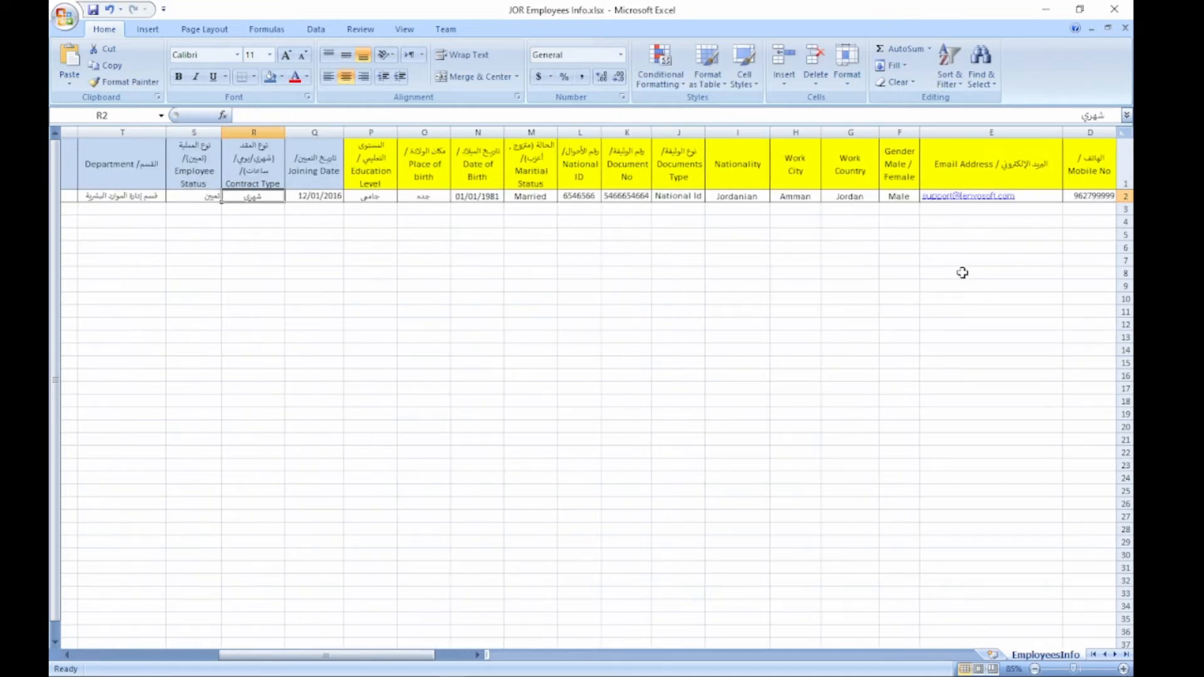
Step: Set marital status to Sigle and place of birth to Jeddah
{"action": "key", "text": "Right"}
{"action": "key", "text": "Right"}
{"action": "key", "text": "Right"}
{"action": "key", "text": "Right"}
{"action": "key", "text": "Right"}
{"action": "key", "text": "Right"}
{"action": "key", "text": "Right"}
{"action": "key", "text": "Right"}
{"action": "key", "text": "Left"}
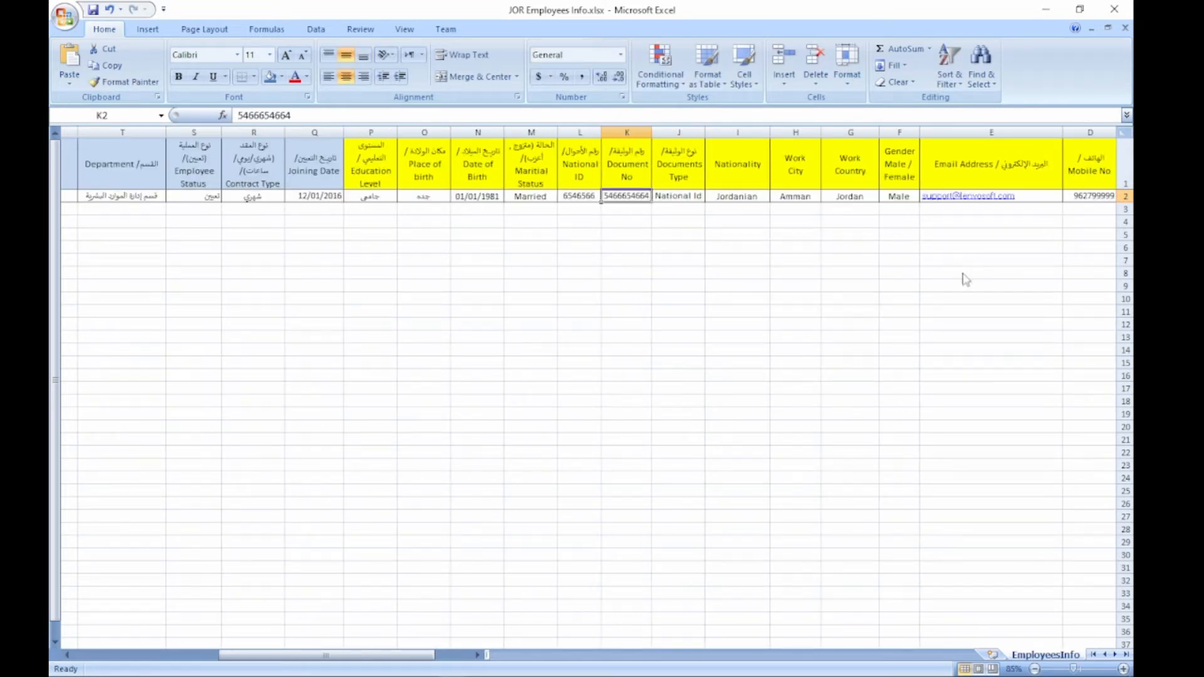
{"action": "key", "text": "Left"}
{"action": "key", "text": "Left"}
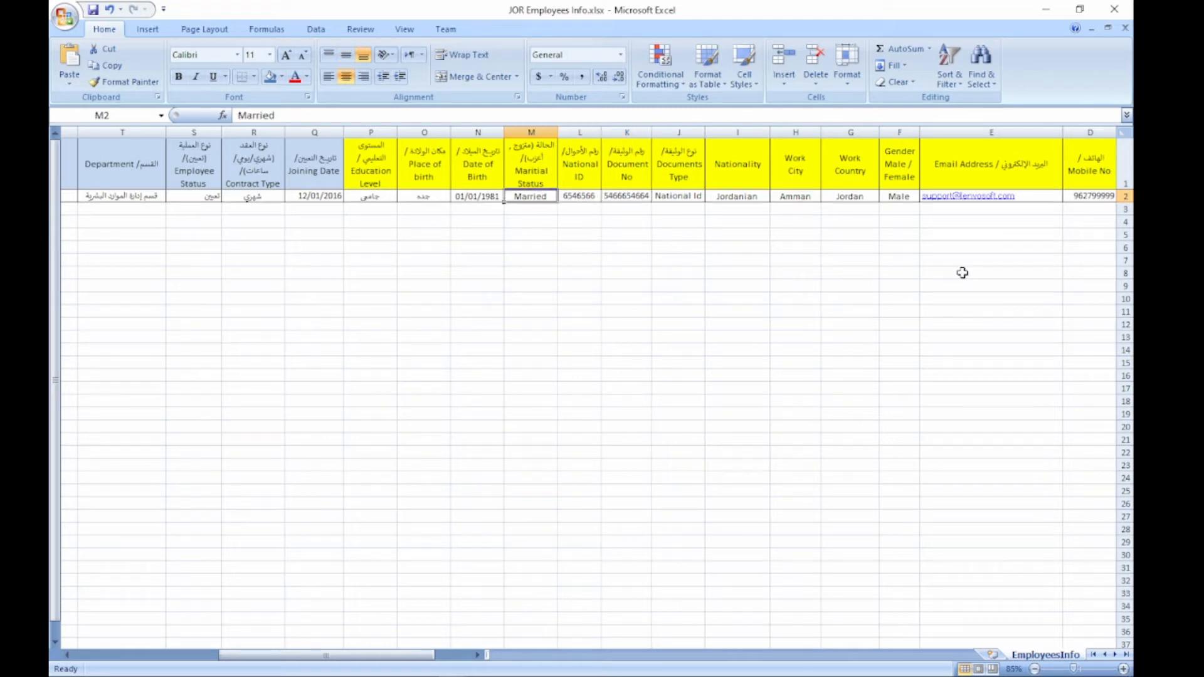
{"action": "type", "text": "Sig"}
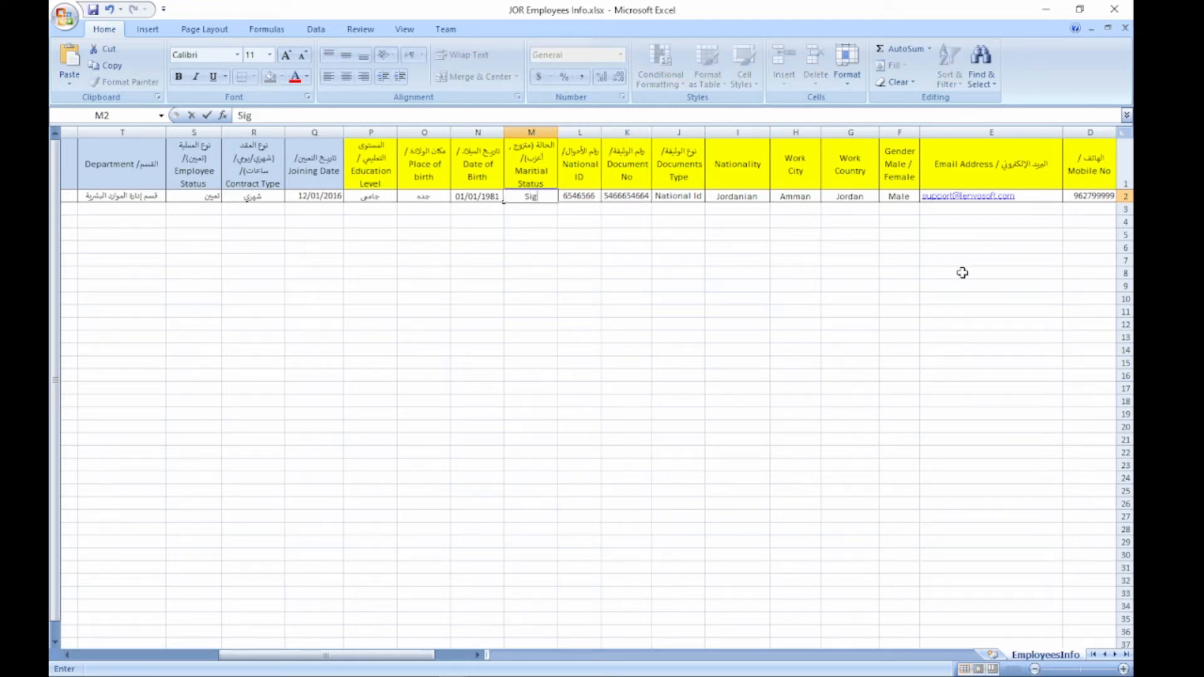
{"action": "type", "text": "le"}
{"action": "key", "text": "Tab"}
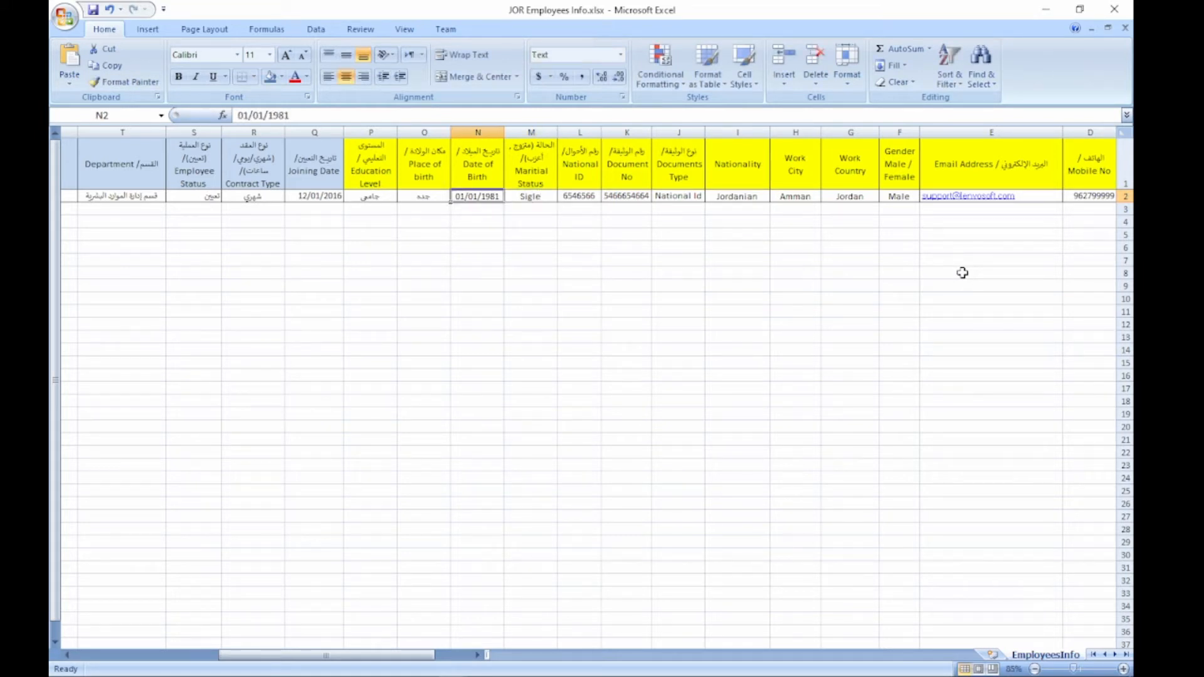
{"action": "key", "text": "Tab"}
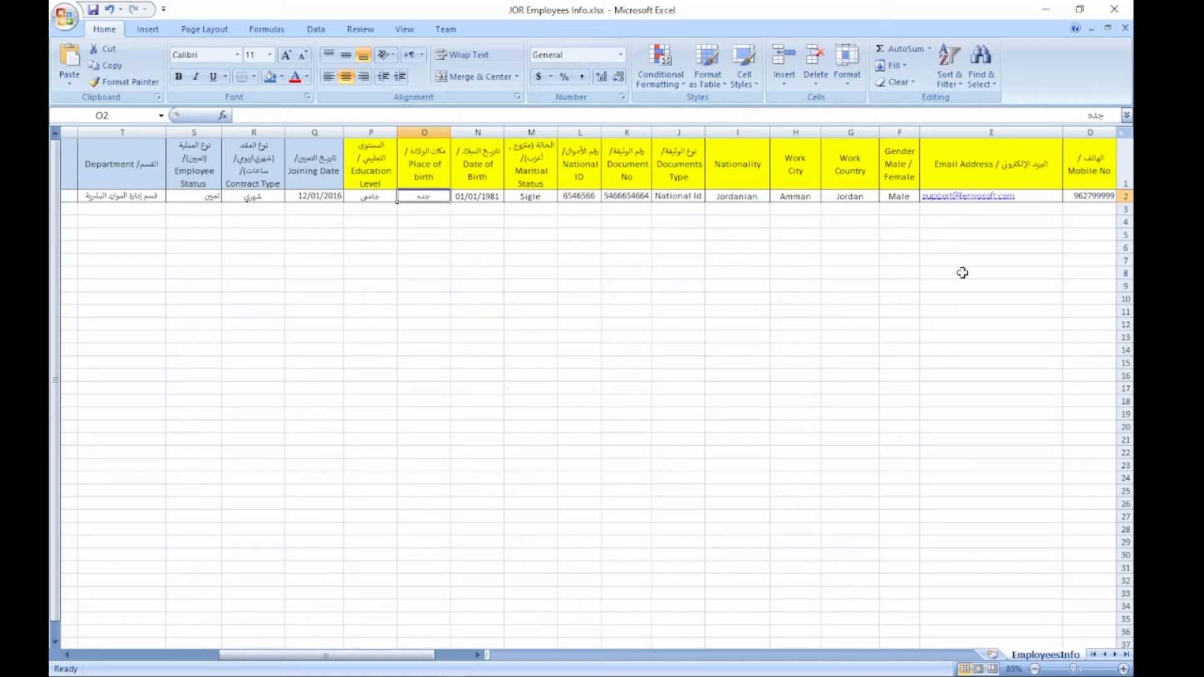
{"action": "type", "text": "Jeddah"}
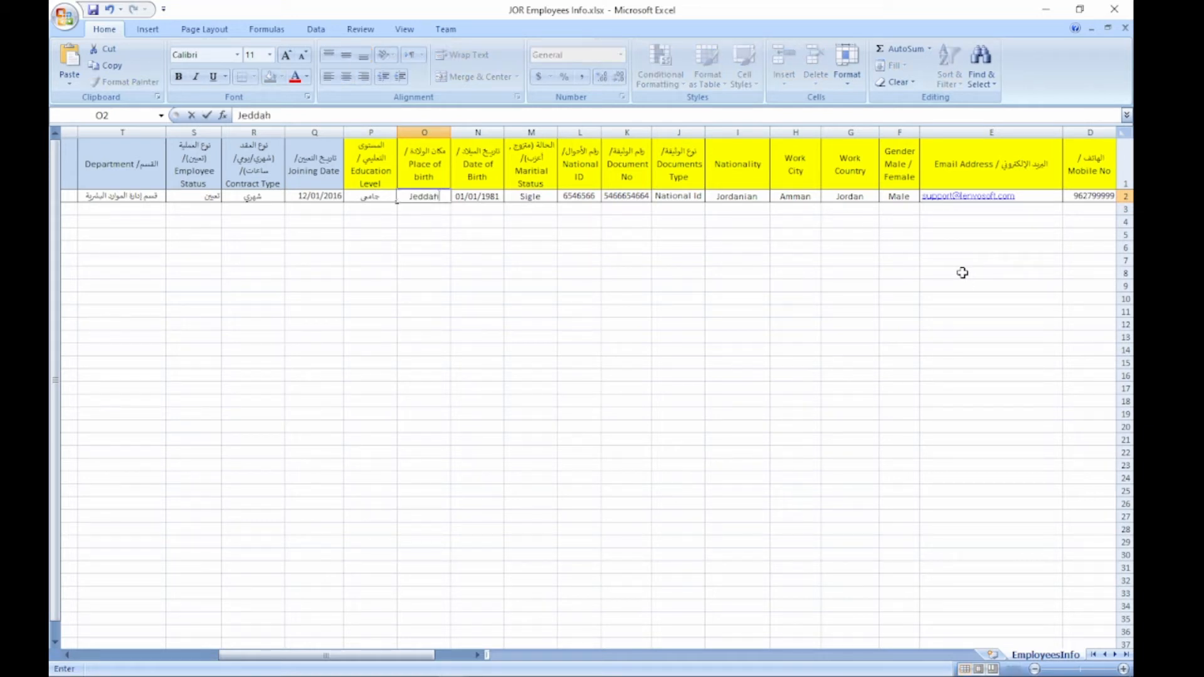
{"action": "key", "text": "Tab"}
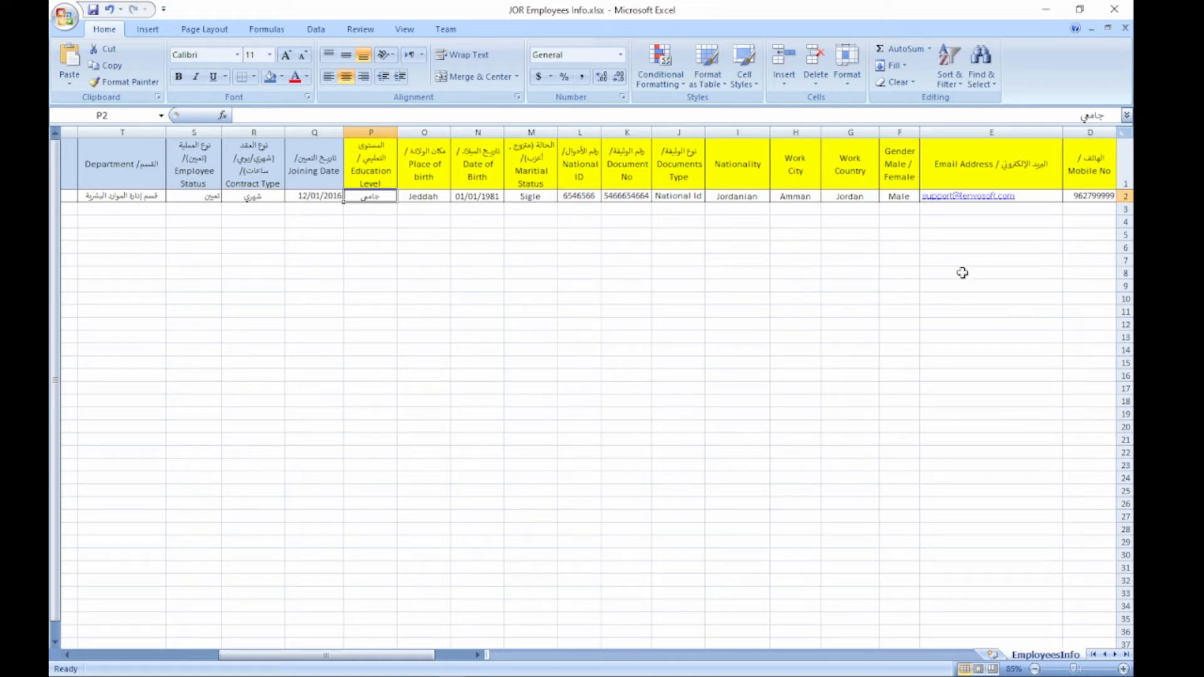
Step: Clear the Arabic Education Level entry and move on to the Joining Date cell
{"action": "key", "text": "Delete"}
{"action": "key", "text": "Tab"}
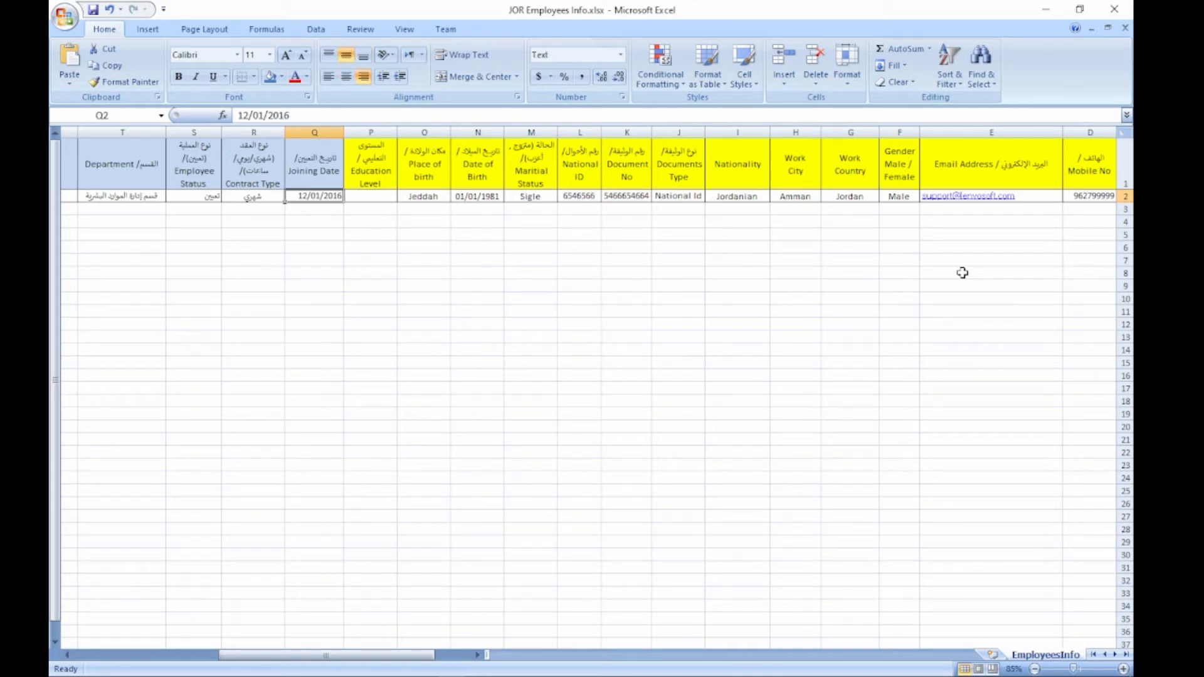
{"action": "key", "text": "Tab"}
{"action": "key", "text": "shift+Tab"}
{"action": "key", "text": "Return"}
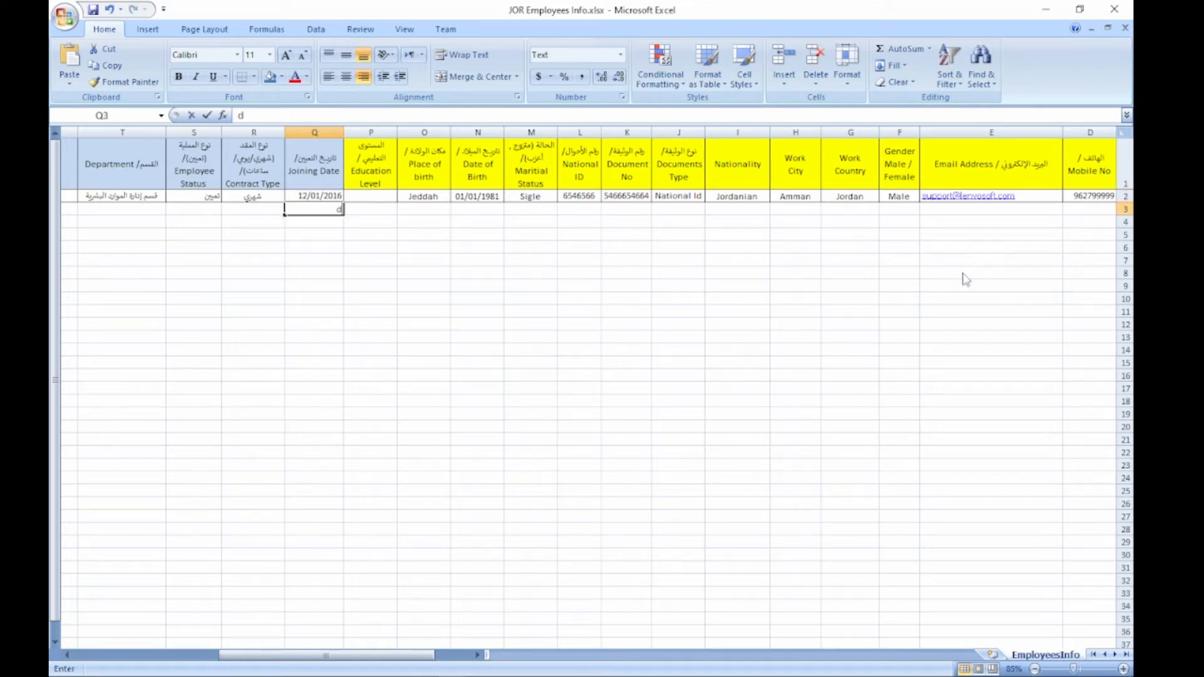
{"action": "type", "text": "dd/"}
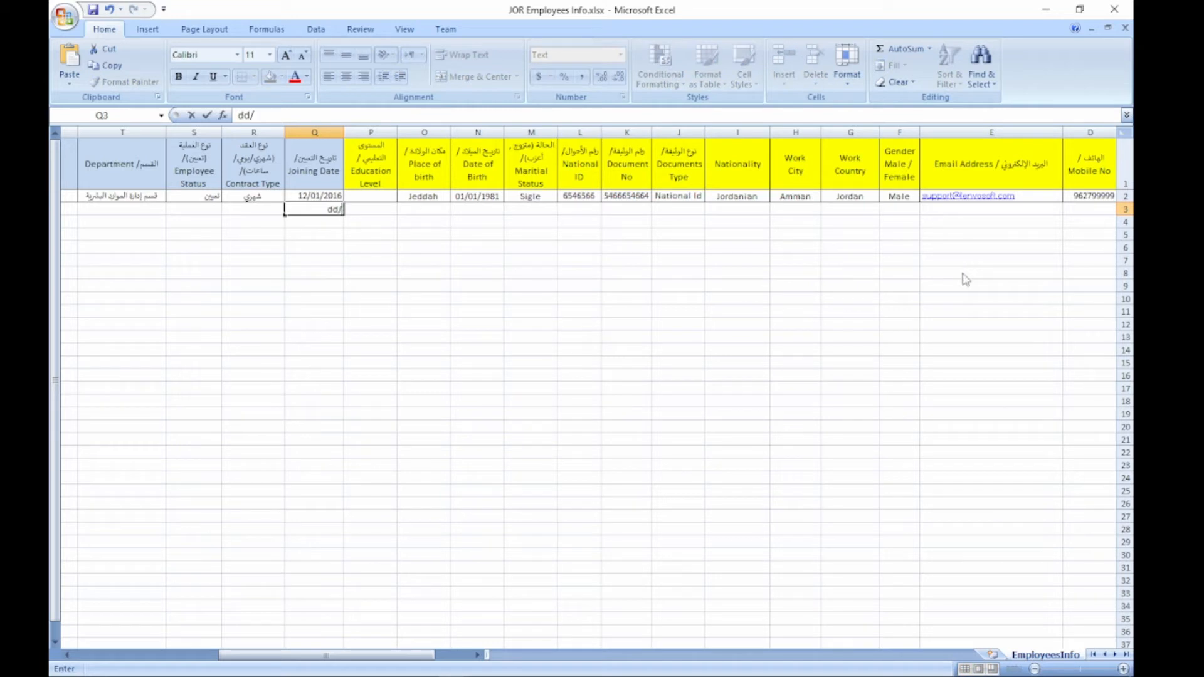
{"action": "type", "text": "mm/yyyy"}
{"action": "key", "text": "Return"}
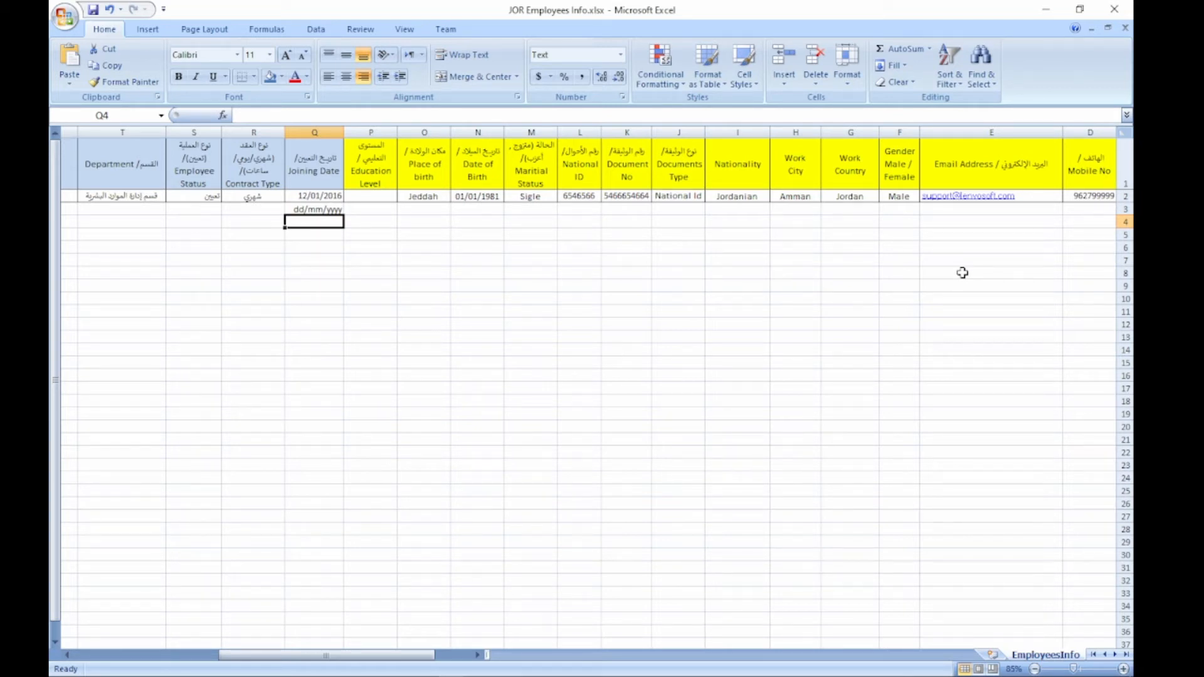
{"action": "type", "text": "01/"}
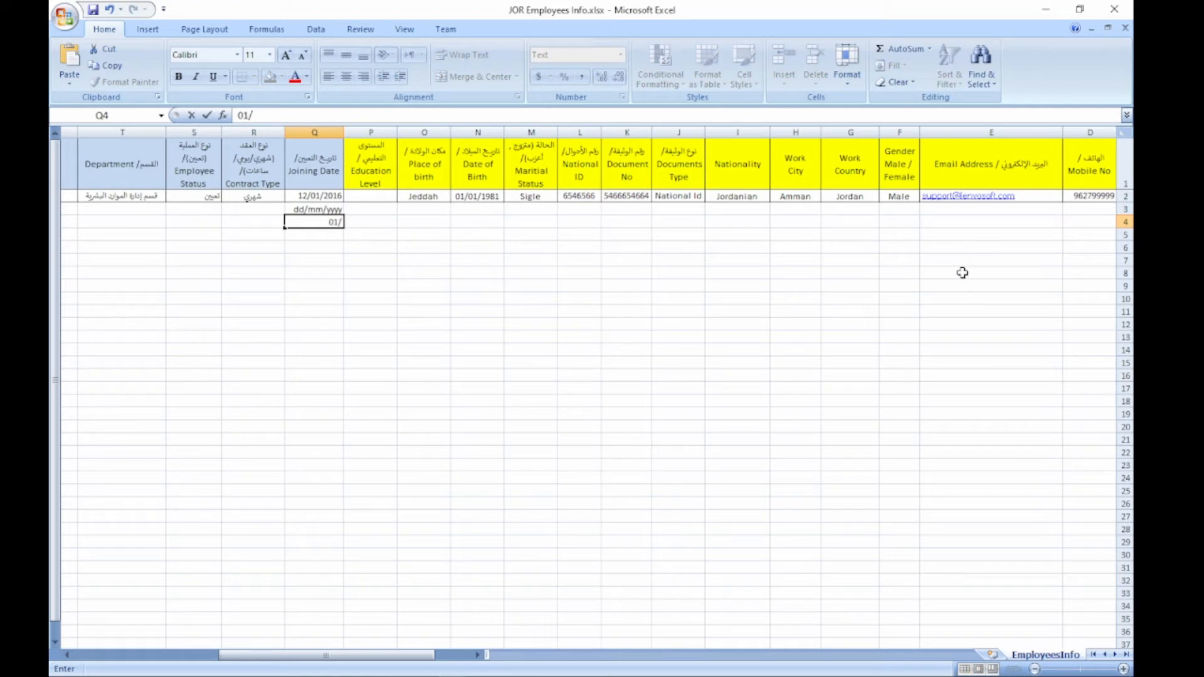
{"action": "type", "text": "01/2020"}
{"action": "key", "text": "Tab"}
{"action": "key", "text": "shift+Tab"}
{"action": "key", "text": "Down"}
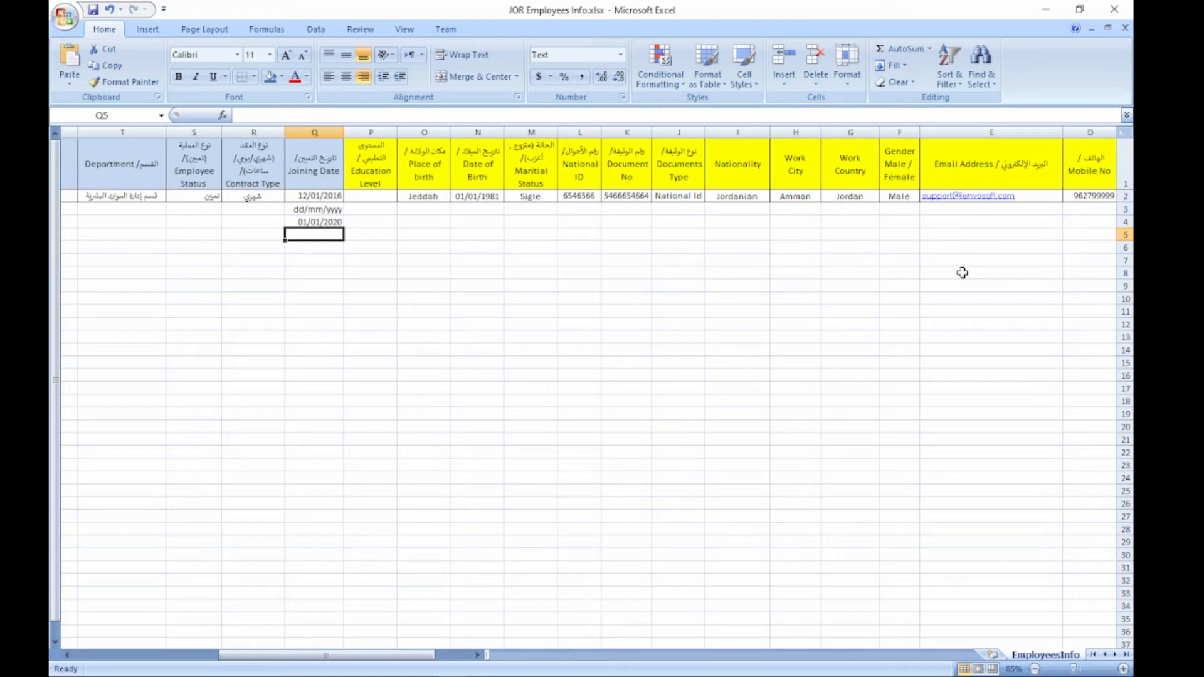
{"action": "type", "text": "01/31/202"}
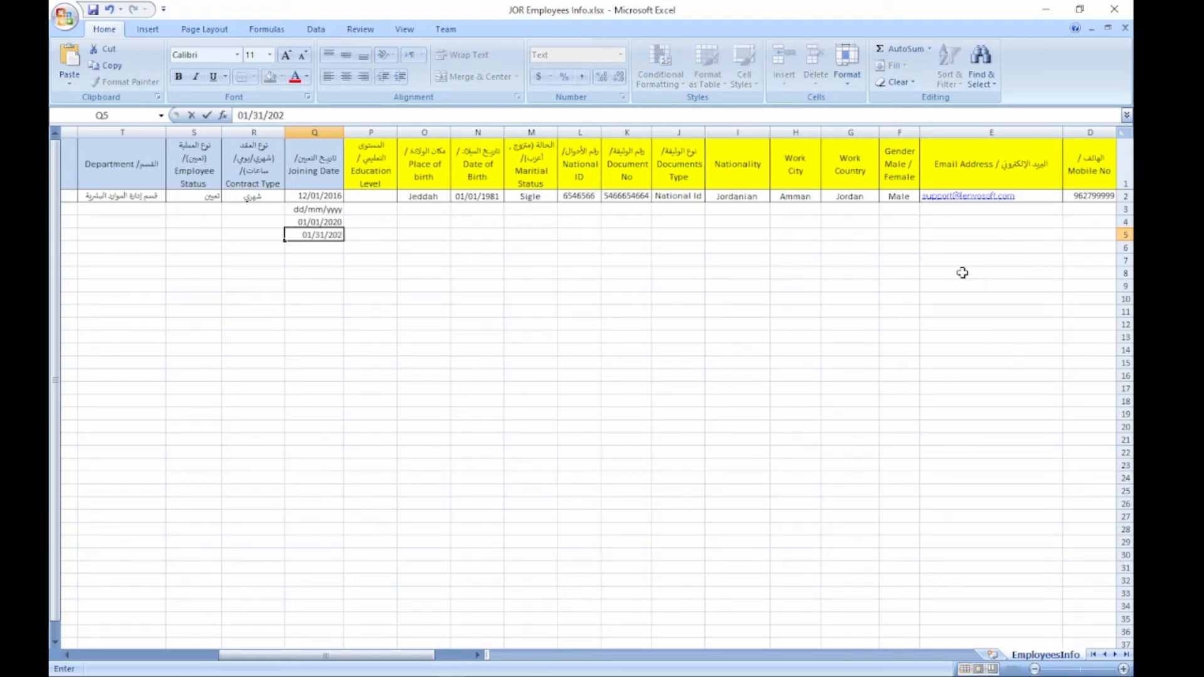
{"action": "type", "text": "0"}
{"action": "mouse_move", "coordinate": [320, 234]}
{"action": "left_mouse_down"}
{"action": "mouse_move", "coordinate": [299, 236]}
{"action": "mouse_move", "coordinate": [355, 238]}
{"action": "mouse_move", "coordinate": [348, 206]}
{"action": "mouse_move", "coordinate": [334, 235]}
{"action": "left_mouse_up"}
{"action": "left_click", "coordinate": [324, 221]}
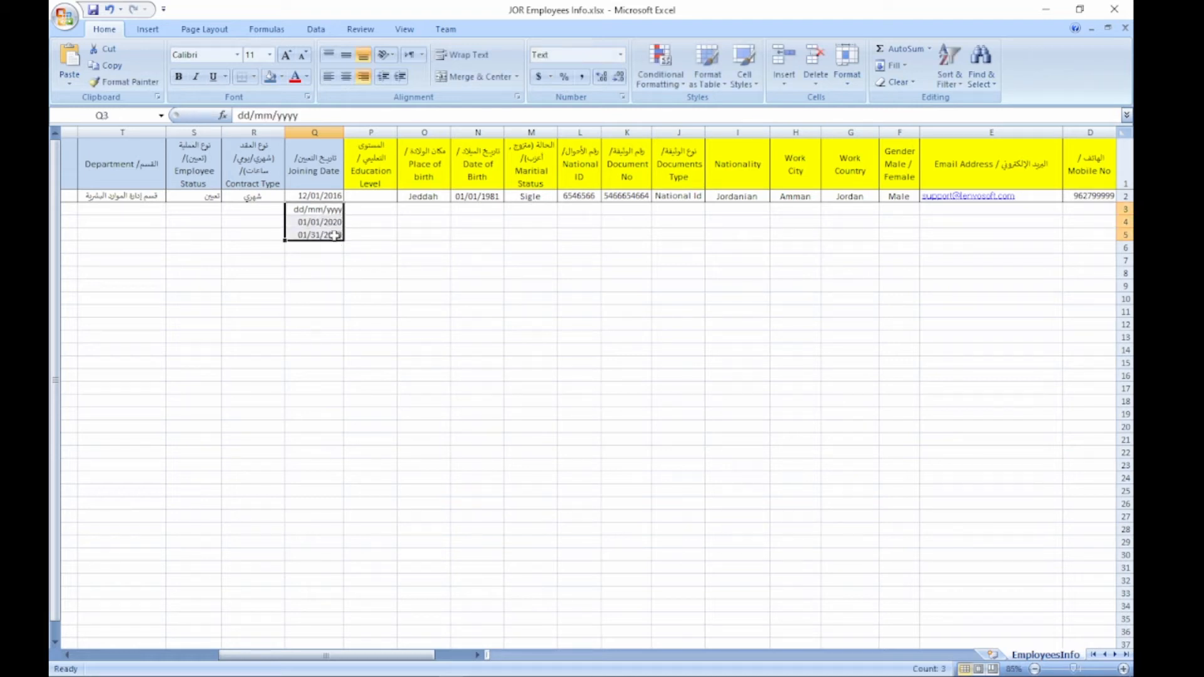
{"action": "key", "text": "Delete"}
{"action": "key", "text": "Up"}
{"action": "key", "text": "Left"}
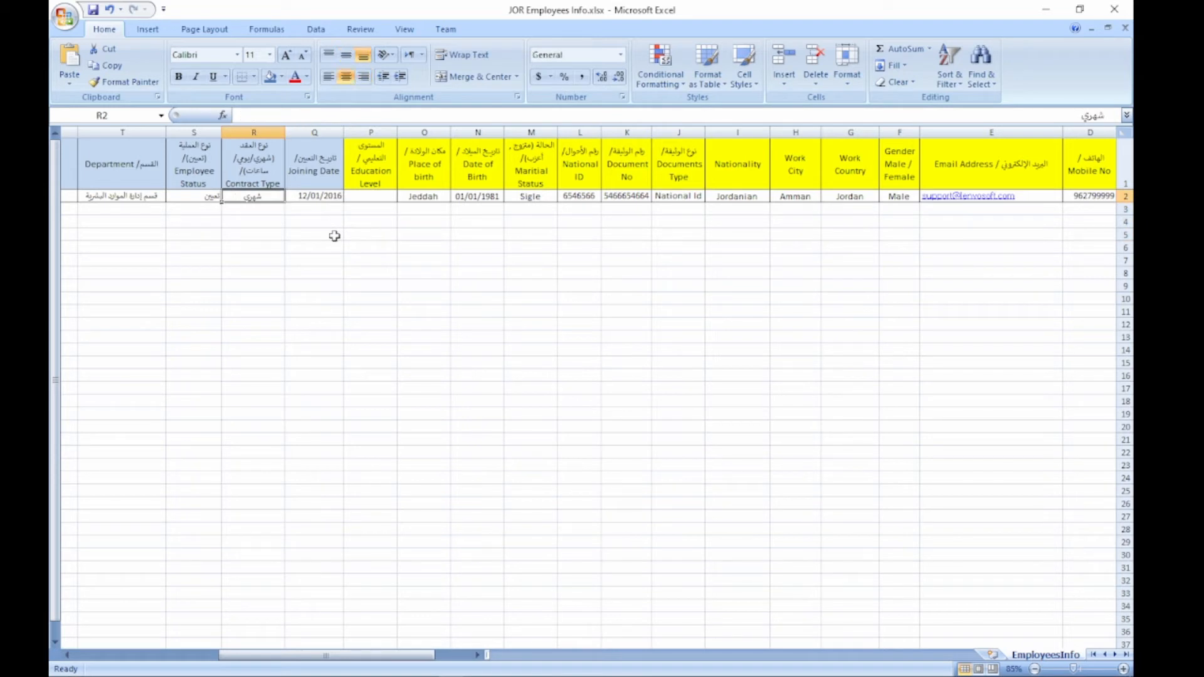
Step: Set the first employee's Contract Type to Monthly
{"action": "key", "text": "Right"}
{"action": "key", "text": "Left"}
{"action": "type", "text": "M"}
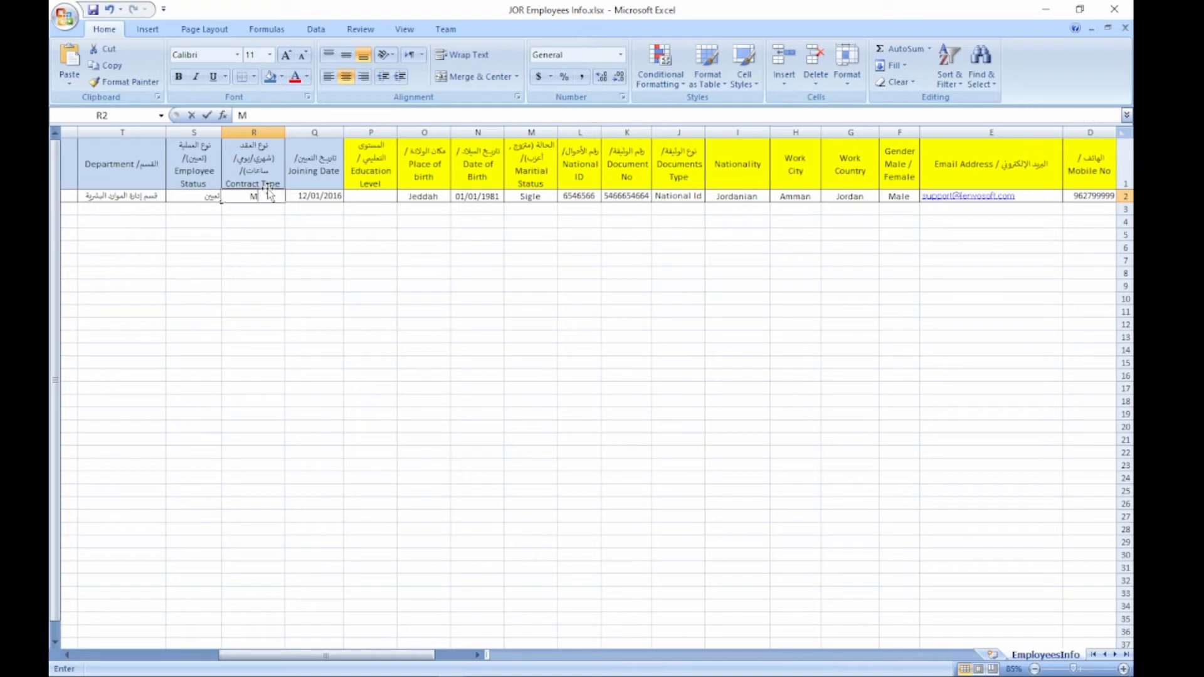
{"action": "type", "text": "onthly"}
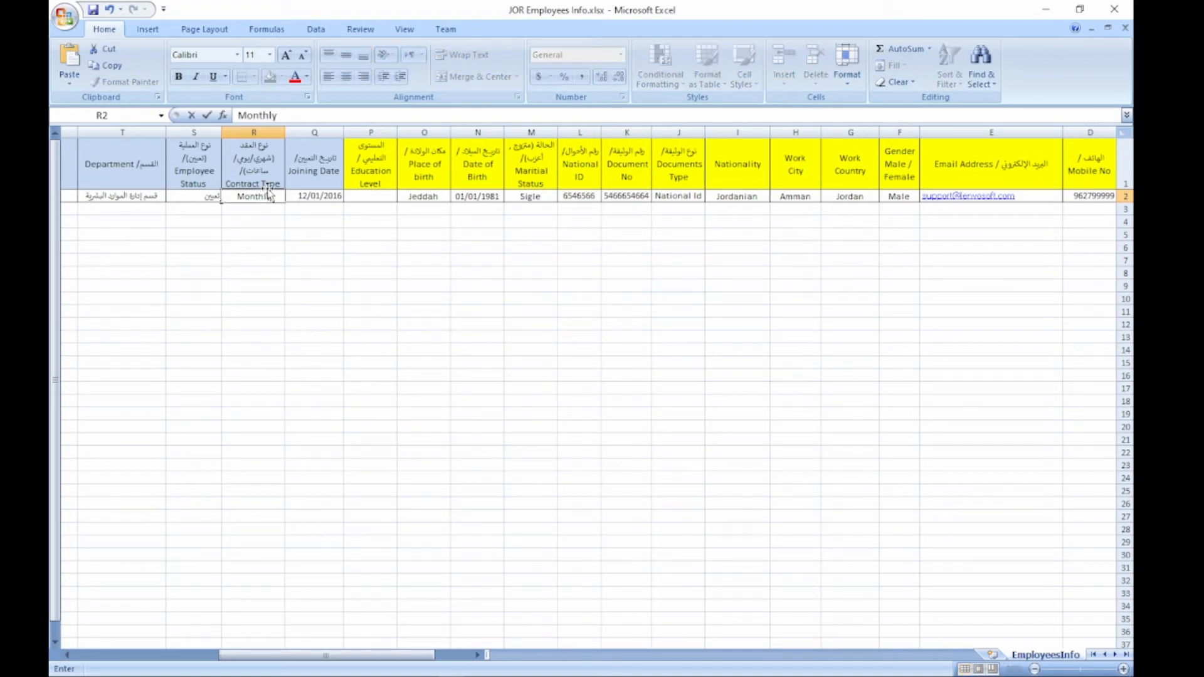
{"action": "key", "text": "Left"}
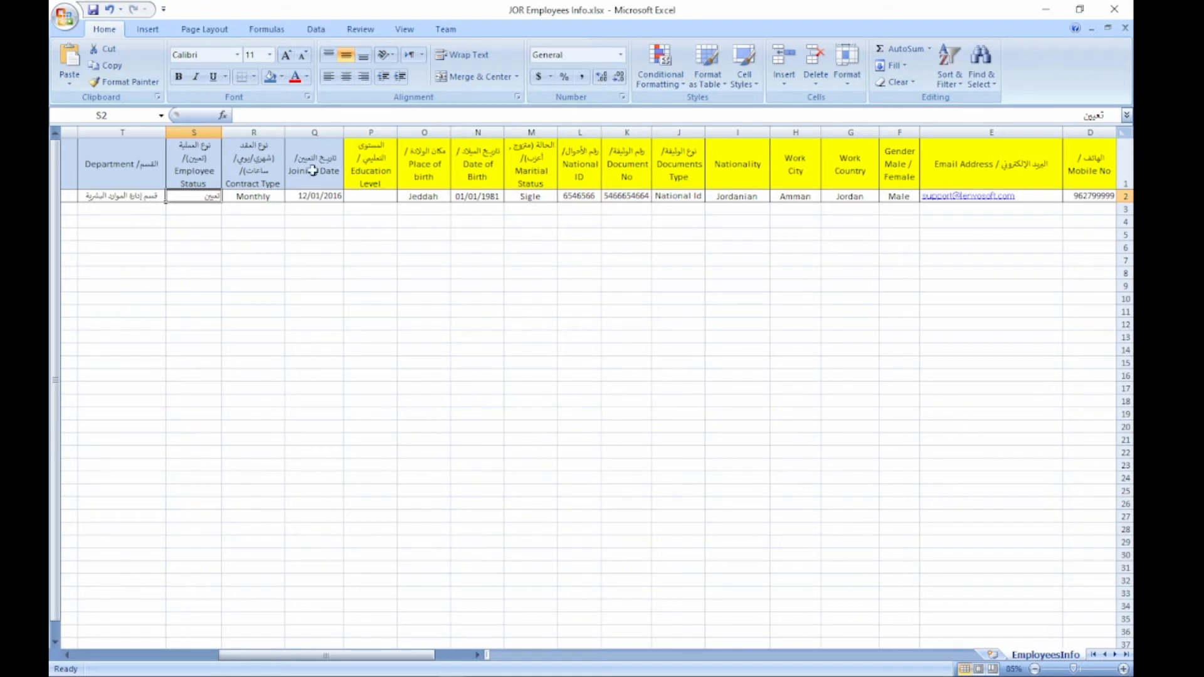
Step: Replace the Arabic Employee Status with 'designation'
{"action": "key", "text": "alt+Tab"}
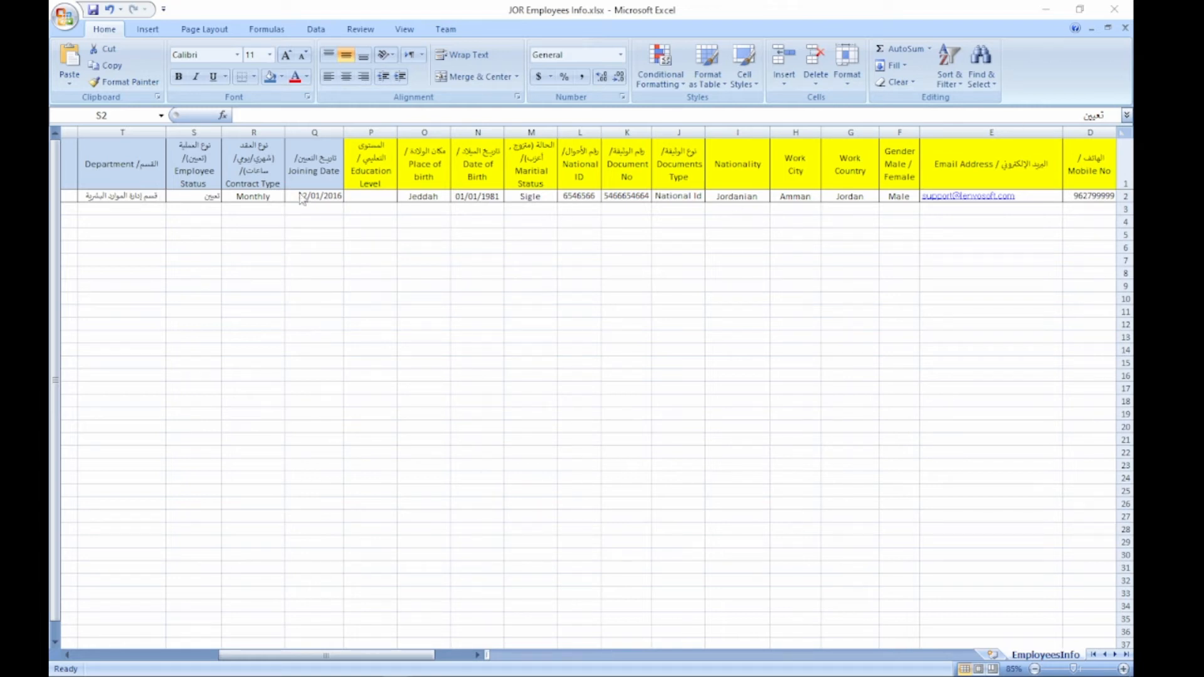
{"action": "double_click", "coordinate": [212, 197]}
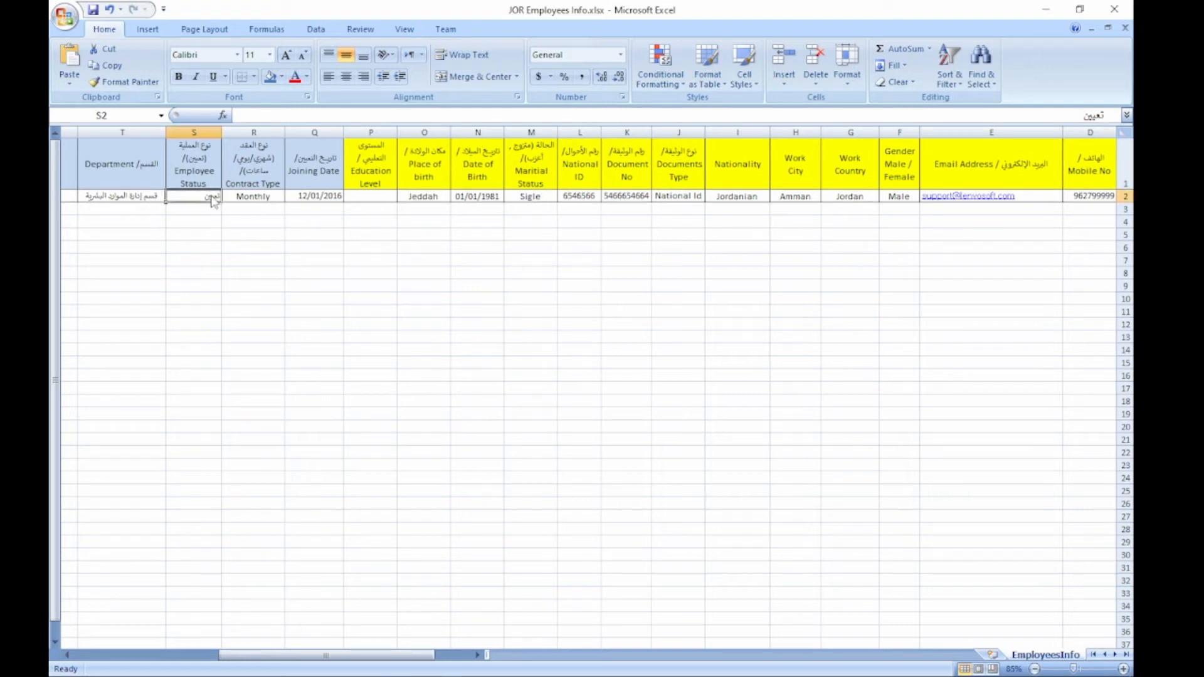
{"action": "double_click", "coordinate": [212, 197]}
{"action": "type", "text": "designation"}
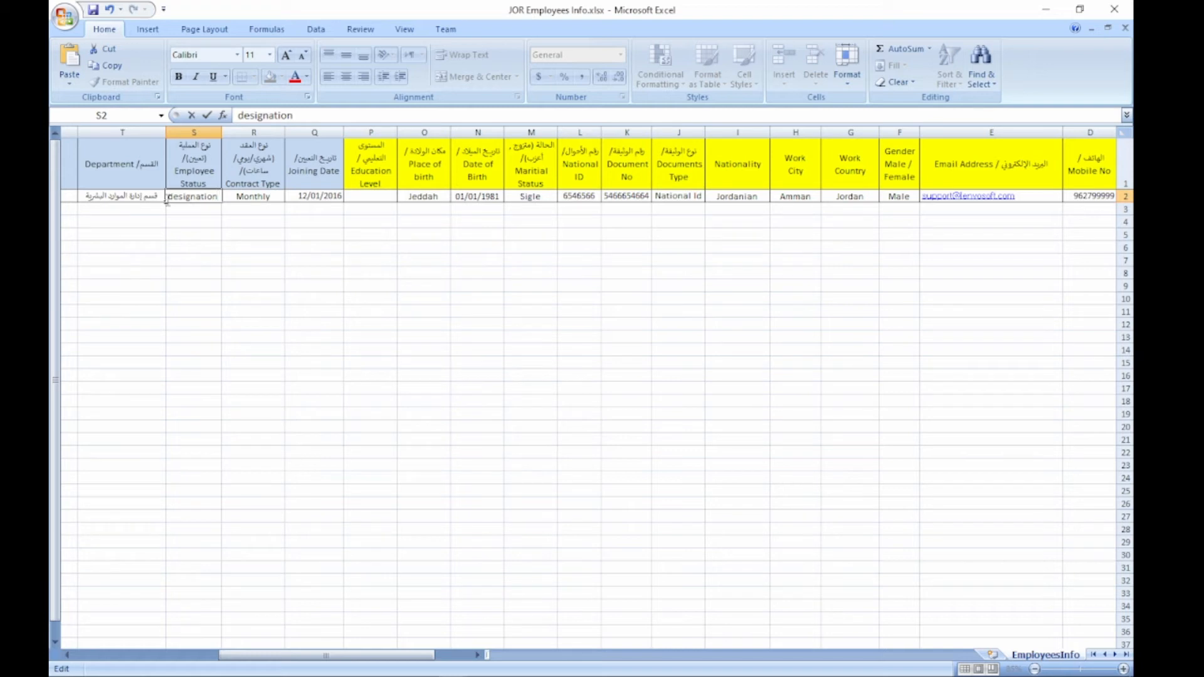
{"action": "key", "text": "BackSpace"}
{"action": "type", "text": "n"}
{"action": "left_click", "coordinate": [132, 201]}
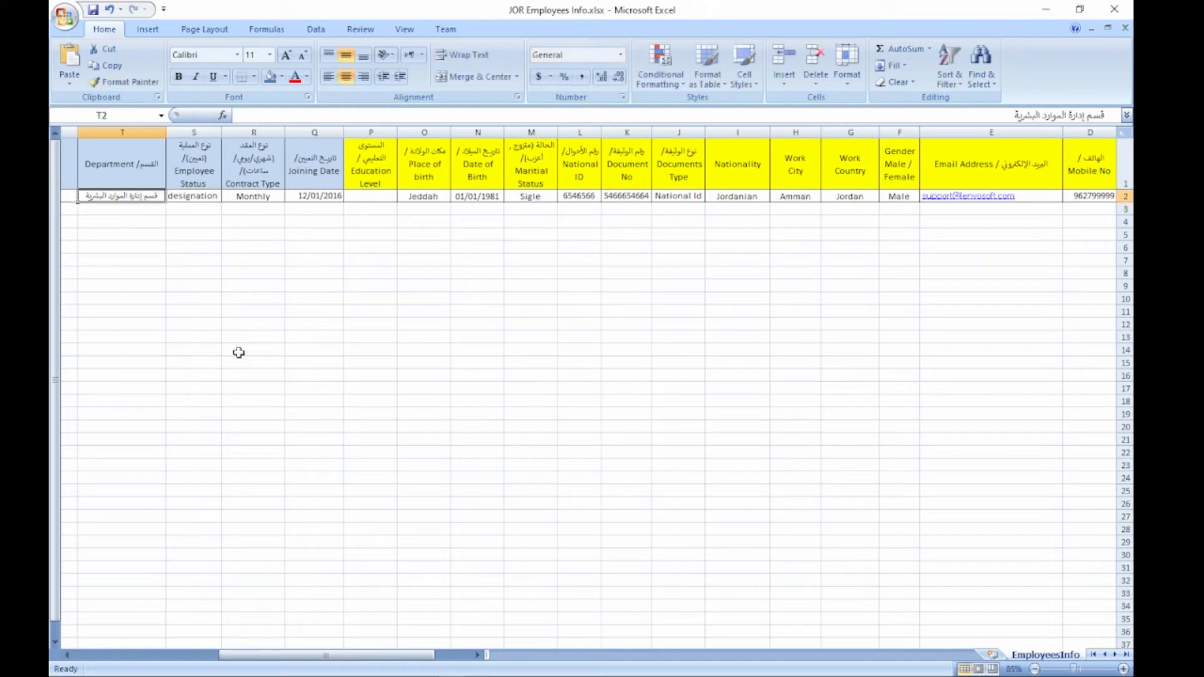
Step: Set Department to Accounting and Job Title to Accontant
{"action": "left_click_drag", "start_coordinate": [421, 659], "coordinate": [328, 660]}
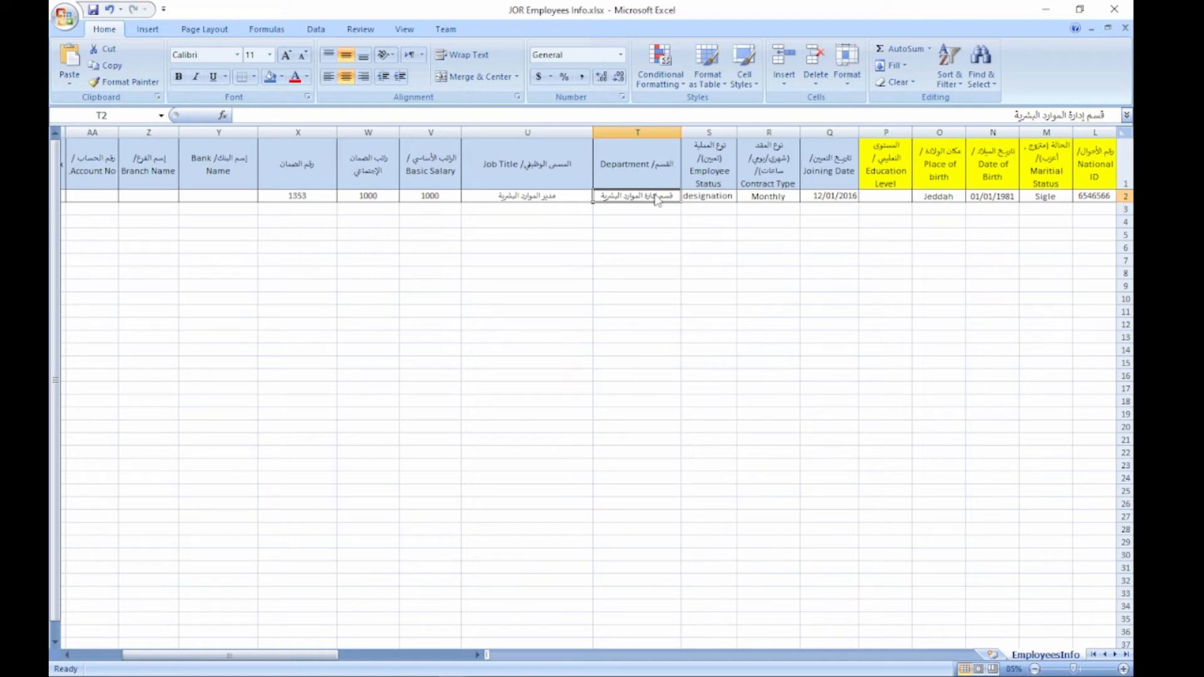
{"action": "type", "text": "Accounting"}
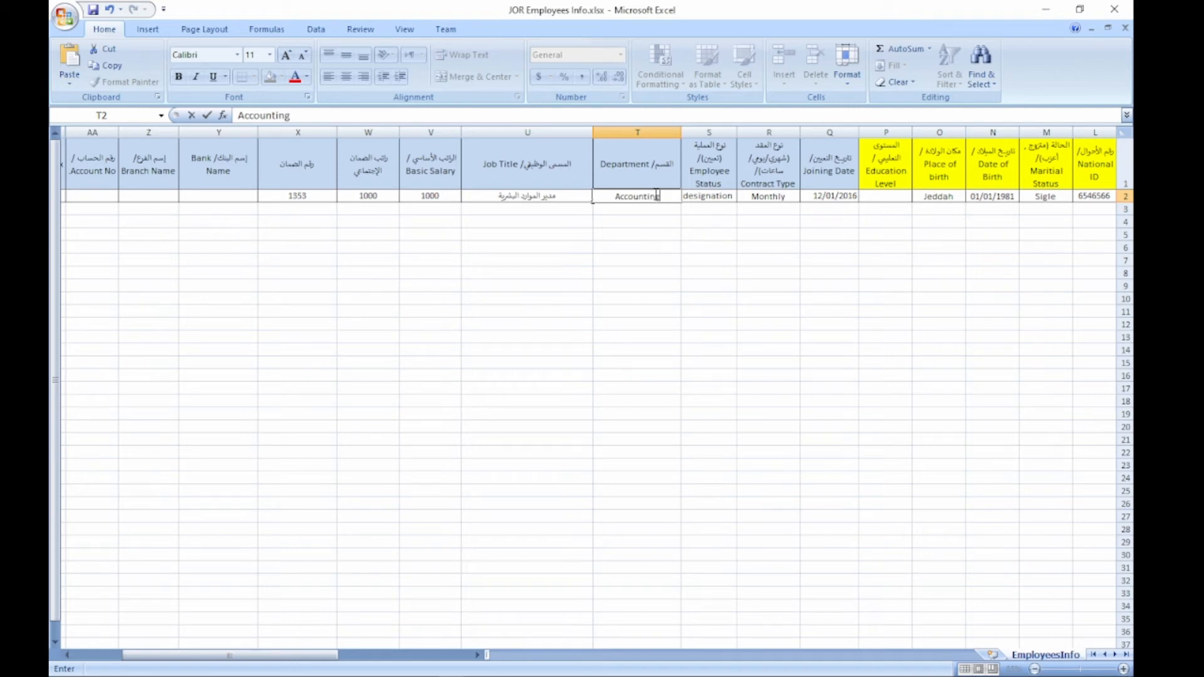
{"action": "key", "text": "Tab"}
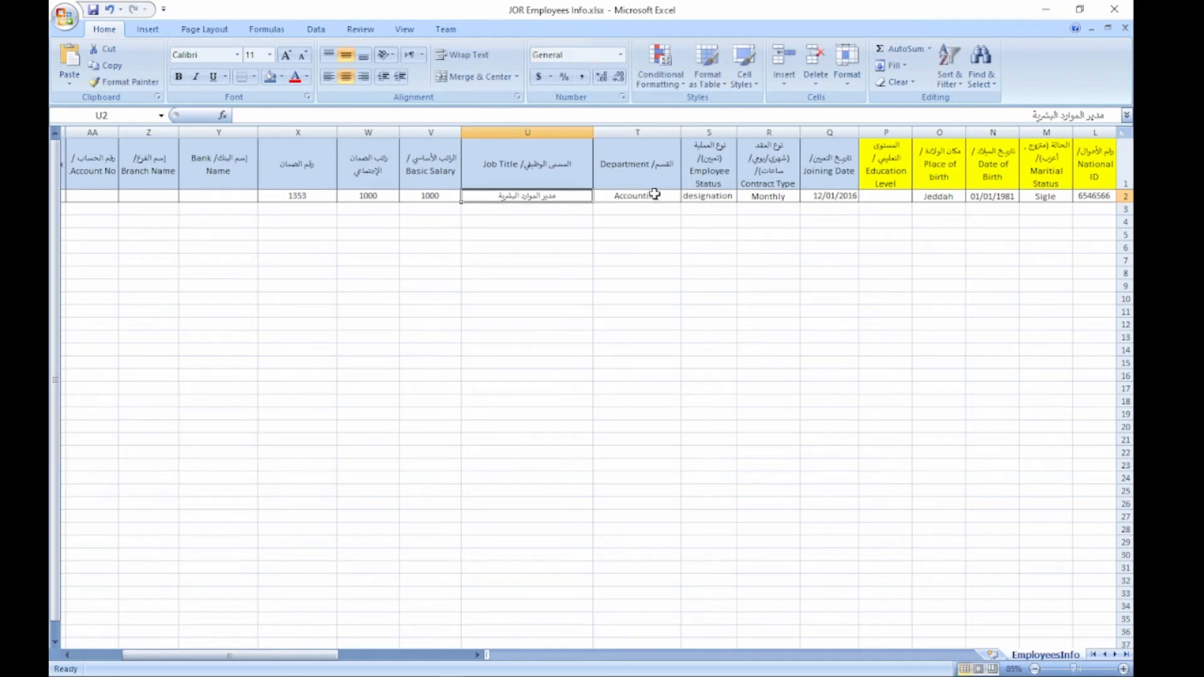
{"action": "type", "text": "Acc"}
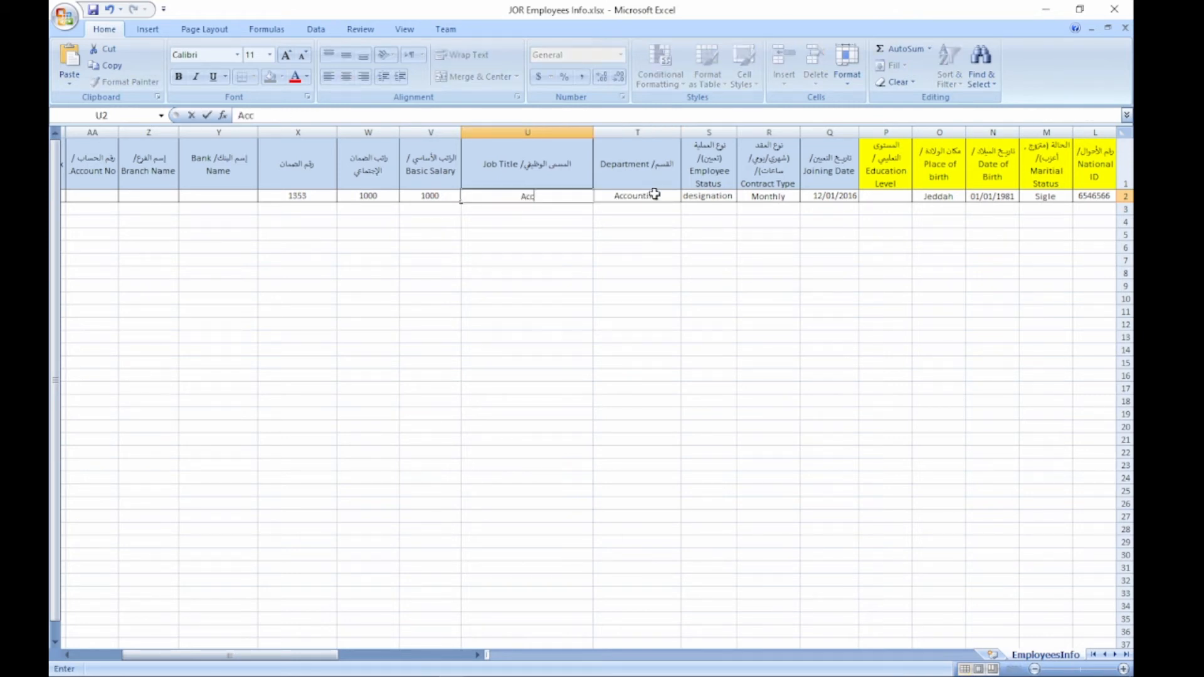
{"action": "type", "text": "ontant"}
{"action": "key", "text": "Tab"}
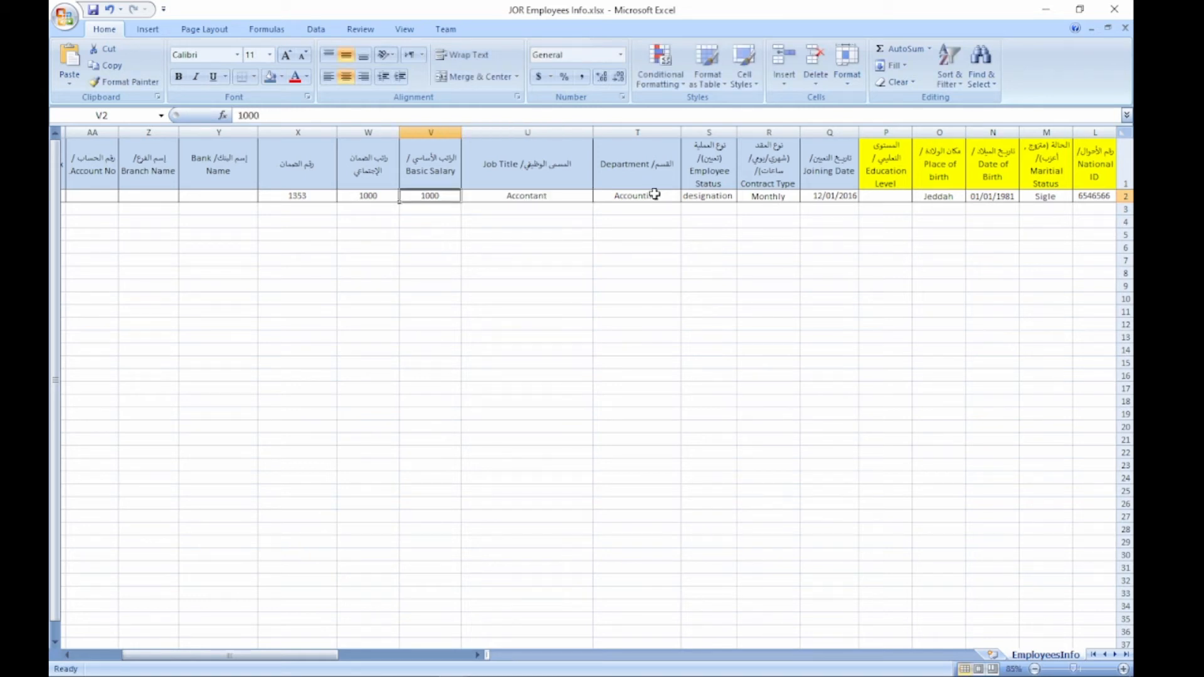
Step: Enter the new social security number for the first employee
{"action": "key", "text": "Tab"}
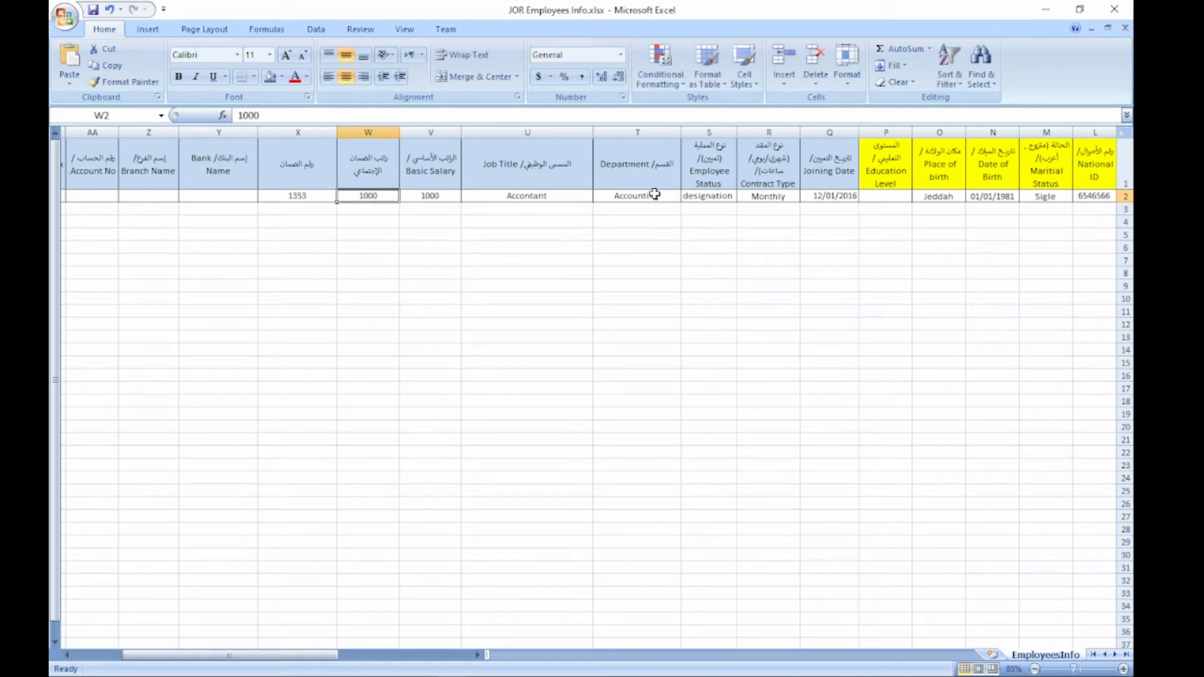
{"action": "key", "text": "Tab"}
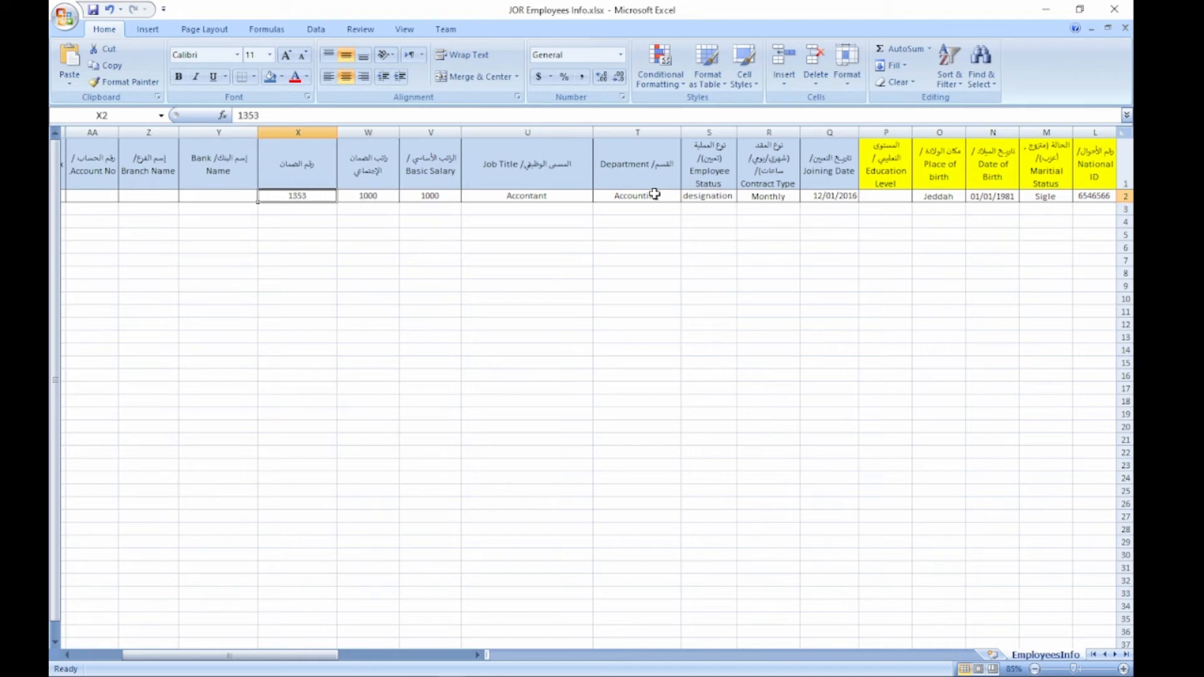
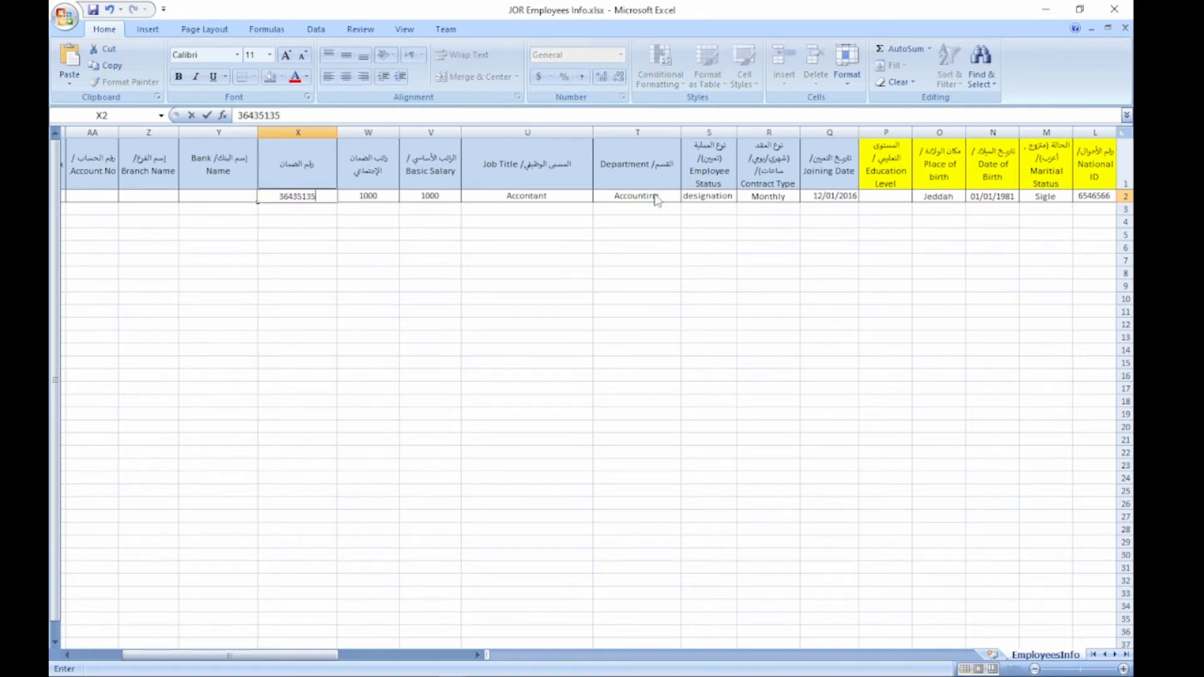
{"action": "key", "text": "Tab"}
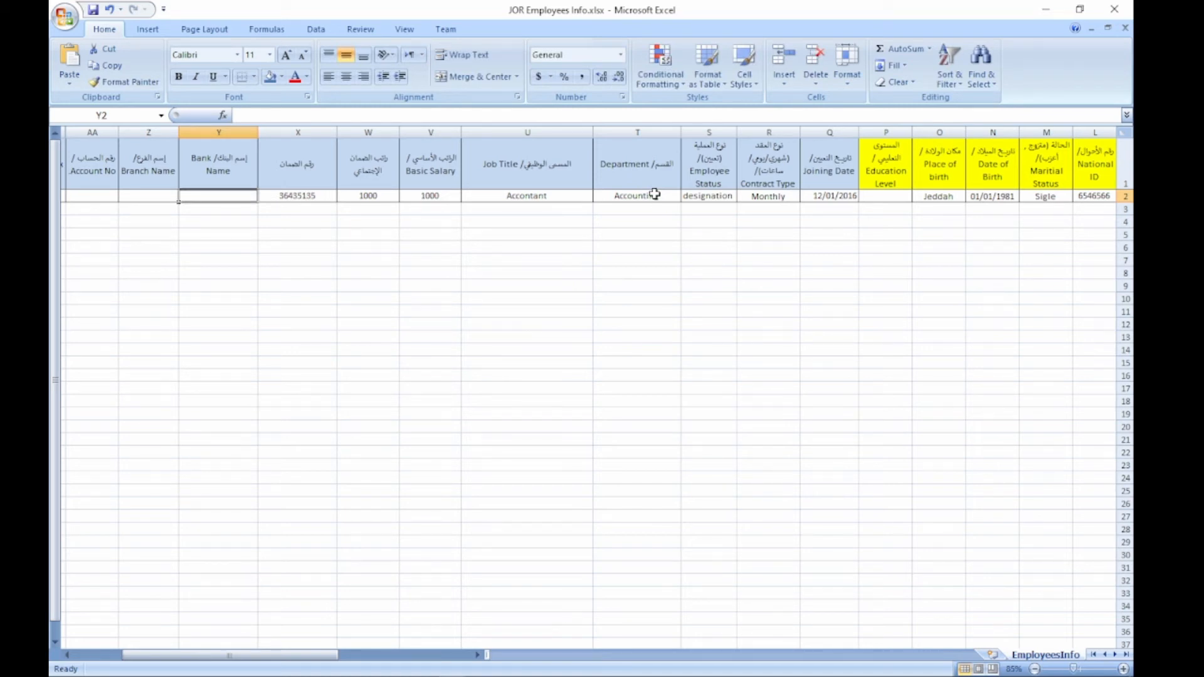
Step: Set IS subject To Tax to True and enter the employee's new tax number
{"action": "key", "text": "Tab"}
{"action": "key", "text": "Tab"}
{"action": "key", "text": "Tab"}
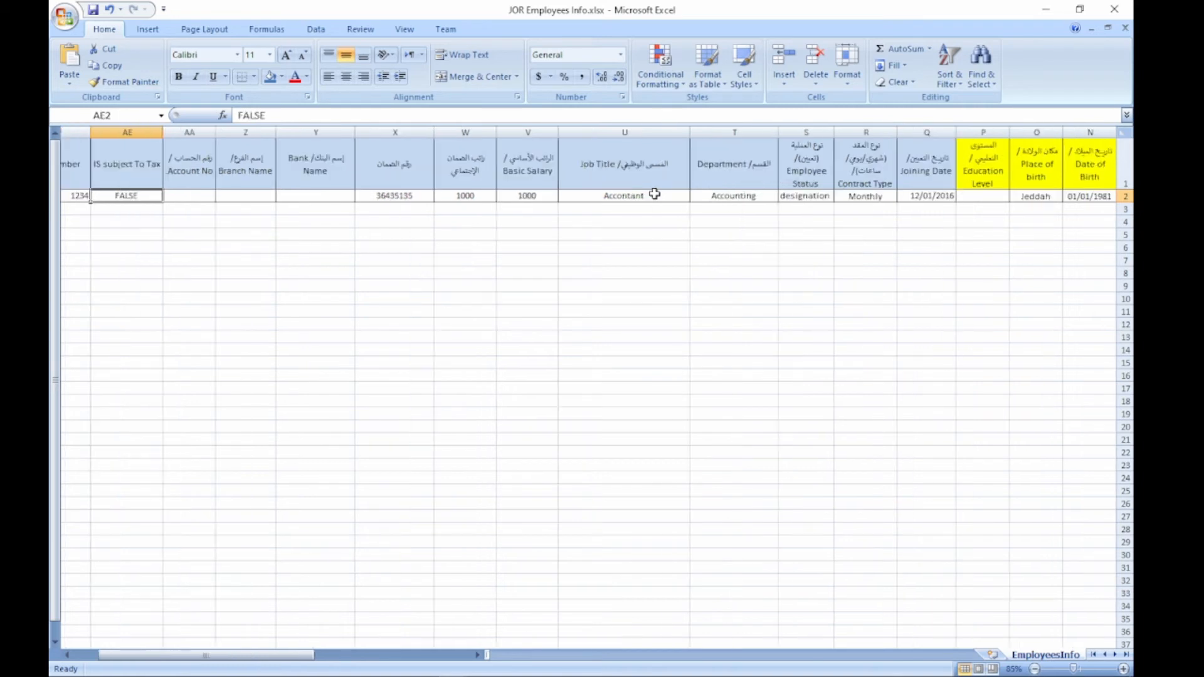
{"action": "key", "text": "Tab"}
{"action": "key", "text": "shift+Tab"}
{"action": "key", "text": "shift+Tab"}
{"action": "key", "text": "shift+Tab"}
{"action": "key", "text": "shift+Tab"}
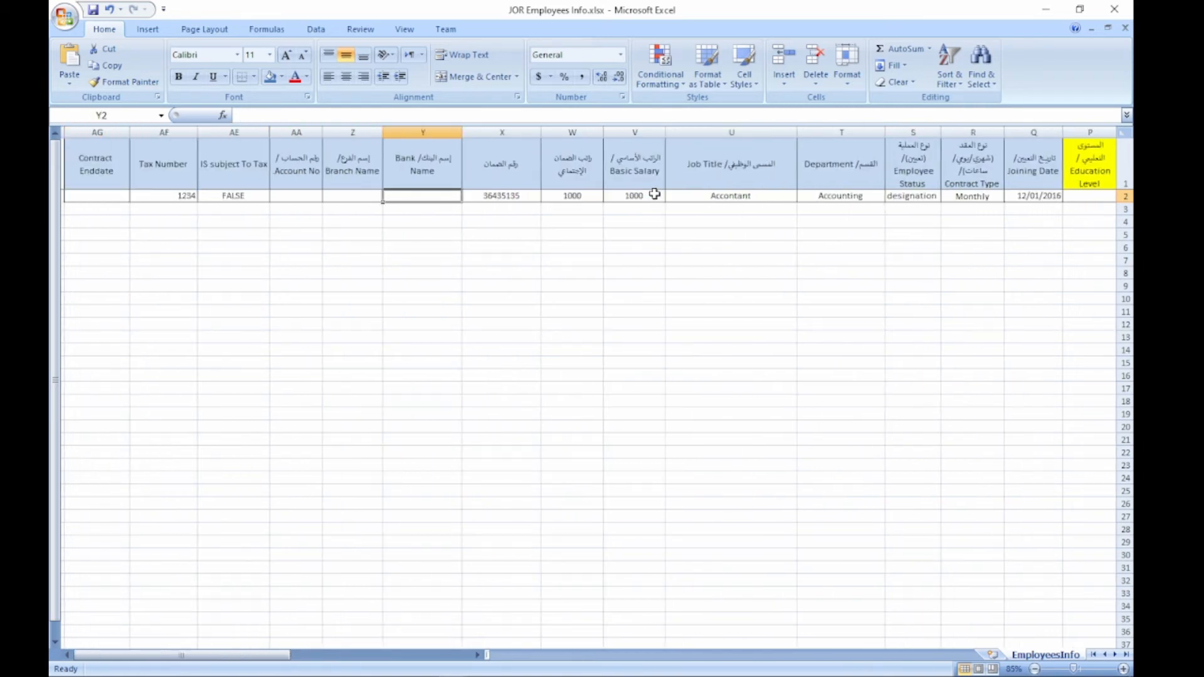
{"action": "key", "text": "shift+Tab"}
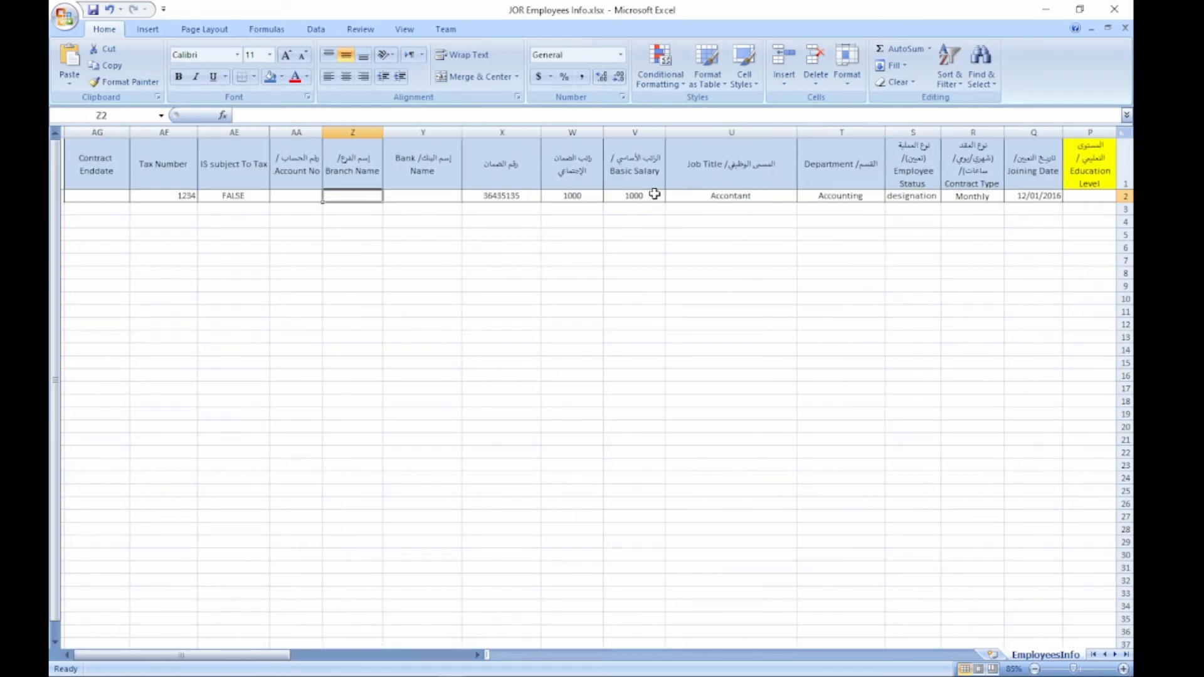
{"action": "key", "text": "Tab"}
{"action": "key", "text": "Tab"}
{"action": "key", "text": "Tab"}
{"action": "key", "text": "Tab"}
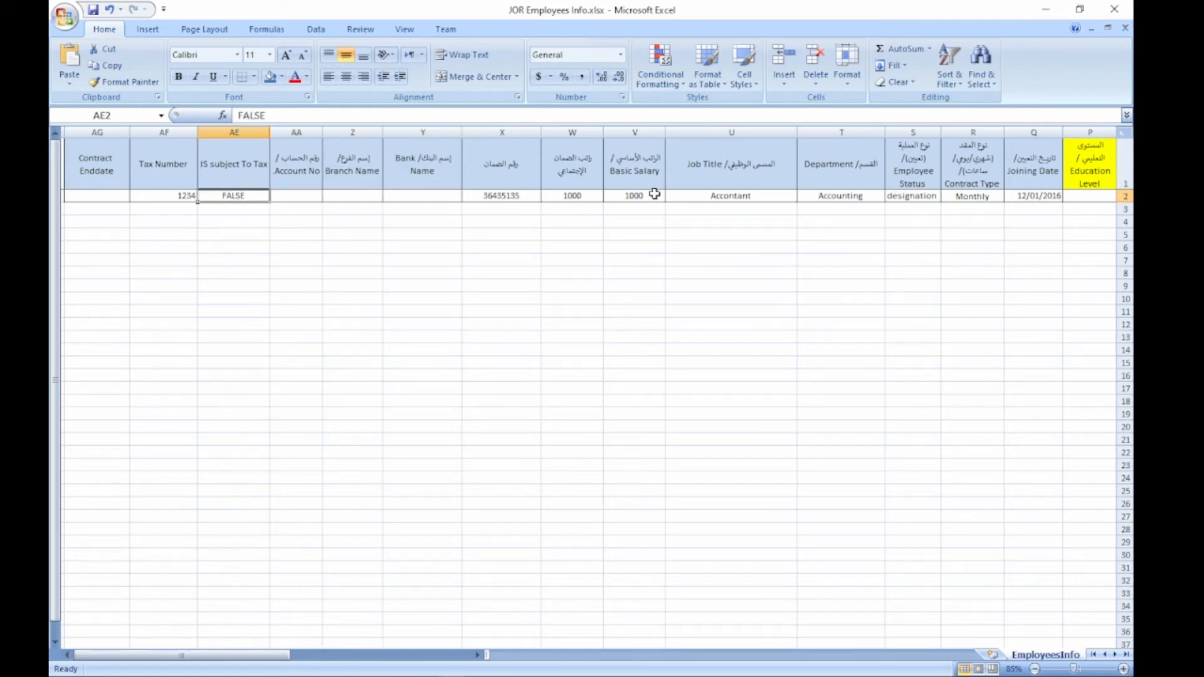
{"action": "type", "text": "True"}
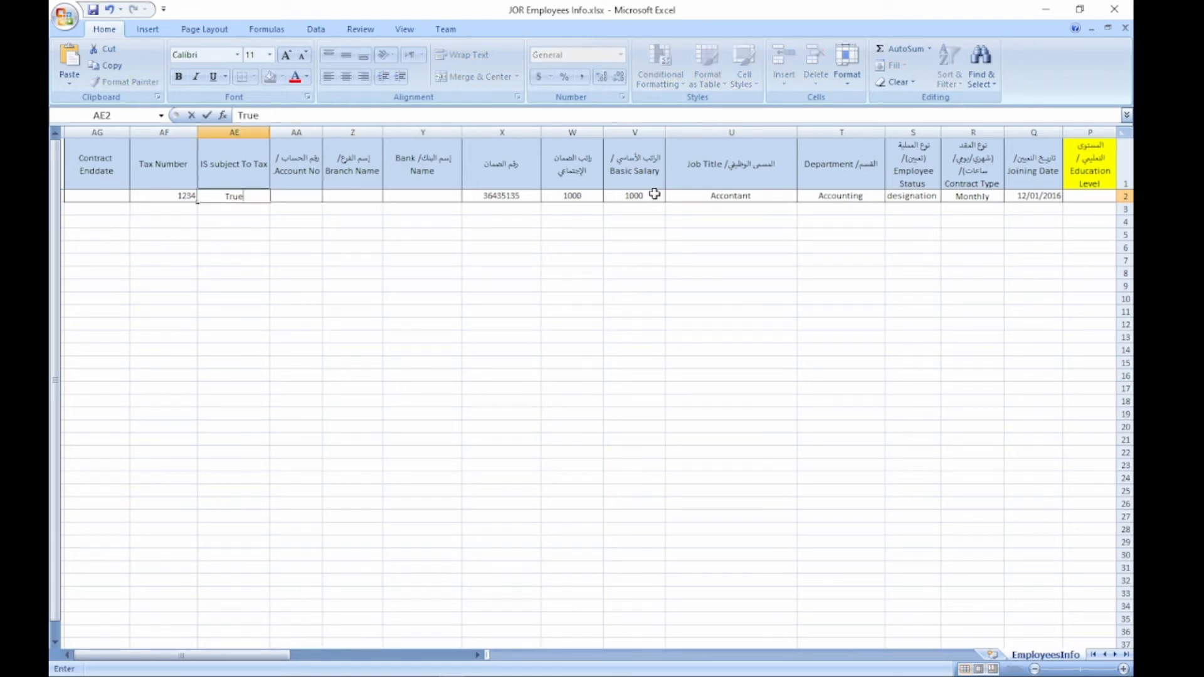
{"action": "key", "text": "Tab"}
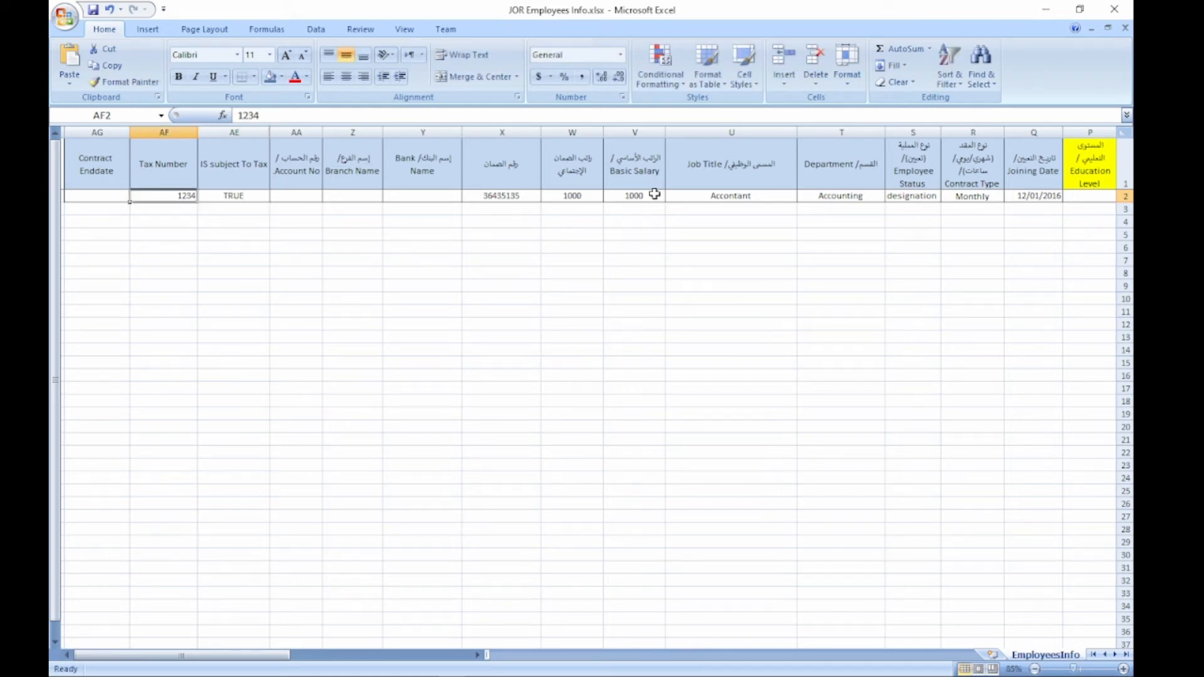
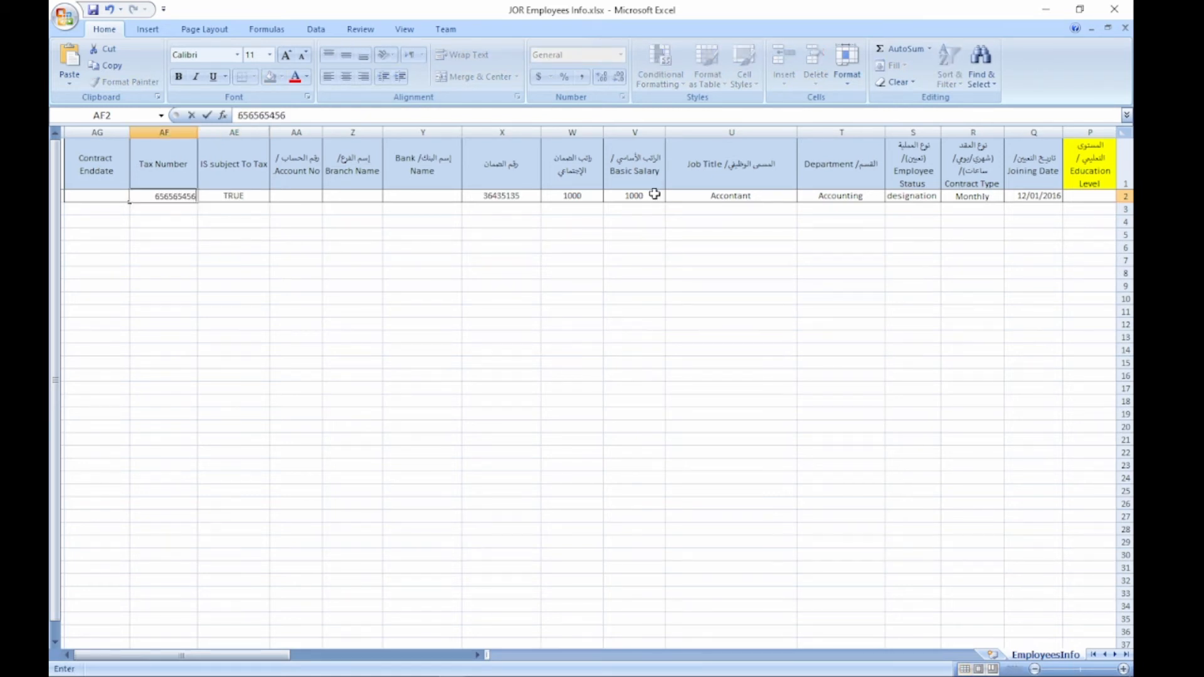
{"action": "key", "text": "Tab"}
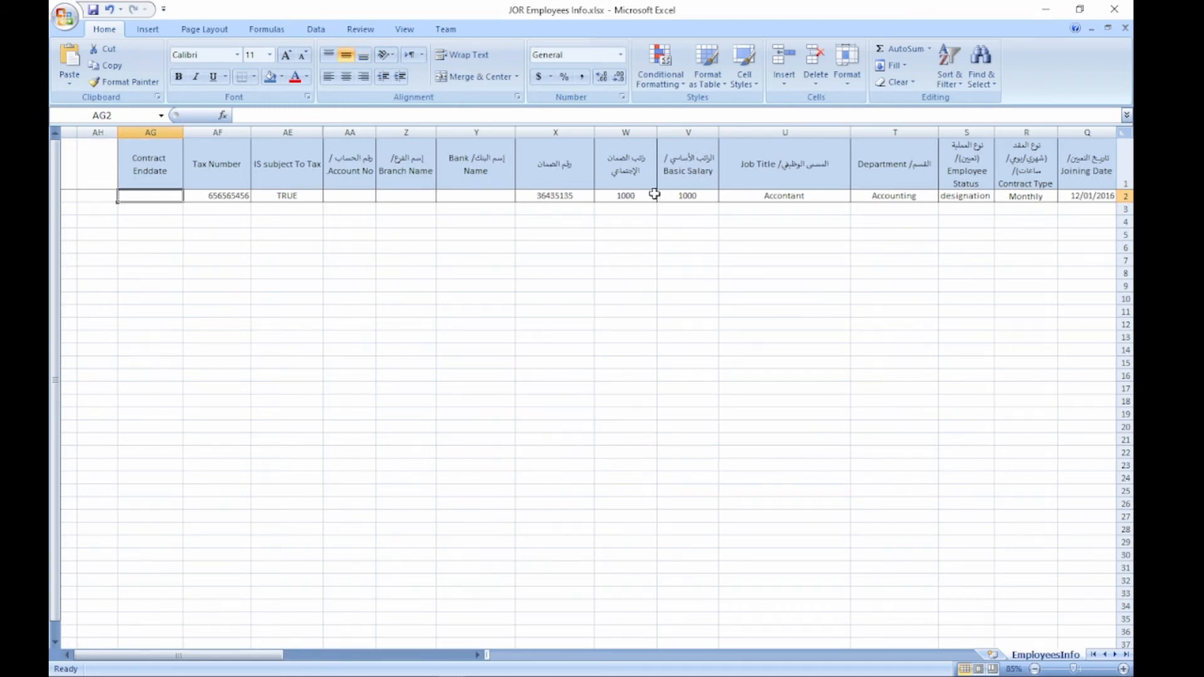
Step: Copy the first employee's row A:AG and paste it into row 3
{"action": "left_click", "coordinate": [680, 244]}
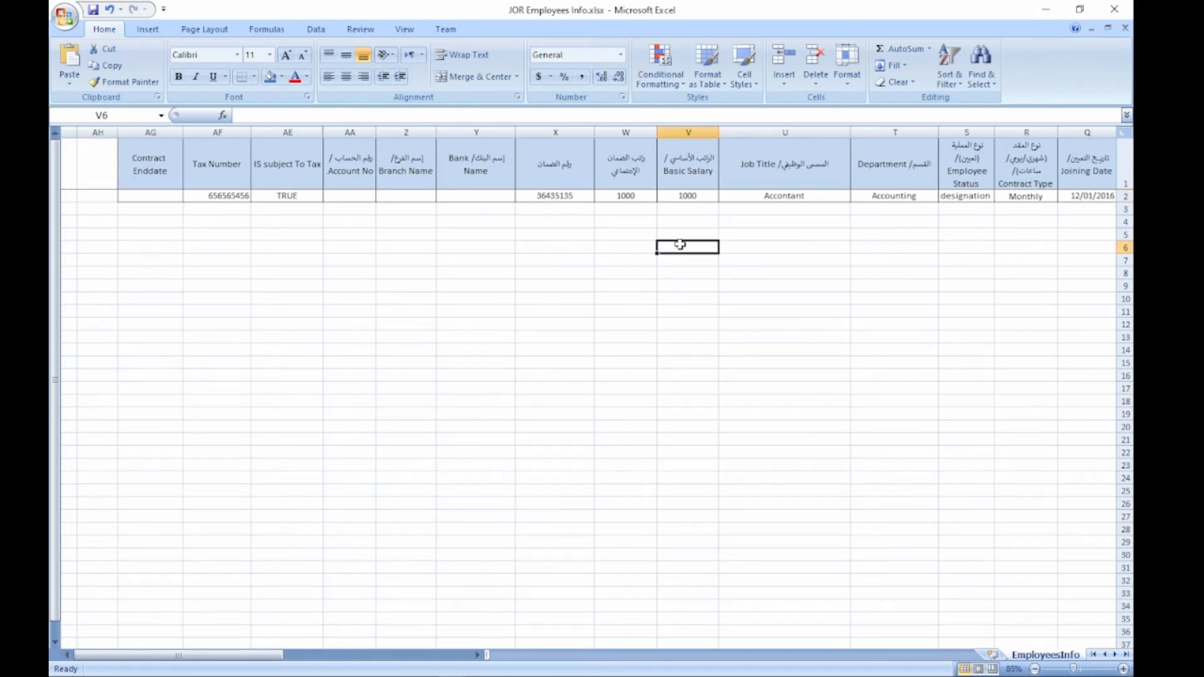
{"action": "left_click_drag", "start_coordinate": [177, 196], "coordinate": [1129, 196]}
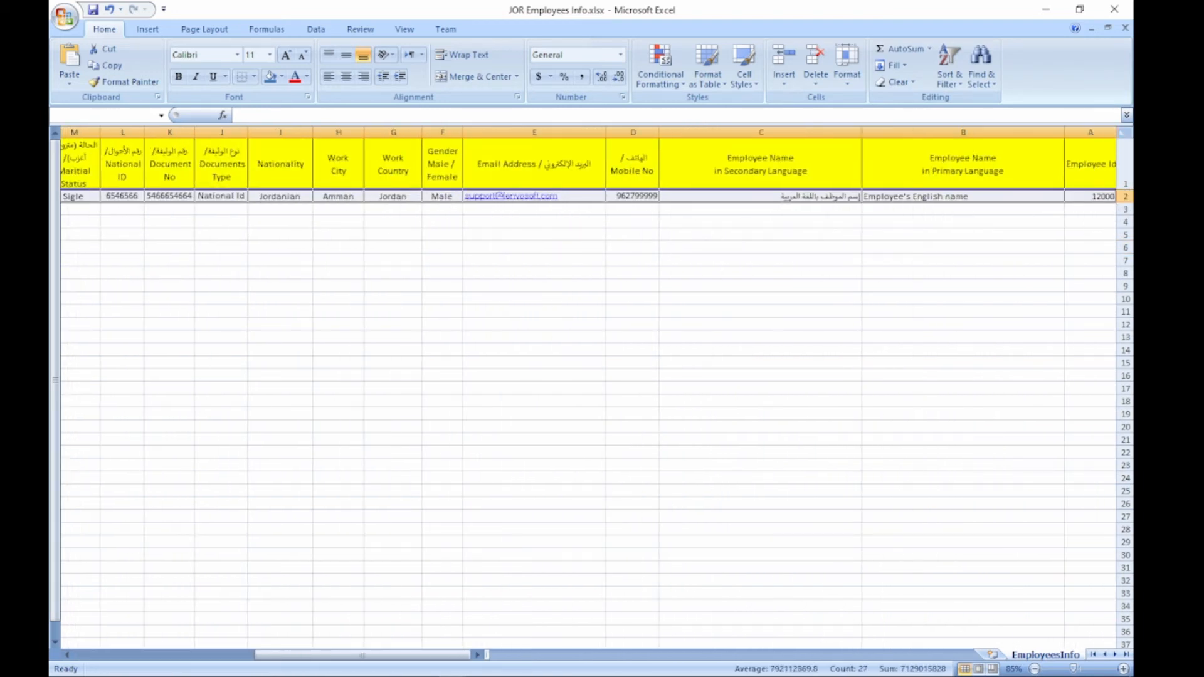
{"action": "key", "text": "ctrl+c"}
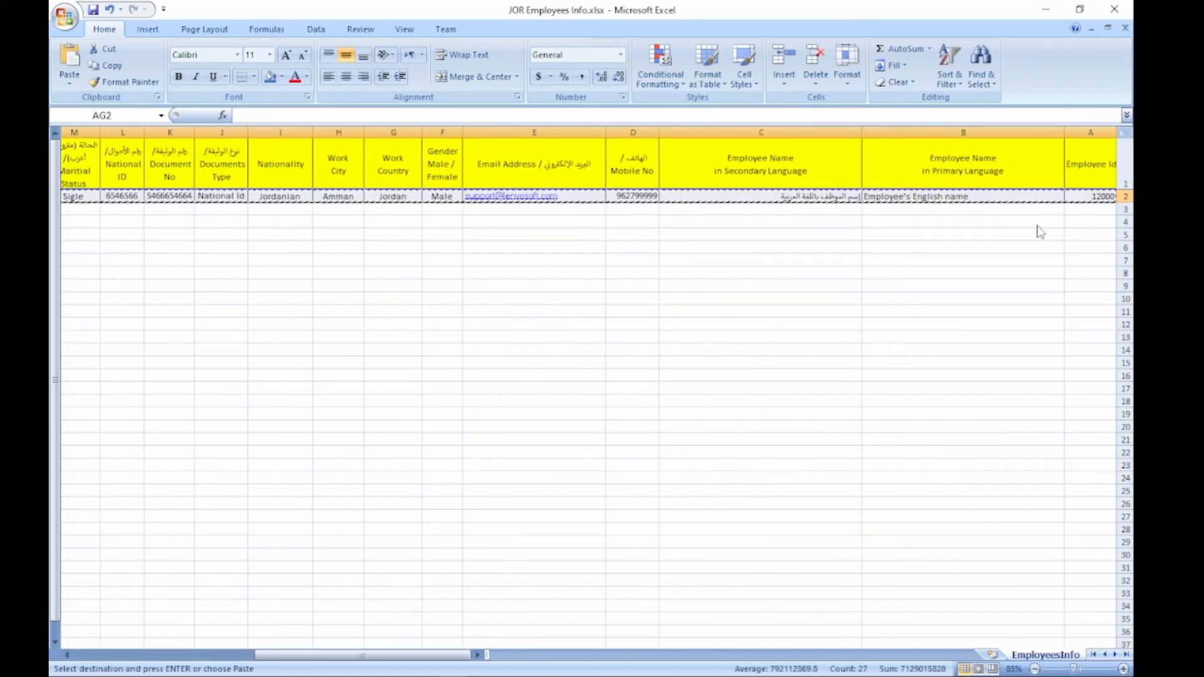
{"action": "left_click", "coordinate": [1087, 212]}
{"action": "key", "text": "ctrl+v"}
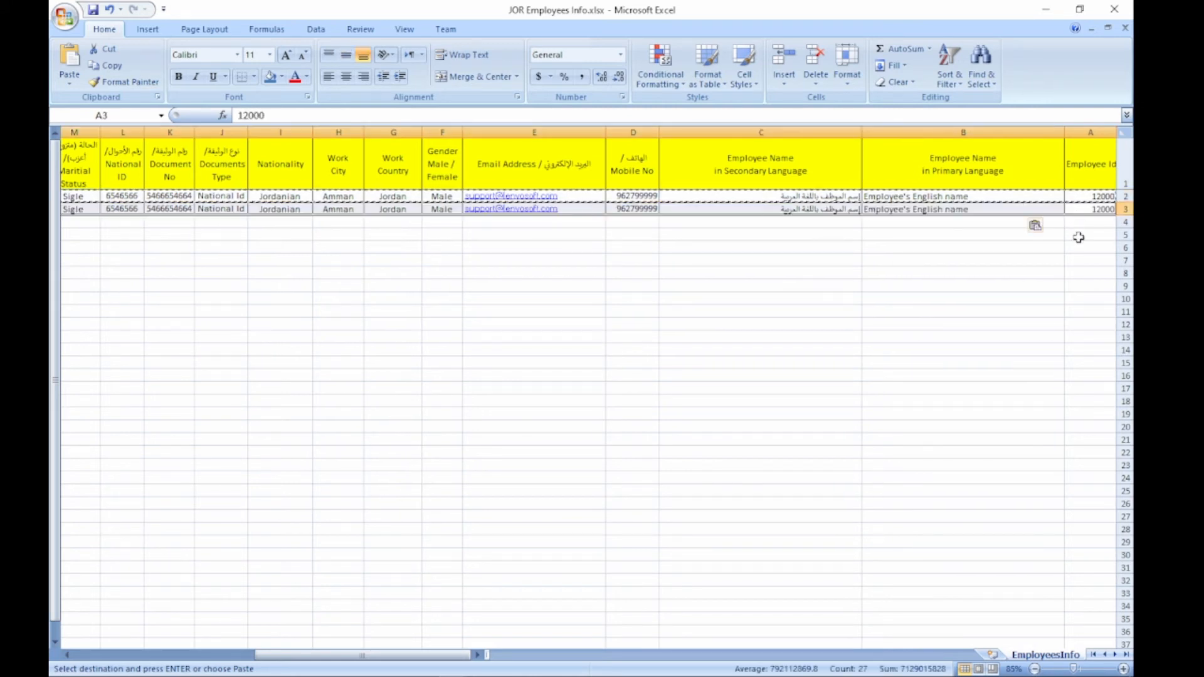
Step: Change the copied Employee Id to 12001
{"action": "left_click", "coordinate": [1088, 209]}
{"action": "key", "text": "F2"}
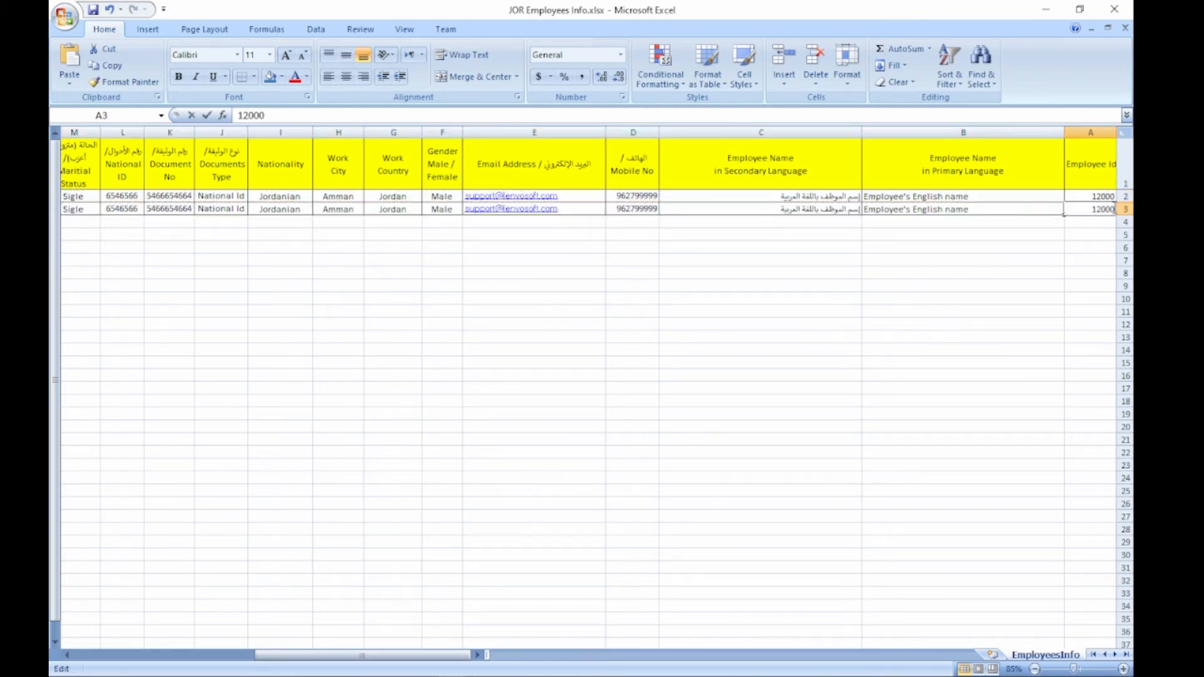
{"action": "key", "text": "BackSpace"}
{"action": "type", "text": "1"}
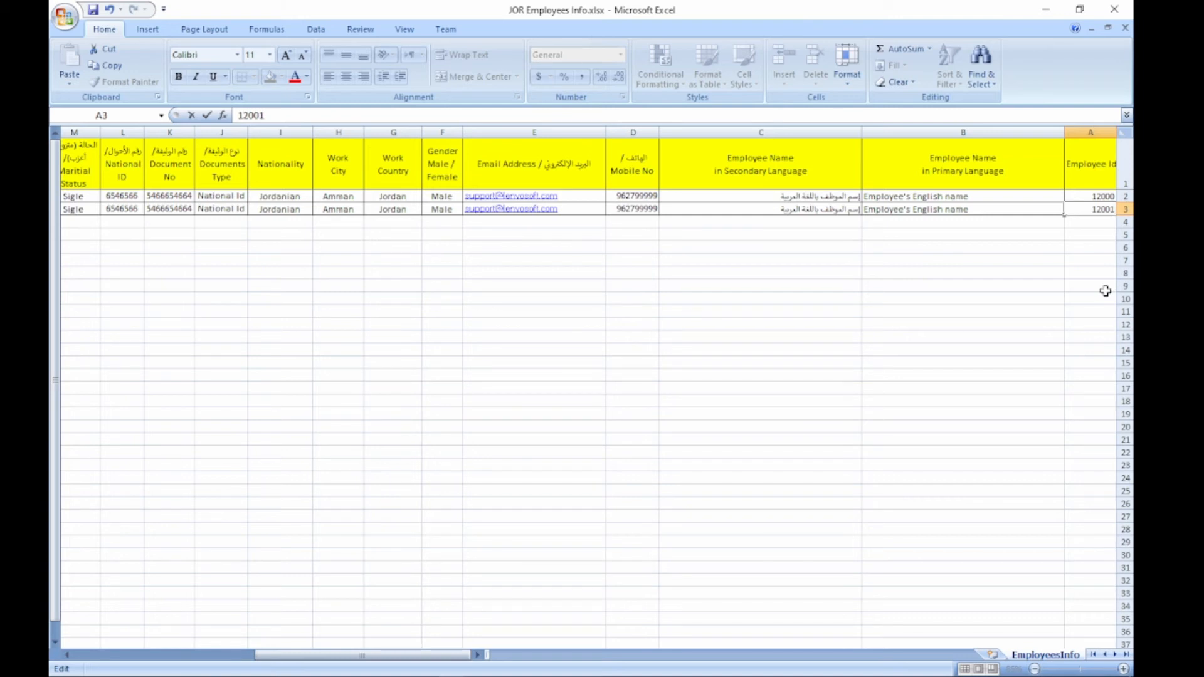
{"action": "key", "text": "Left"}
{"action": "key", "text": "Left"}
Step: Append 2 to the second employee's English and Arabic names
{"action": "double_click", "coordinate": [1005, 209]}
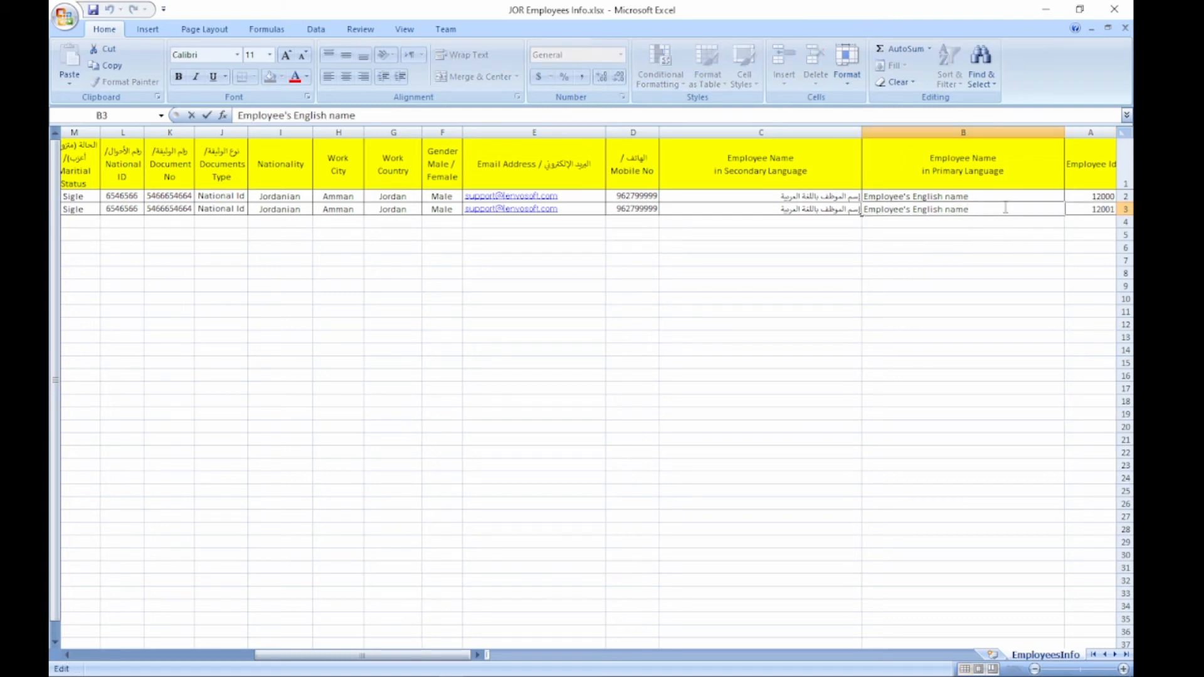
{"action": "type", "text": "2"}
{"action": "left_click", "coordinate": [809, 214]}
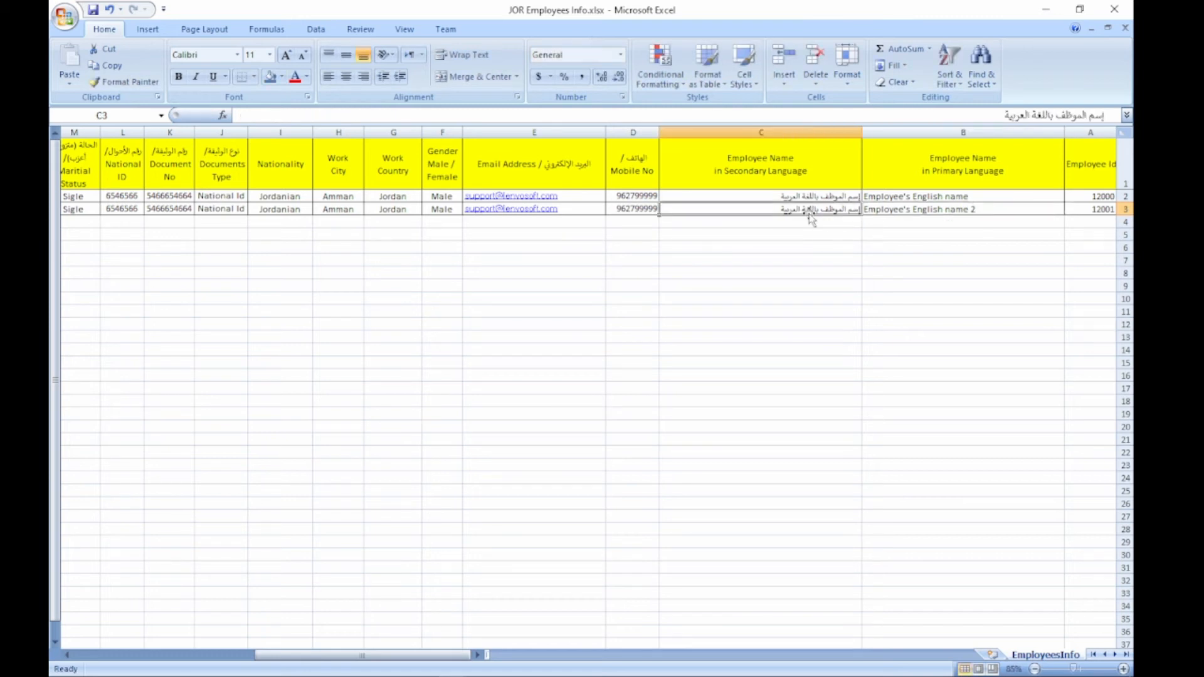
{"action": "double_click", "coordinate": [807, 210]}
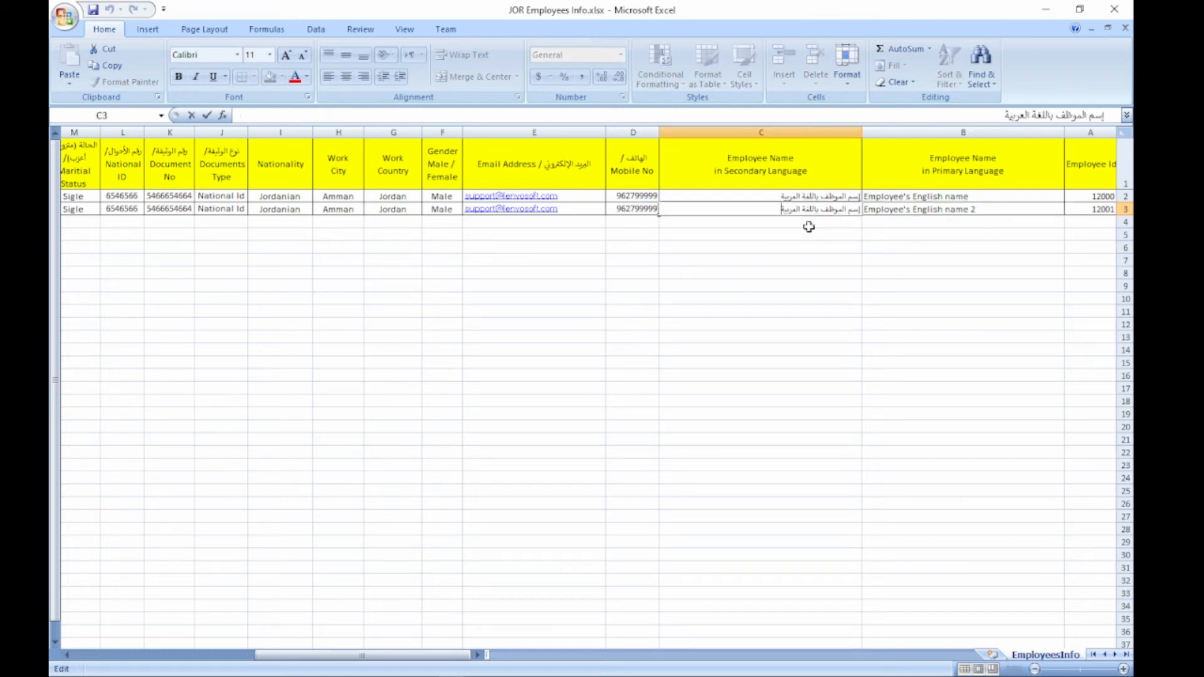
{"action": "type", "text": "2"}
{"action": "left_click", "coordinate": [851, 291]}
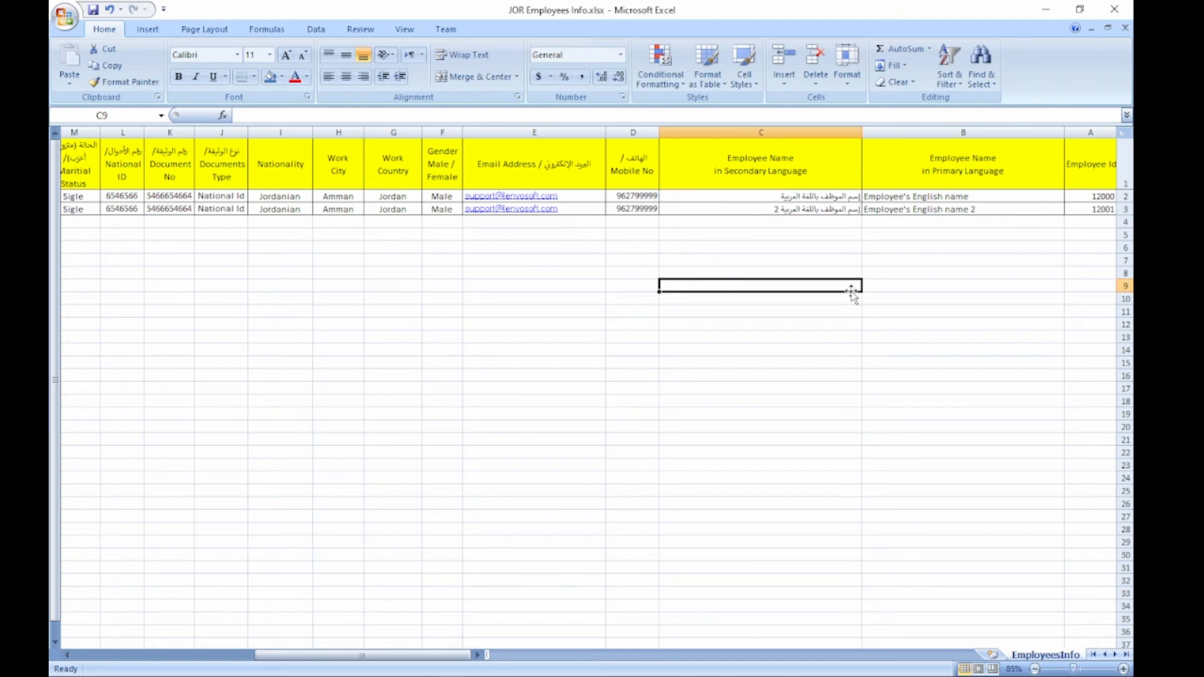
{"action": "left_click", "coordinate": [906, 234]}
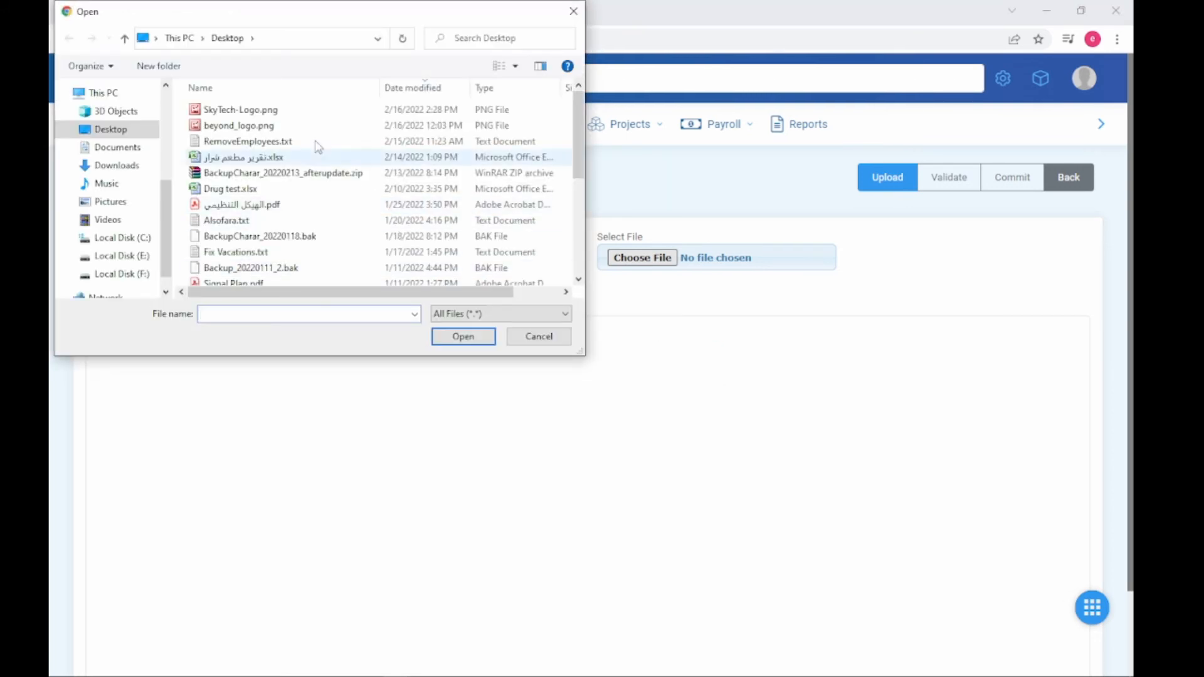
Step: Choose JOR Employees Info.xlsx from Downloads and upload it
{"action": "left_click", "coordinate": [111, 167]}
{"action": "double_click", "coordinate": [245, 124]}
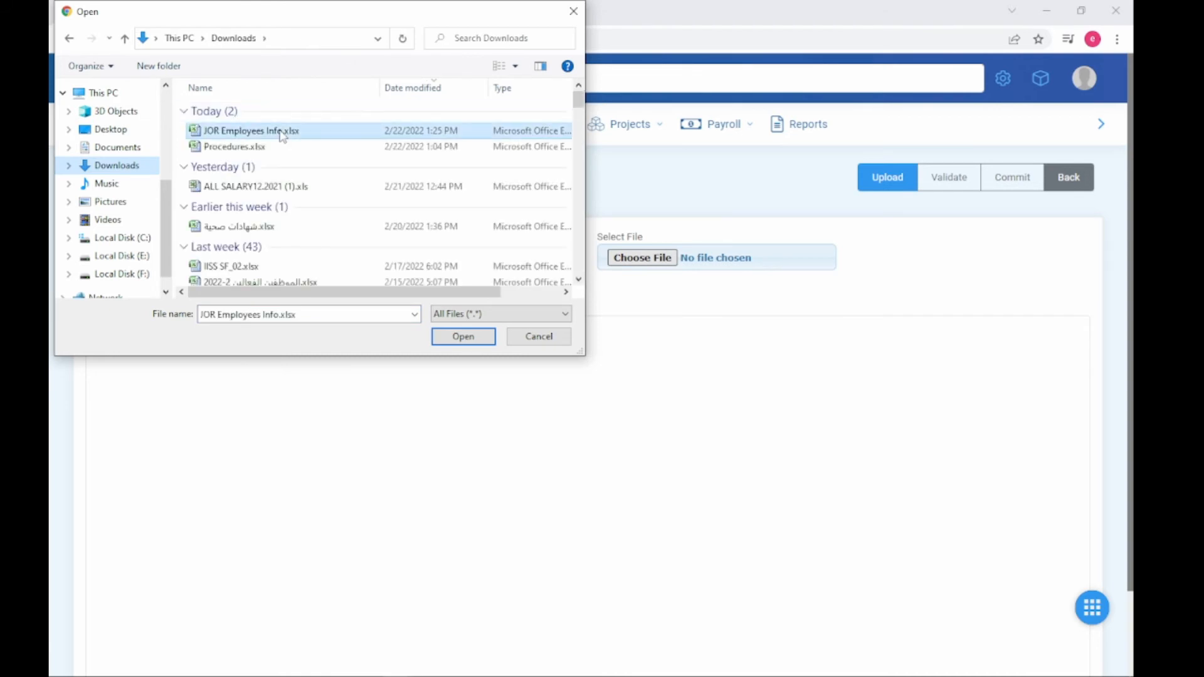
{"action": "left_click", "coordinate": [909, 183]}
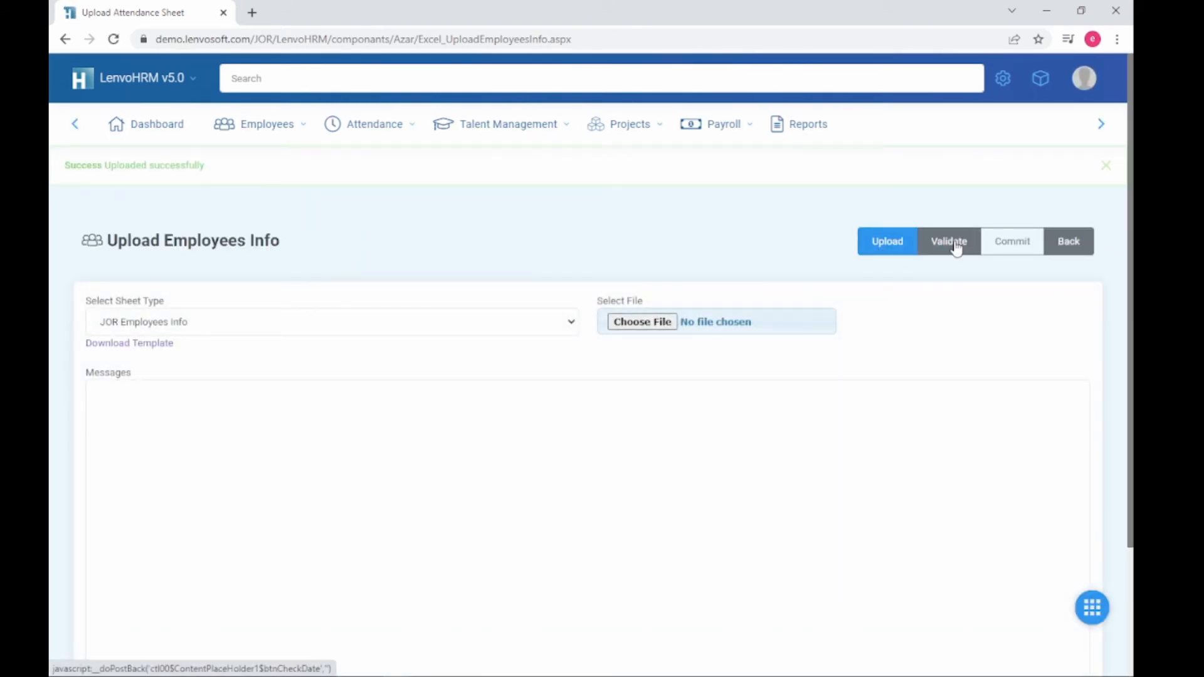
Step: Validate the sheet, review the line 2 and 3 warnings that Maritual Status defaults to Single, then commit
{"action": "left_click", "coordinate": [954, 244]}
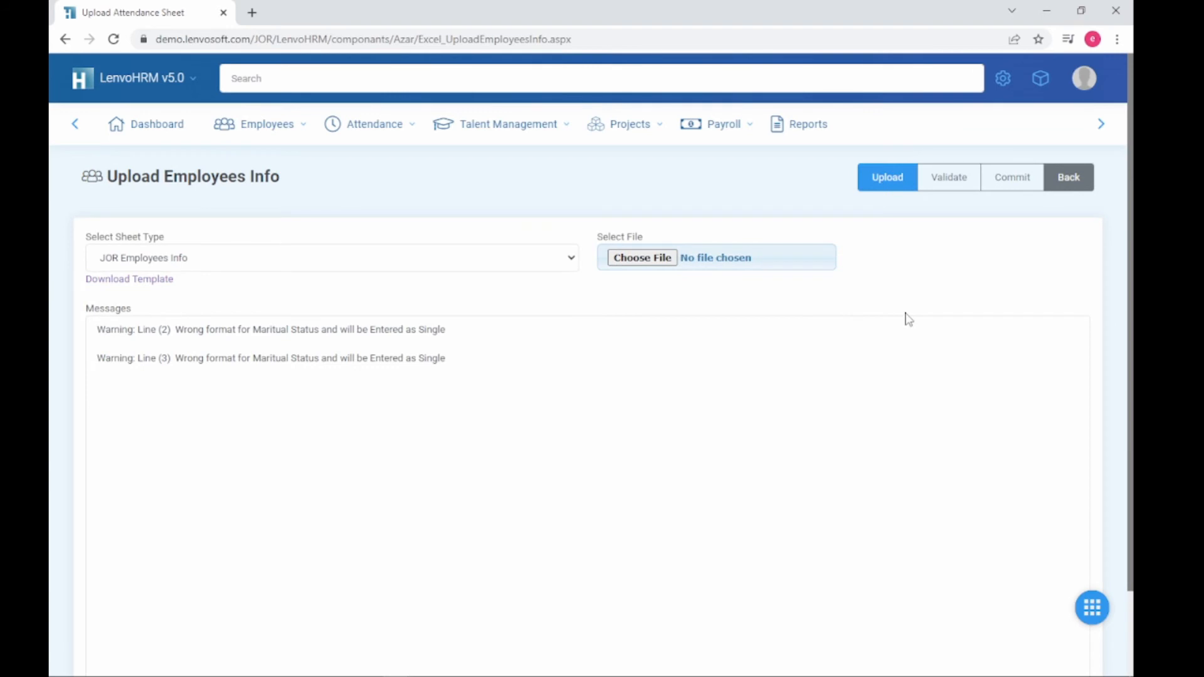
{"action": "left_click", "coordinate": [287, 333]}
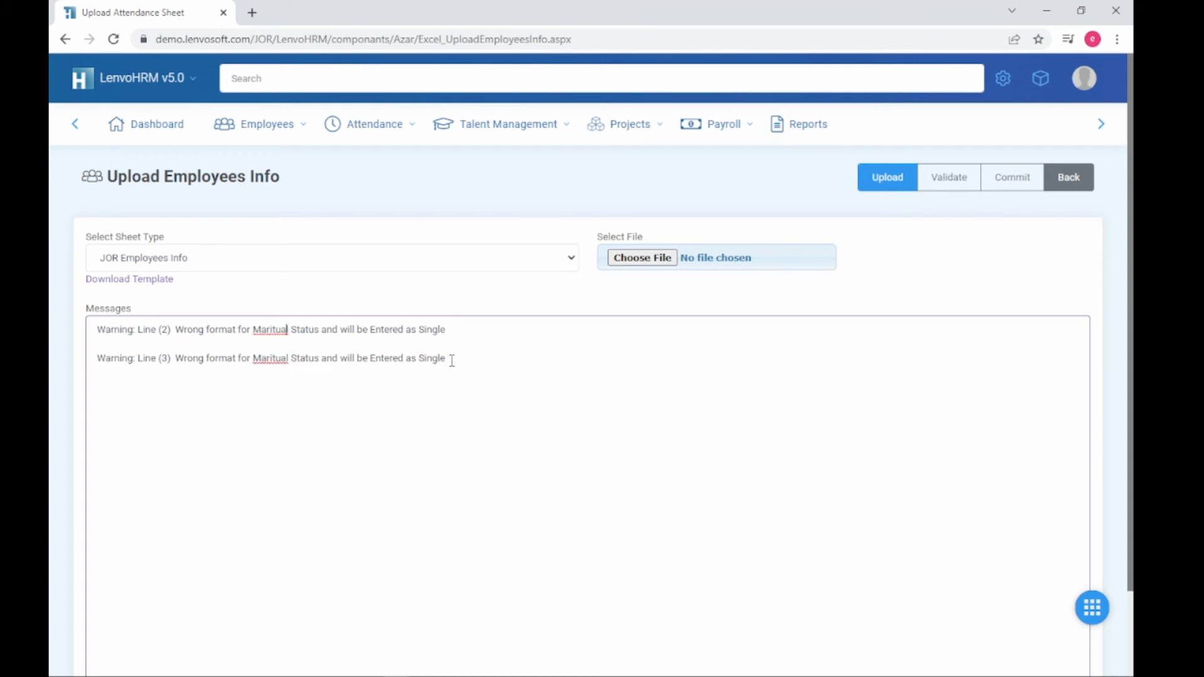
{"action": "left_click_drag", "start_coordinate": [451, 360], "coordinate": [97, 333]}
{"action": "left_click", "coordinate": [304, 343]}
{"action": "left_click_drag", "start_coordinate": [502, 340], "coordinate": [537, 436]}
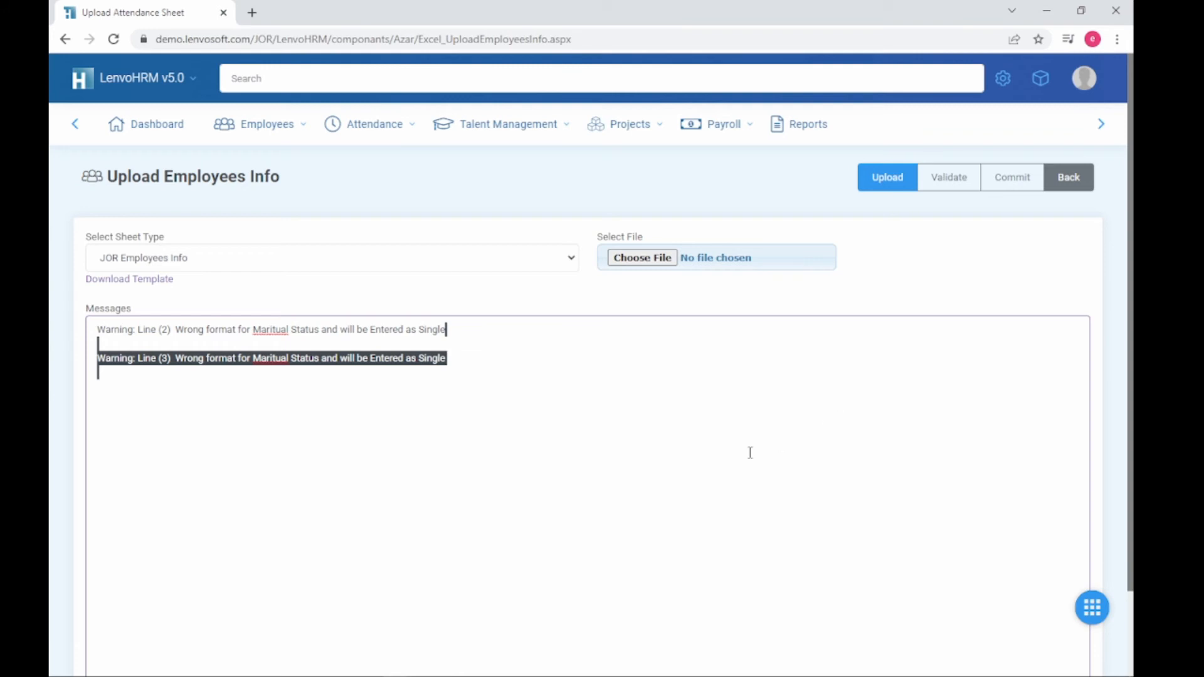
{"action": "left_click", "coordinate": [385, 386]}
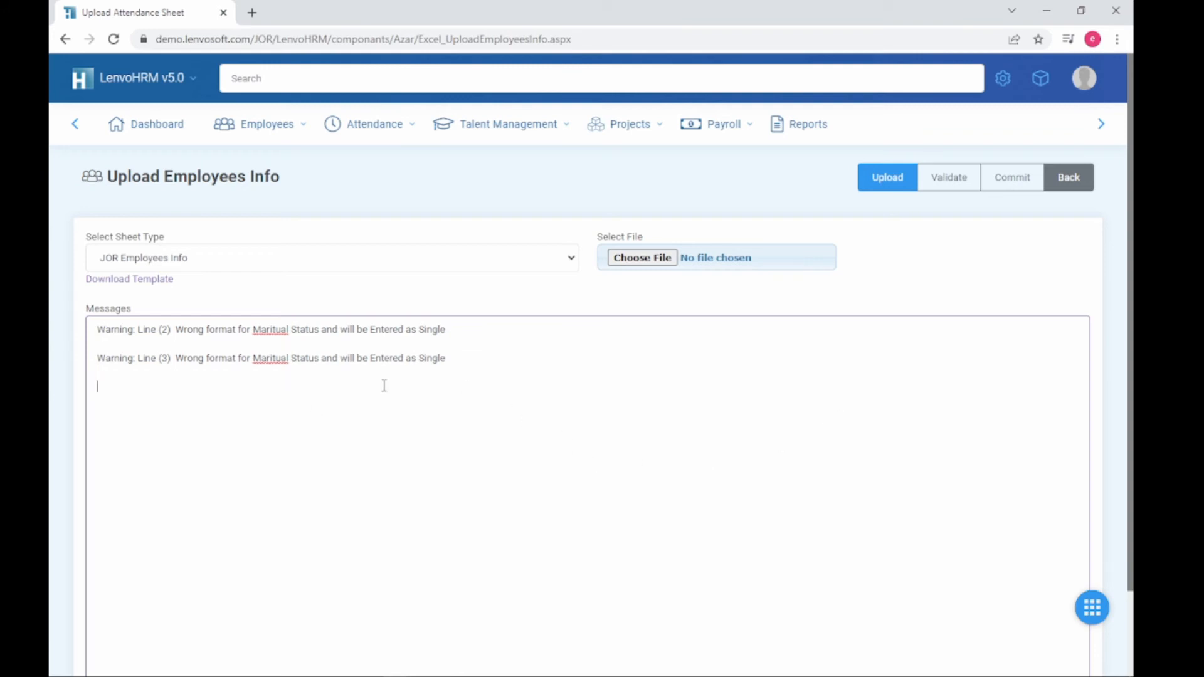
{"action": "left_click_drag", "start_coordinate": [503, 363], "coordinate": [368, 359]}
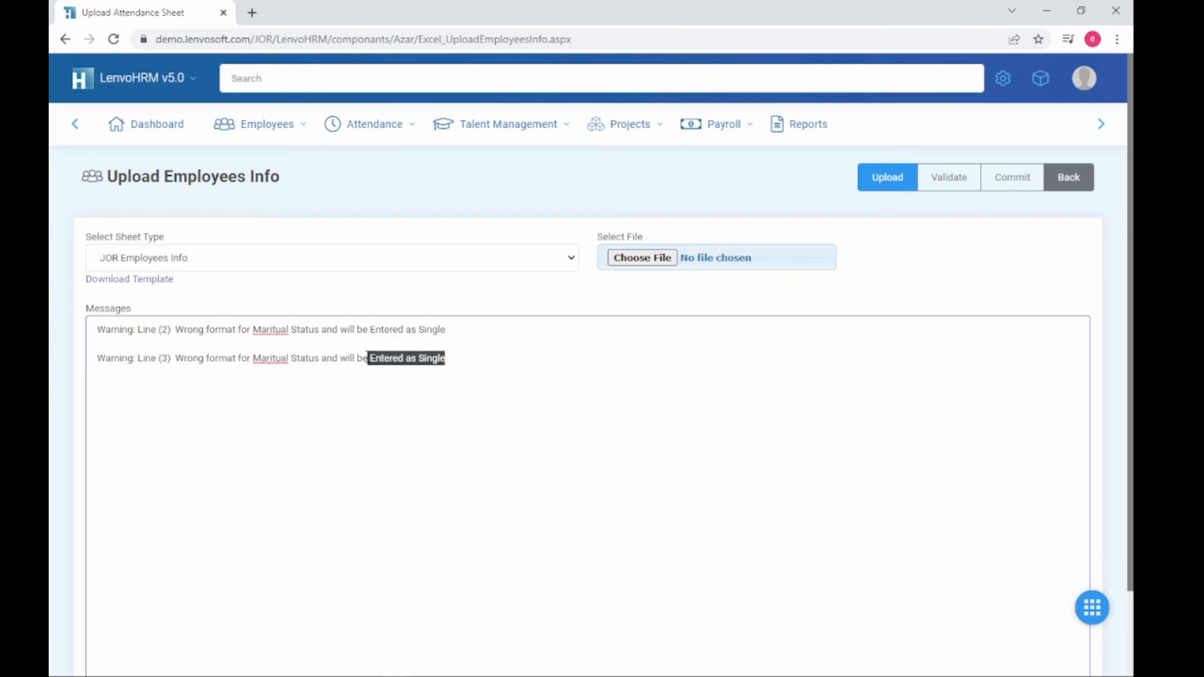
{"action": "left_click", "coordinate": [715, 394]}
{"action": "left_click", "coordinate": [1002, 181]}
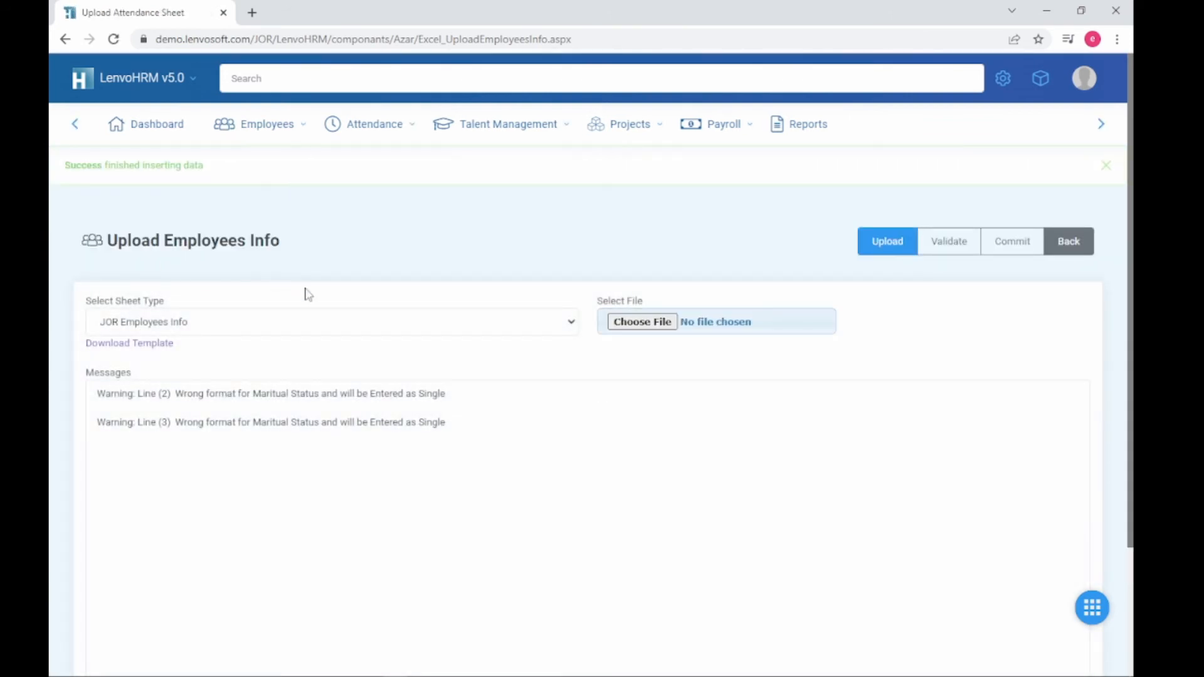
Step: Find employees 12000 and 12001 in the employee list and open employee 12000's record
{"action": "mouse_move", "coordinate": [280, 129]}
{"action": "left_click", "coordinate": [298, 215]}
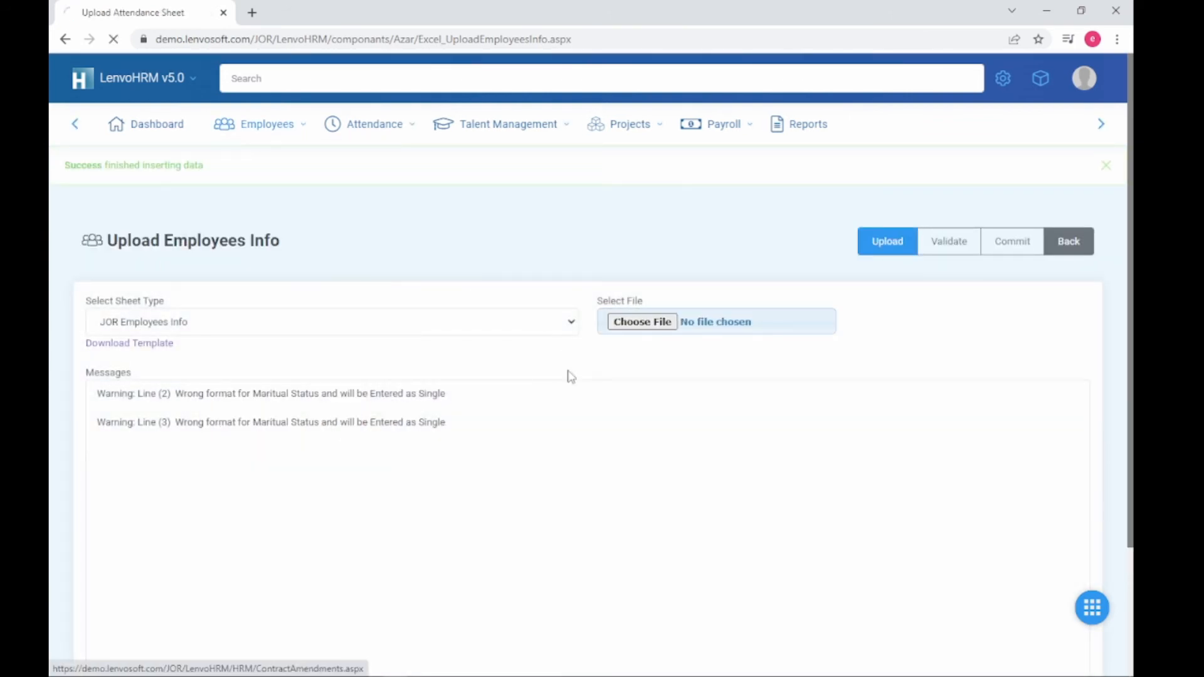
{"action": "scroll", "coordinate": [483, 398], "scroll_direction": "down", "scroll_amount": 4}
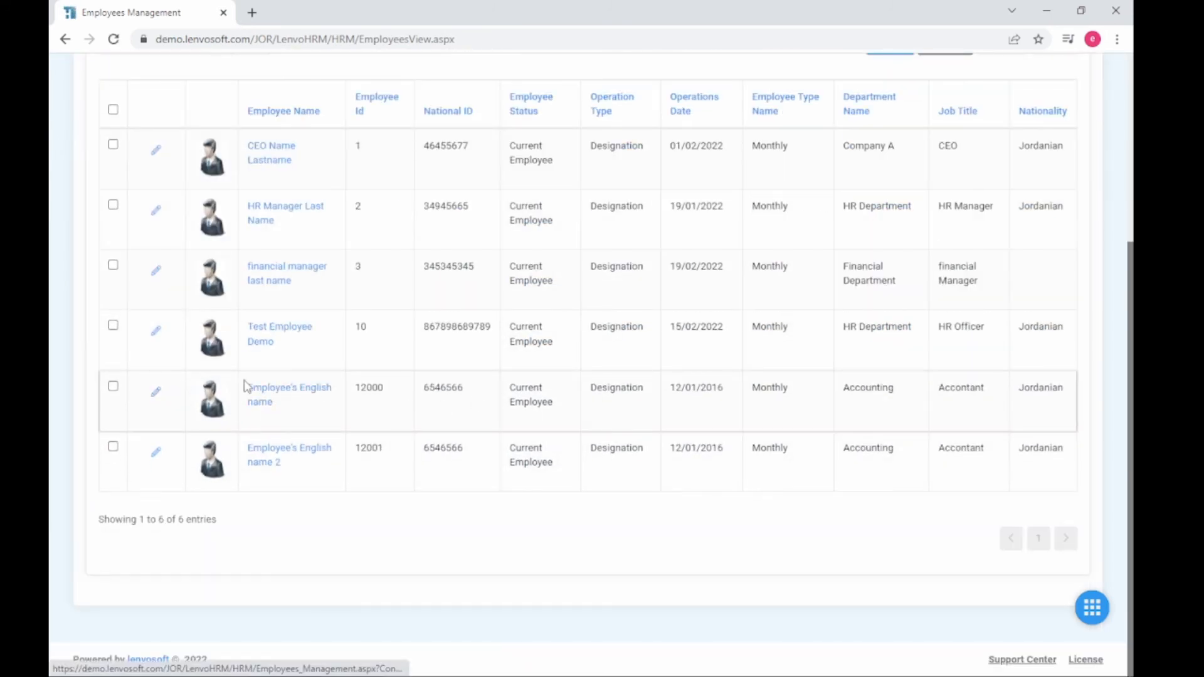
{"action": "left_click_drag", "start_coordinate": [244, 385], "coordinate": [1088, 471]}
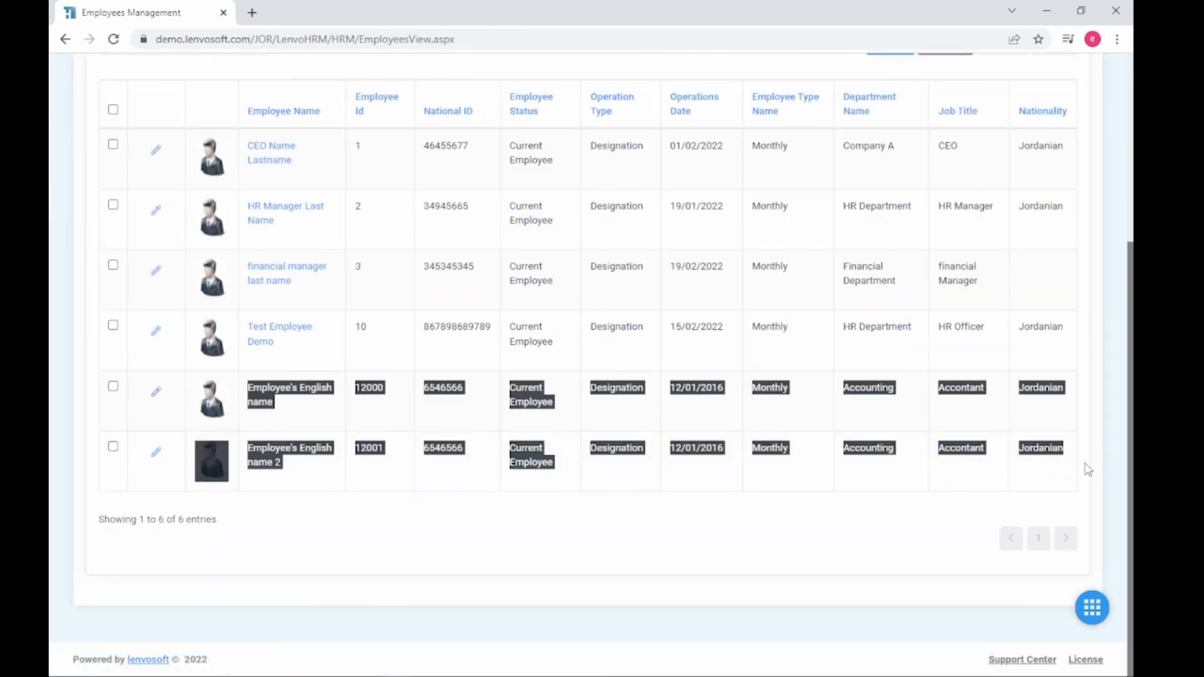
{"action": "left_click", "coordinate": [384, 521]}
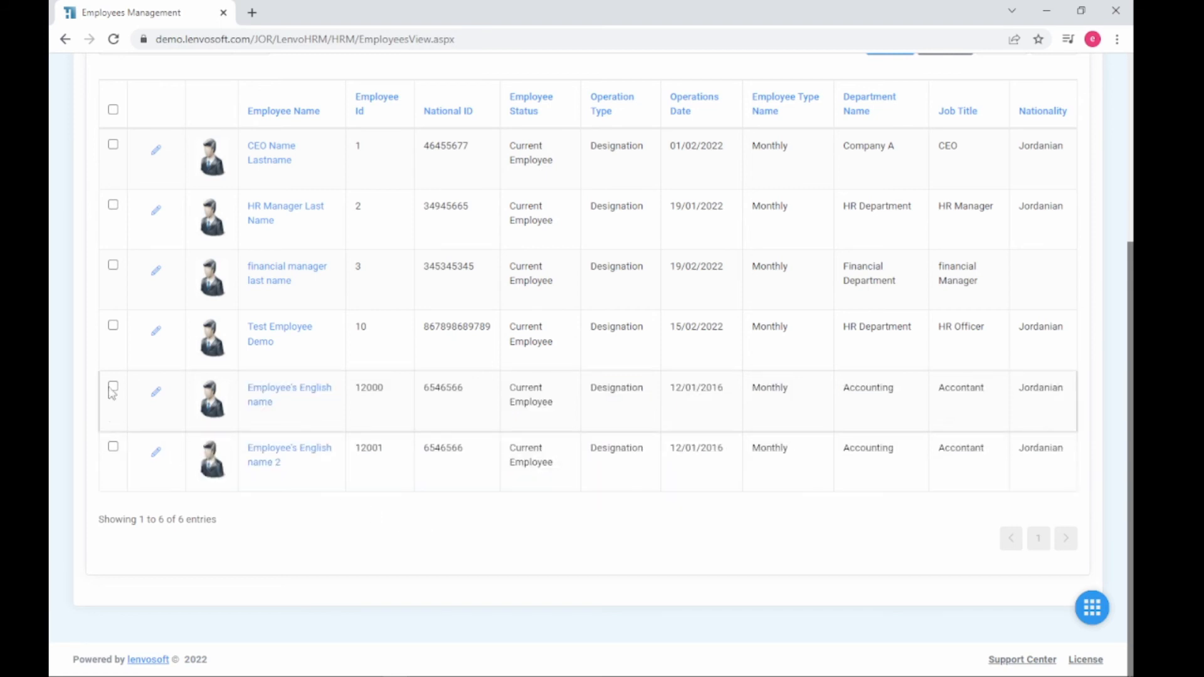
{"action": "left_click", "coordinate": [156, 392]}
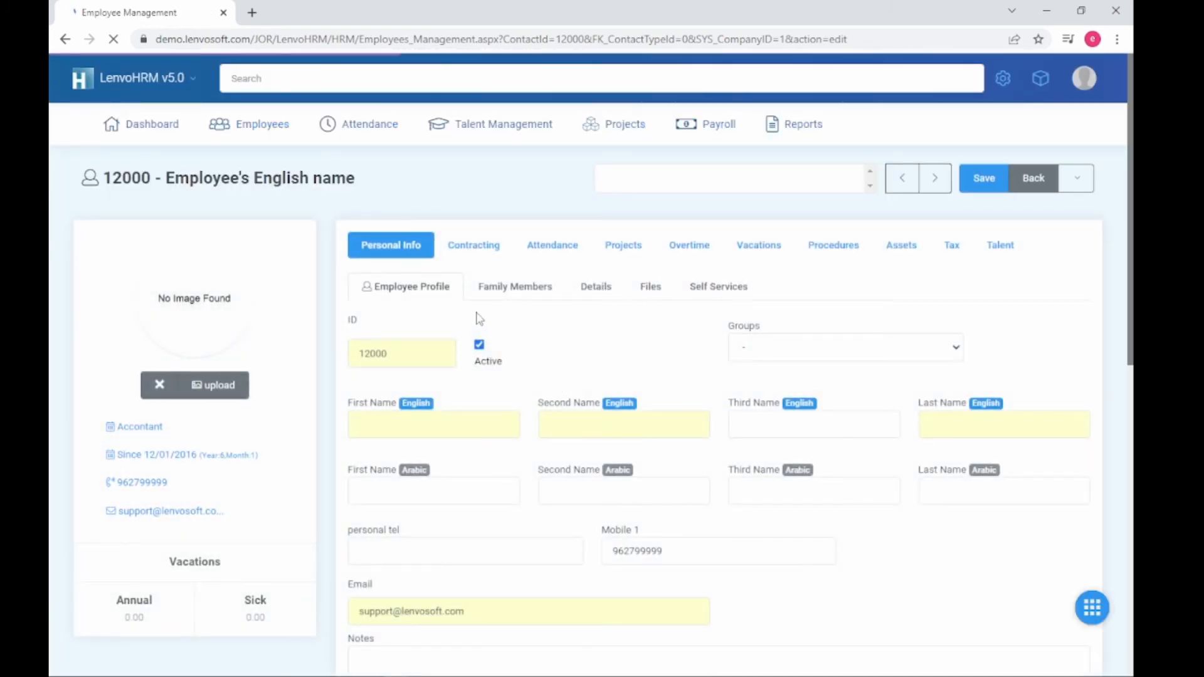
Step: Review employee 12000's personal info, family members and imported Monthly Accounting contract details
{"action": "left_click", "coordinate": [404, 251]}
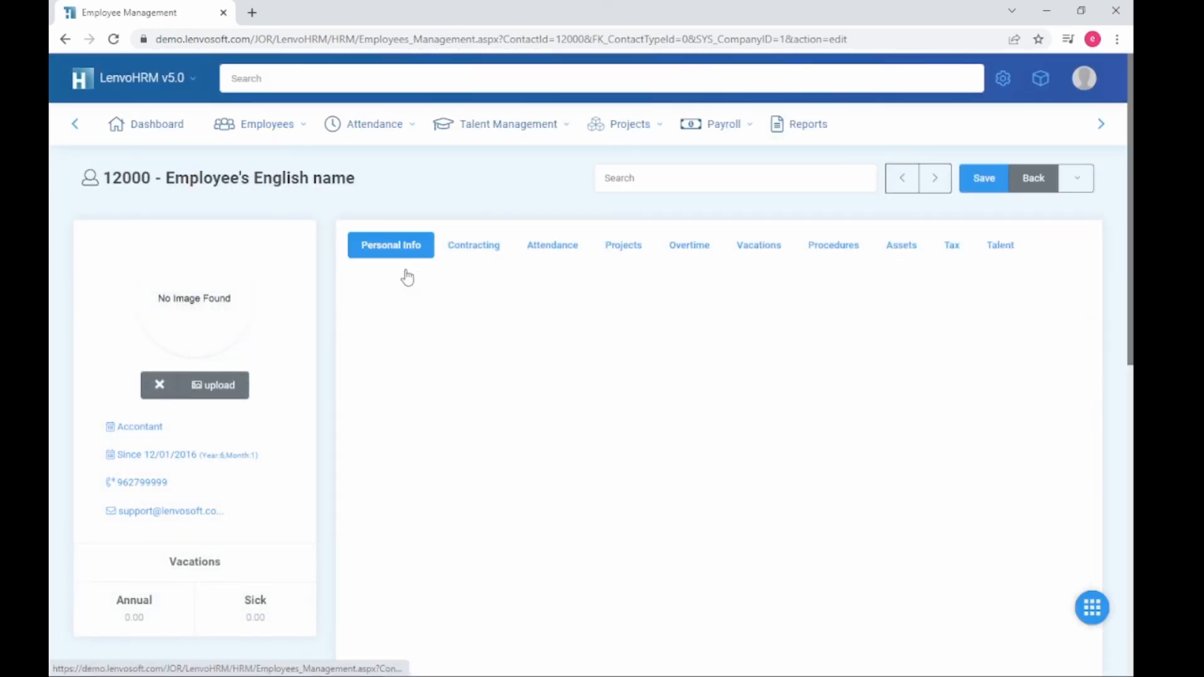
{"action": "scroll", "coordinate": [456, 458], "scroll_direction": "down", "scroll_amount": 1}
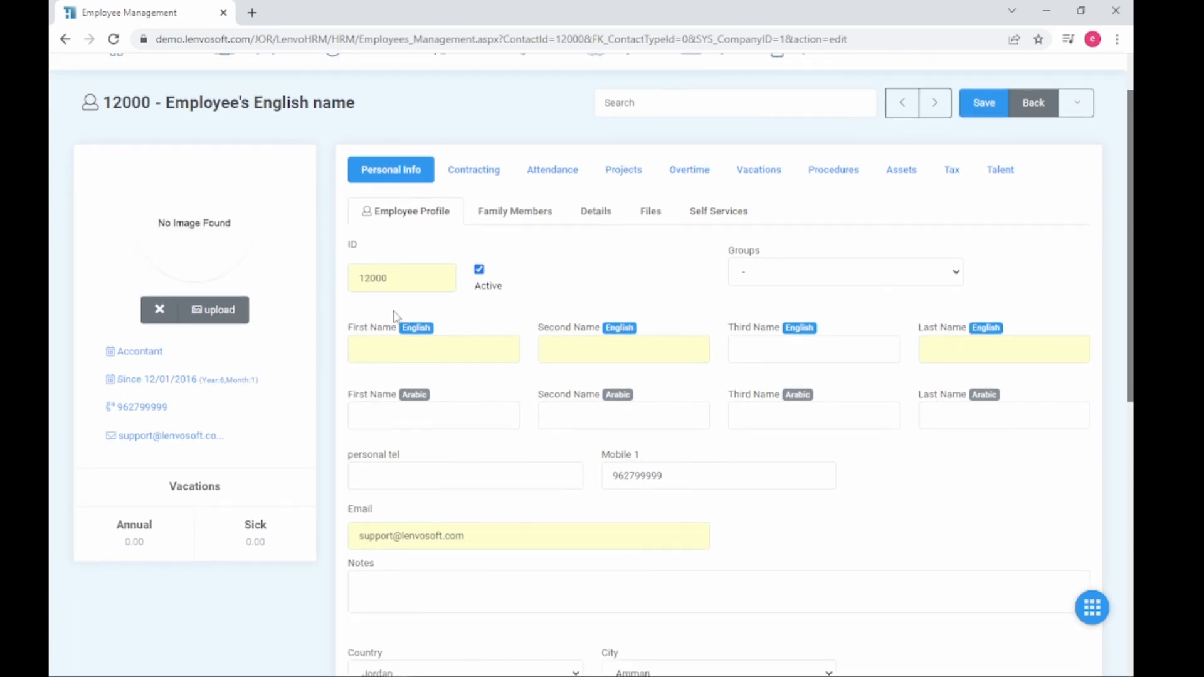
{"action": "scroll", "coordinate": [395, 315], "scroll_direction": "down", "scroll_amount": 9}
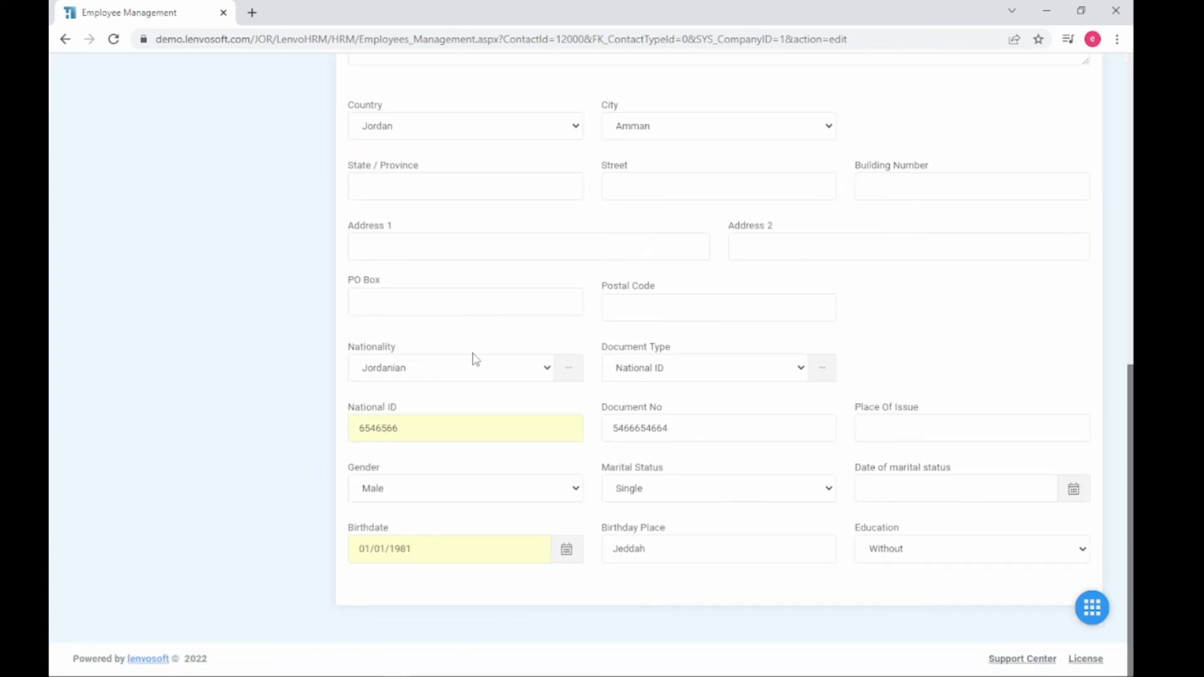
{"action": "scroll", "coordinate": [501, 358], "scroll_direction": "up", "scroll_amount": 9}
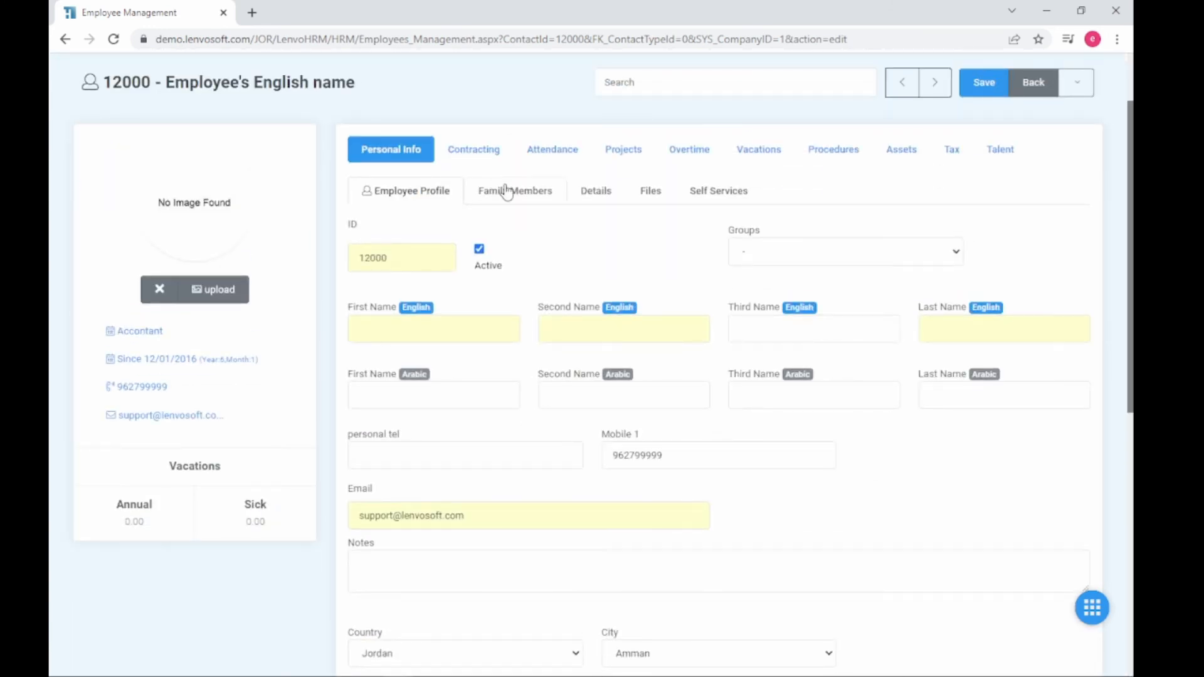
{"action": "left_click", "coordinate": [507, 191]}
{"action": "left_click", "coordinate": [474, 214]}
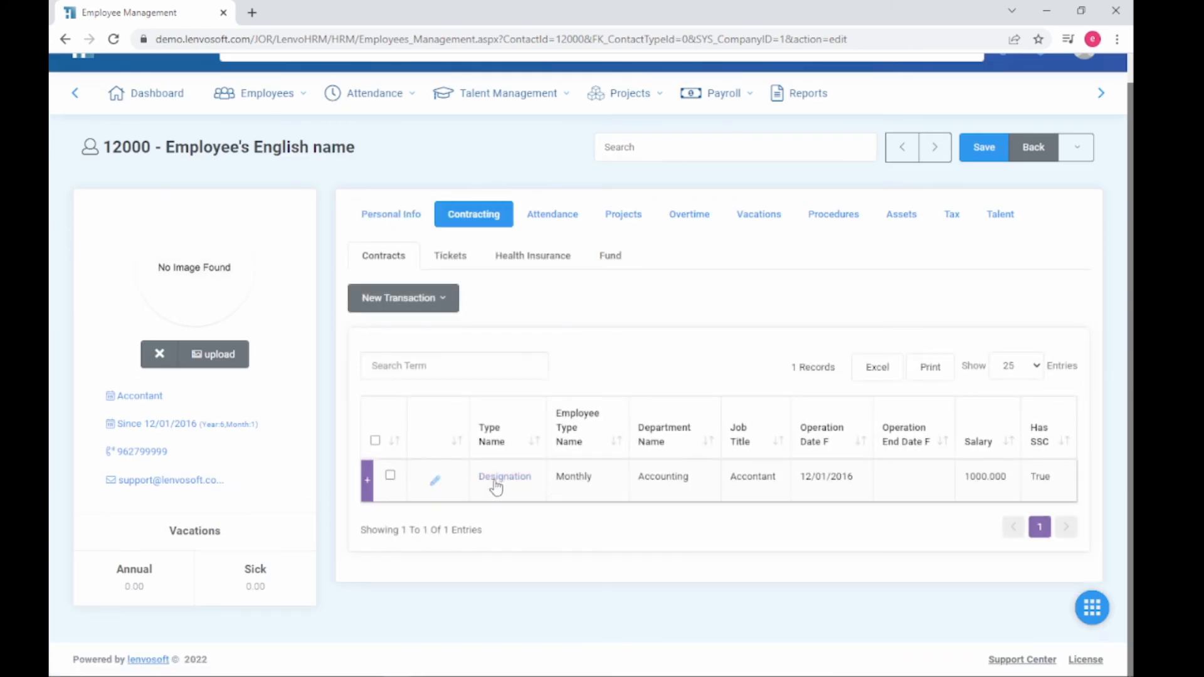
{"action": "left_click_drag", "start_coordinate": [1041, 478], "coordinate": [495, 481]}
{"action": "left_click", "coordinate": [768, 475]}
{"action": "left_click_drag", "start_coordinate": [860, 480], "coordinate": [810, 477]}
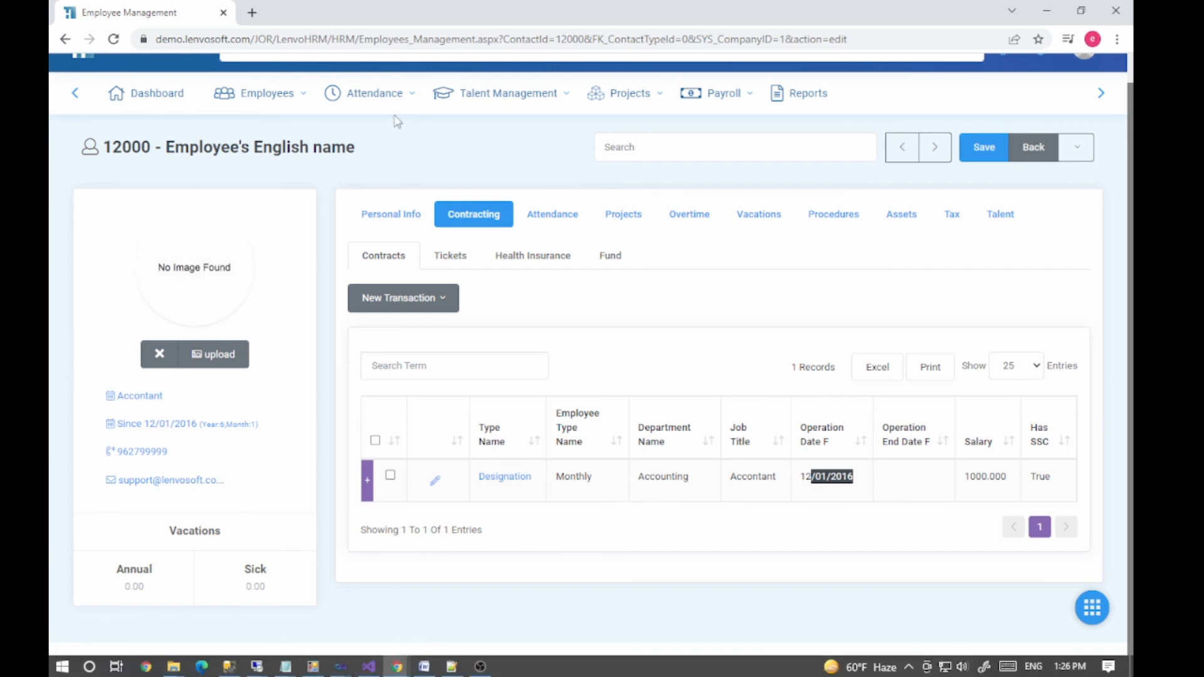
{"action": "scroll", "coordinate": [941, 88], "scroll_direction": "up", "scroll_amount": 1}
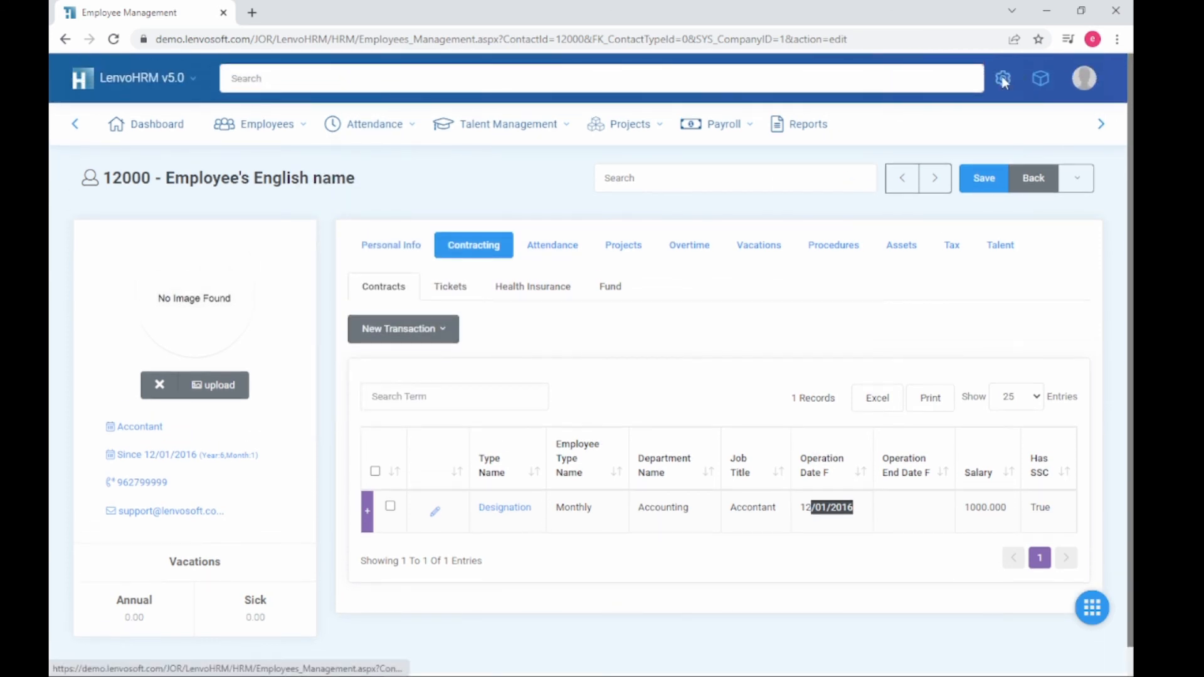
Step: Glance at the system settings panel, then return to the Upload Employees Info page
{"action": "left_click", "coordinate": [1003, 83]}
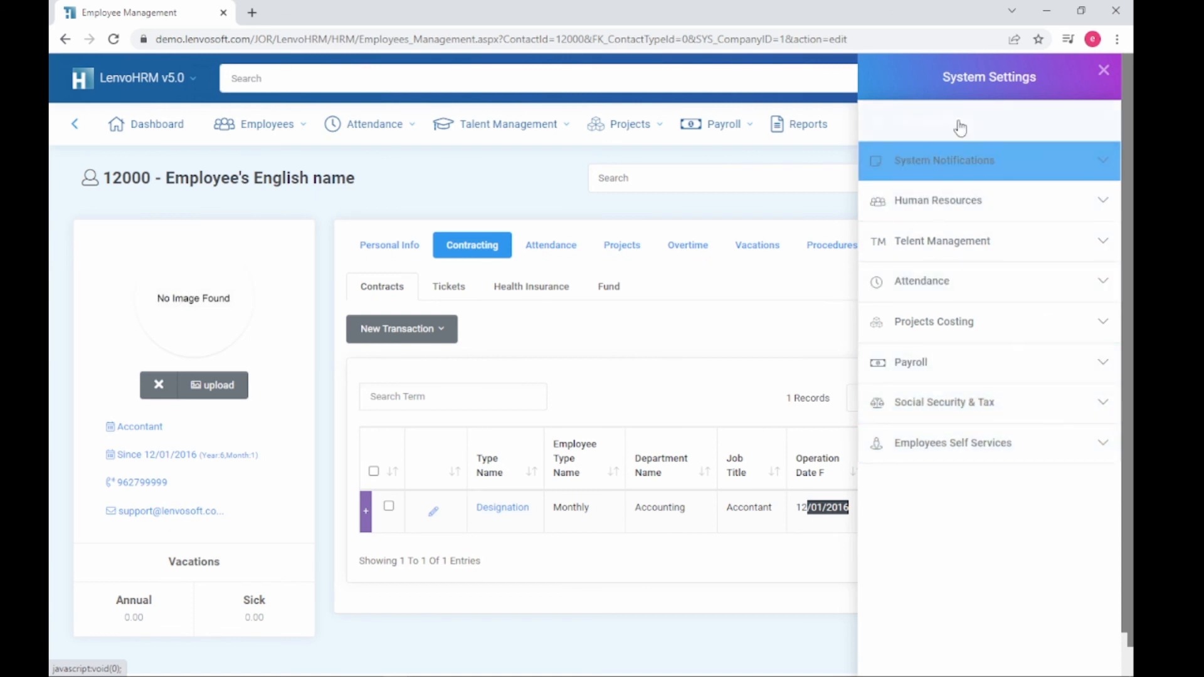
{"action": "left_click", "coordinate": [784, 165]}
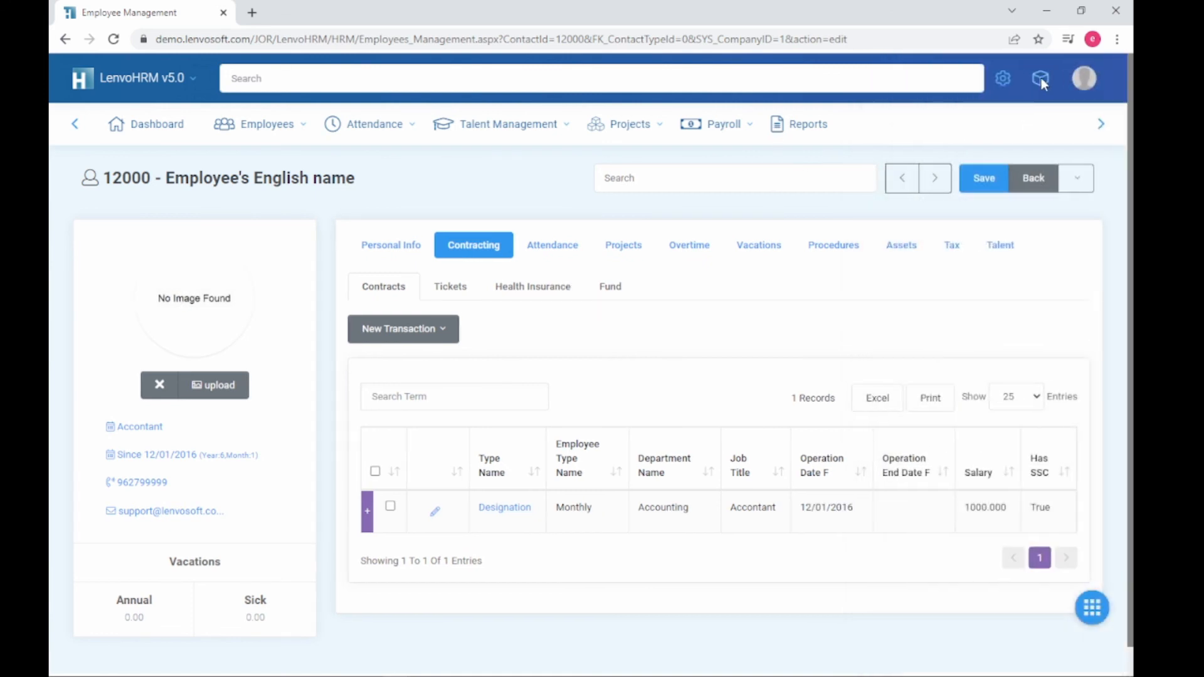
{"action": "left_click", "coordinate": [1041, 78]}
{"action": "left_click", "coordinate": [979, 212]}
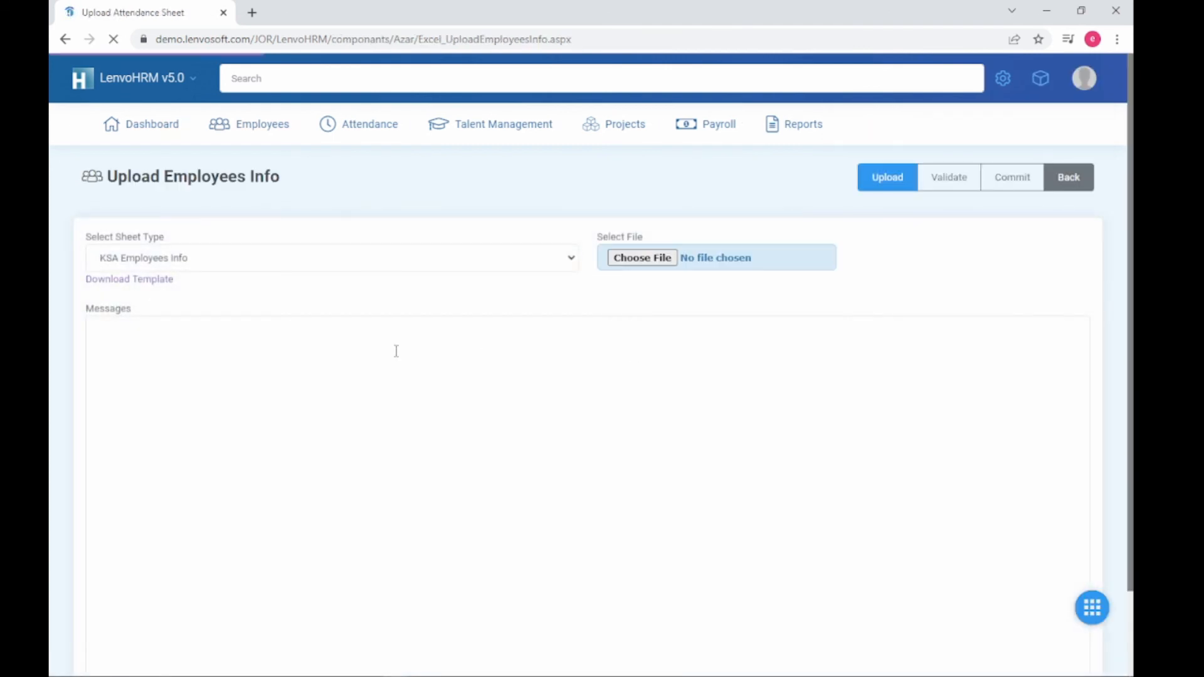
Step: Upload JOR Employees Info.xlsx again with sheet type JOR Employees Info
{"action": "left_click", "coordinate": [284, 264]}
{"action": "left_click", "coordinate": [273, 295]}
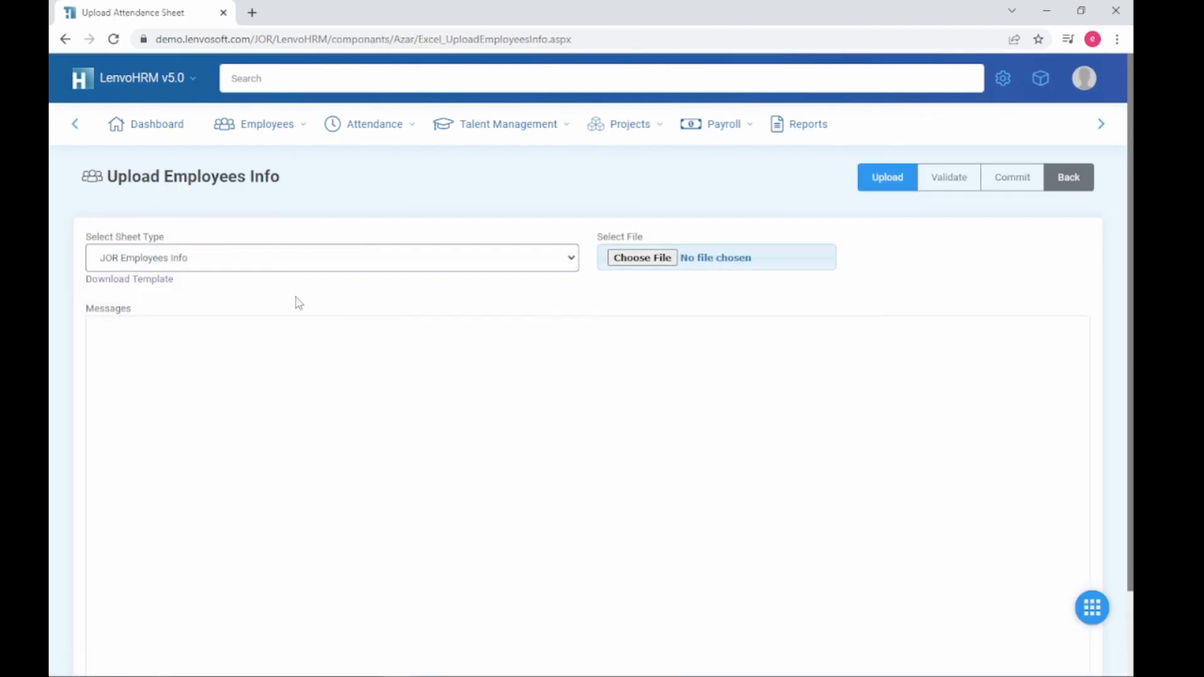
{"action": "left_click", "coordinate": [655, 262]}
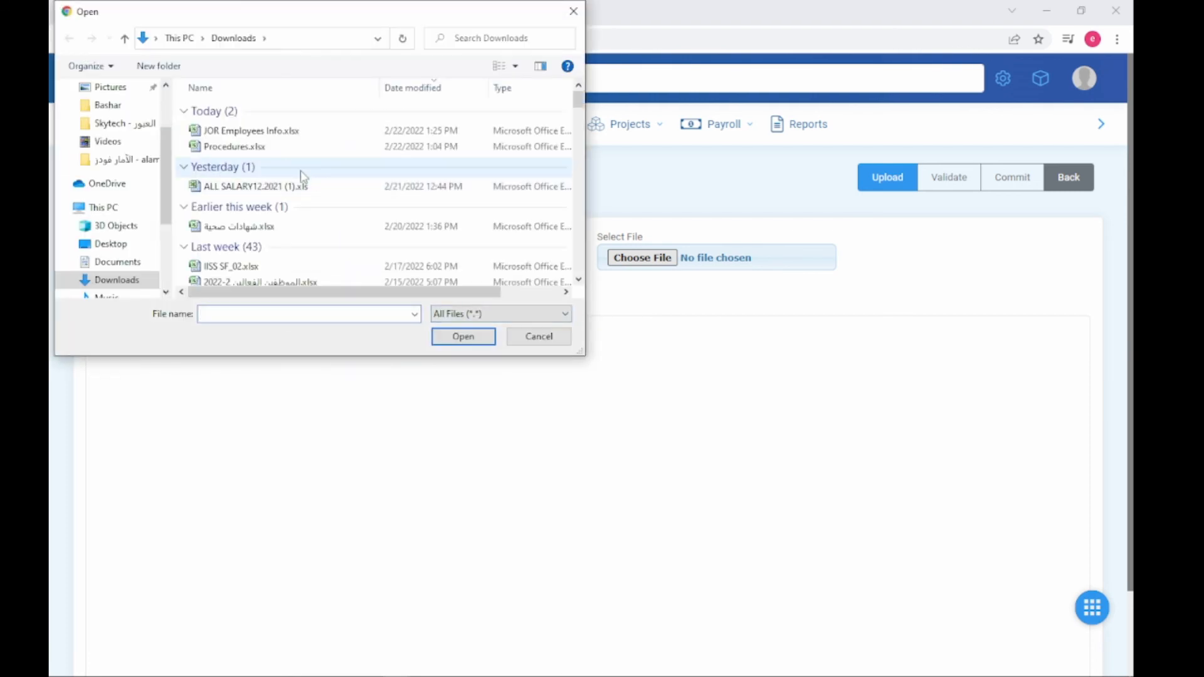
{"action": "left_click", "coordinate": [274, 135]}
{"action": "left_click", "coordinate": [463, 336]}
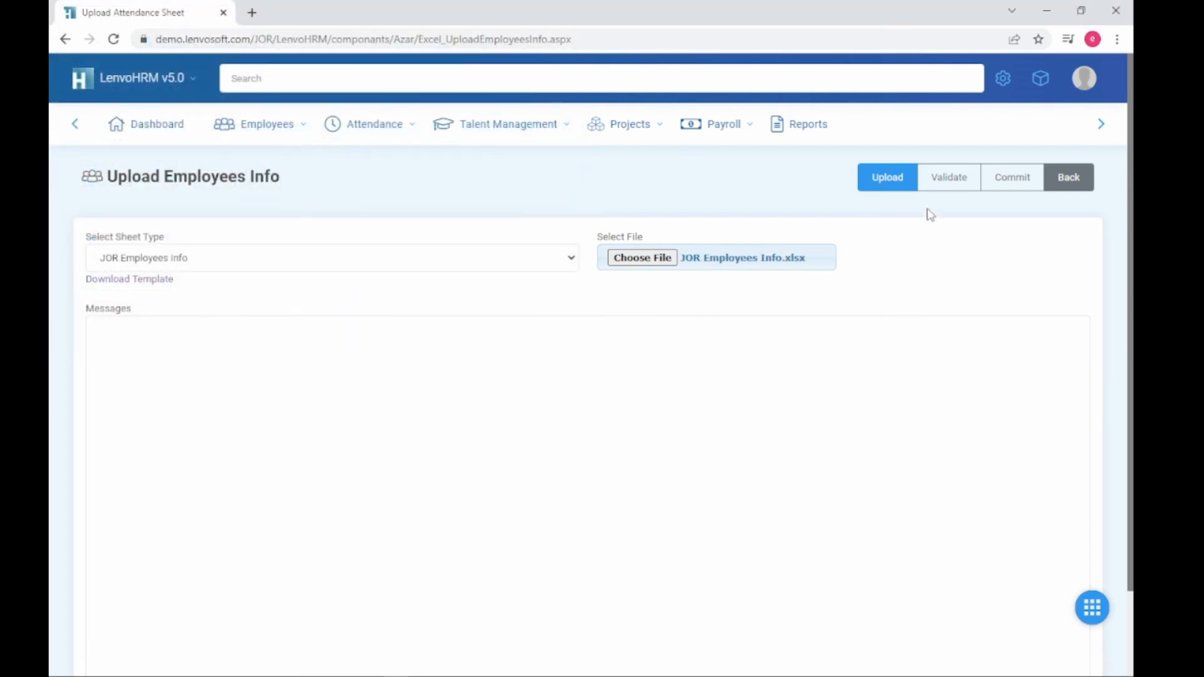
{"action": "left_click", "coordinate": [887, 178]}
Step: Validate the sheet and review the errors that Employee Ids 12000 and 12001 already exist
{"action": "left_click", "coordinate": [942, 242]}
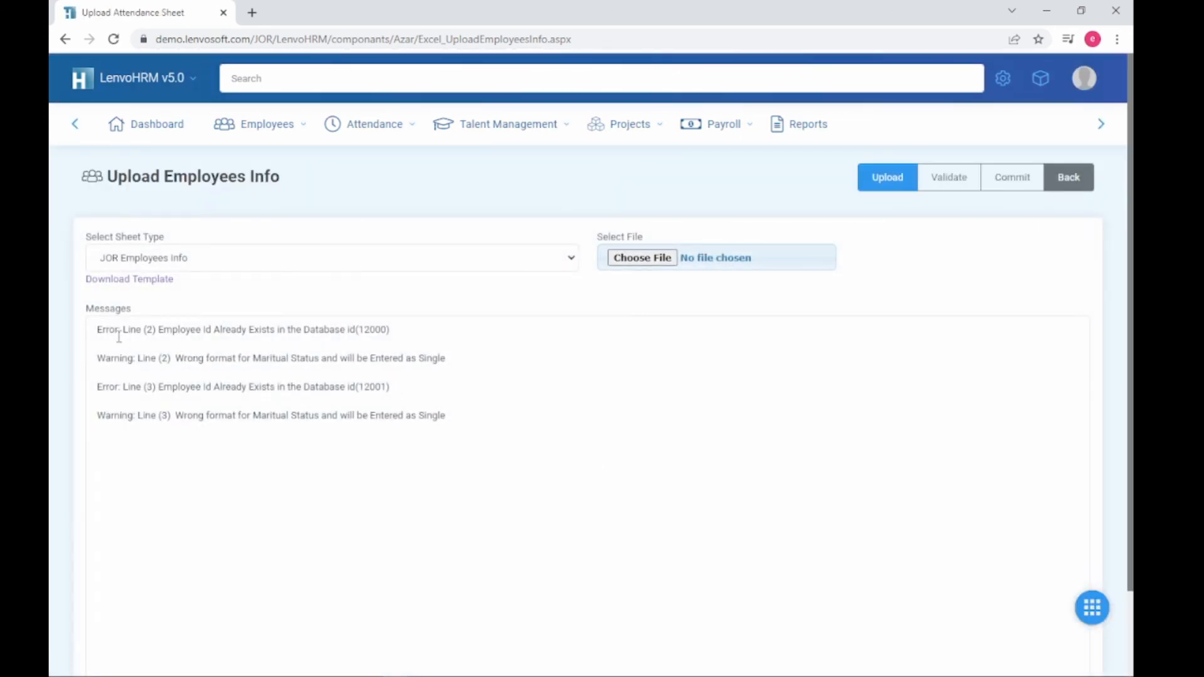
{"action": "left_click_drag", "start_coordinate": [115, 332], "coordinate": [254, 335]}
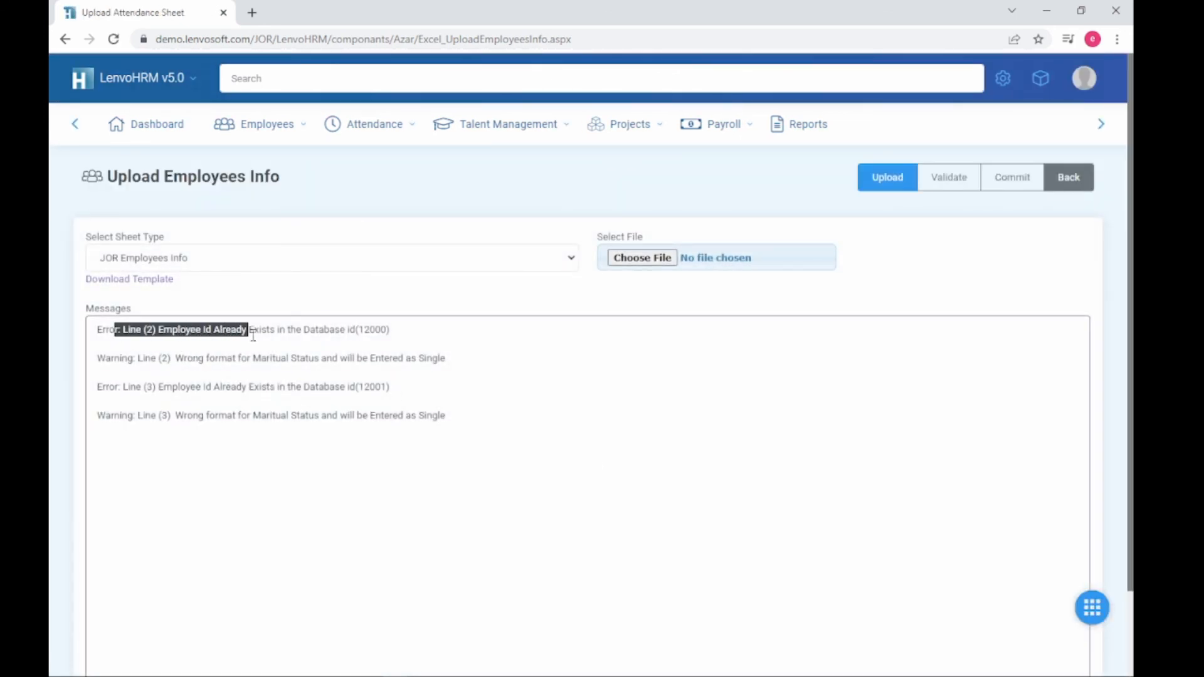
{"action": "left_click", "coordinate": [213, 334]}
{"action": "left_click_drag", "start_coordinate": [153, 331], "coordinate": [258, 339]}
{"action": "left_click_drag", "start_coordinate": [122, 330], "coordinate": [413, 328]}
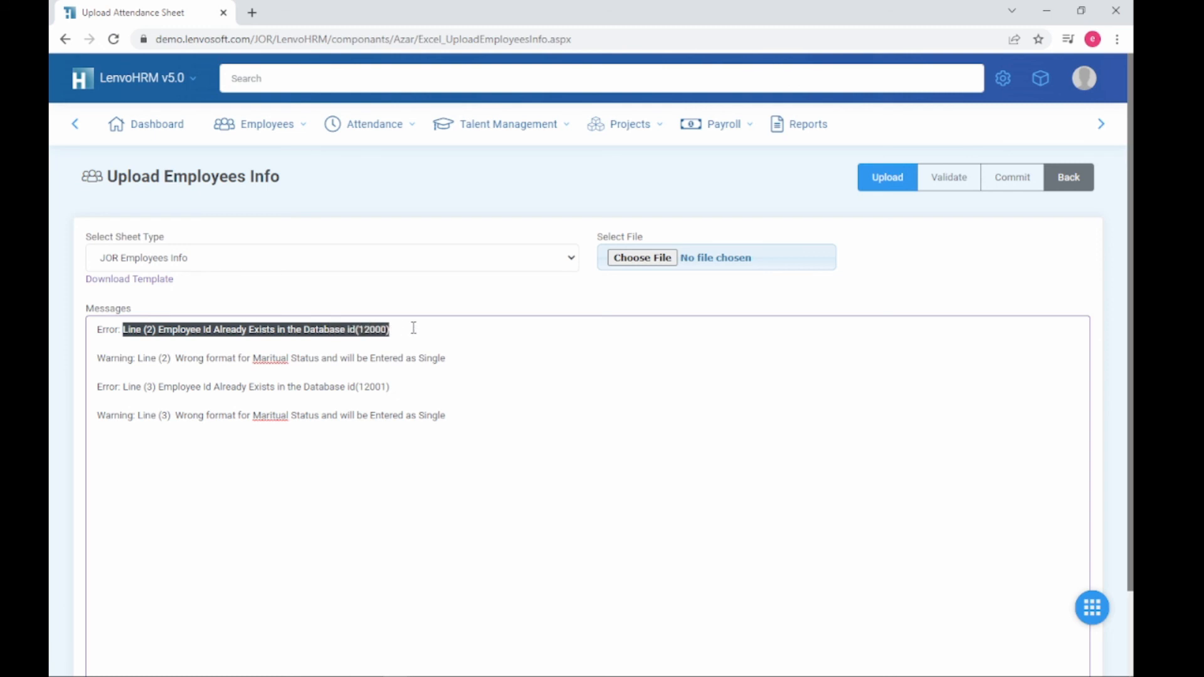
{"action": "left_click", "coordinate": [477, 360]}
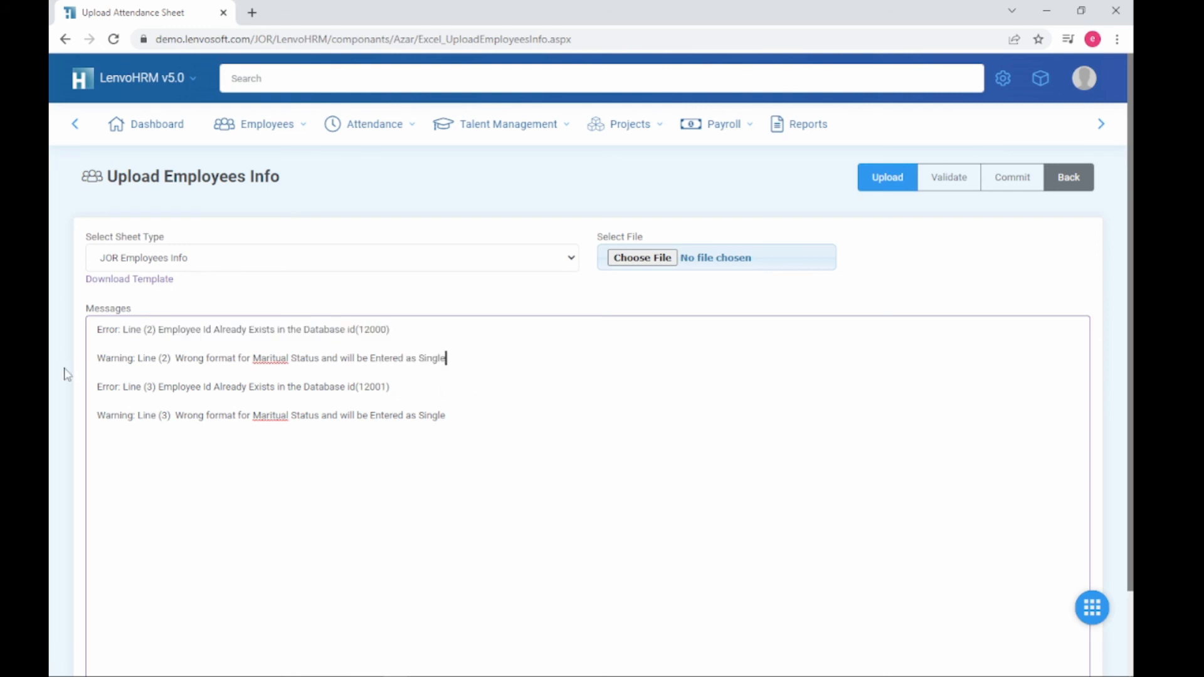
{"action": "left_click_drag", "start_coordinate": [183, 359], "coordinate": [93, 389]}
{"action": "left_click", "coordinate": [447, 387]}
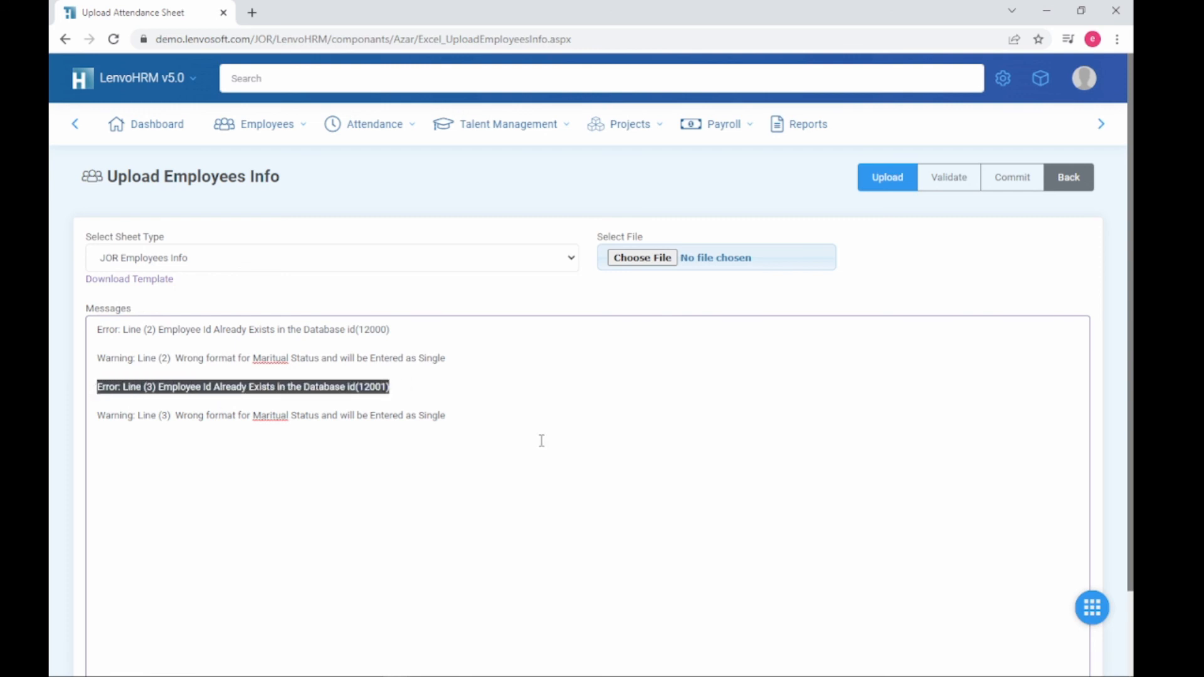
{"action": "left_click", "coordinate": [623, 401]}
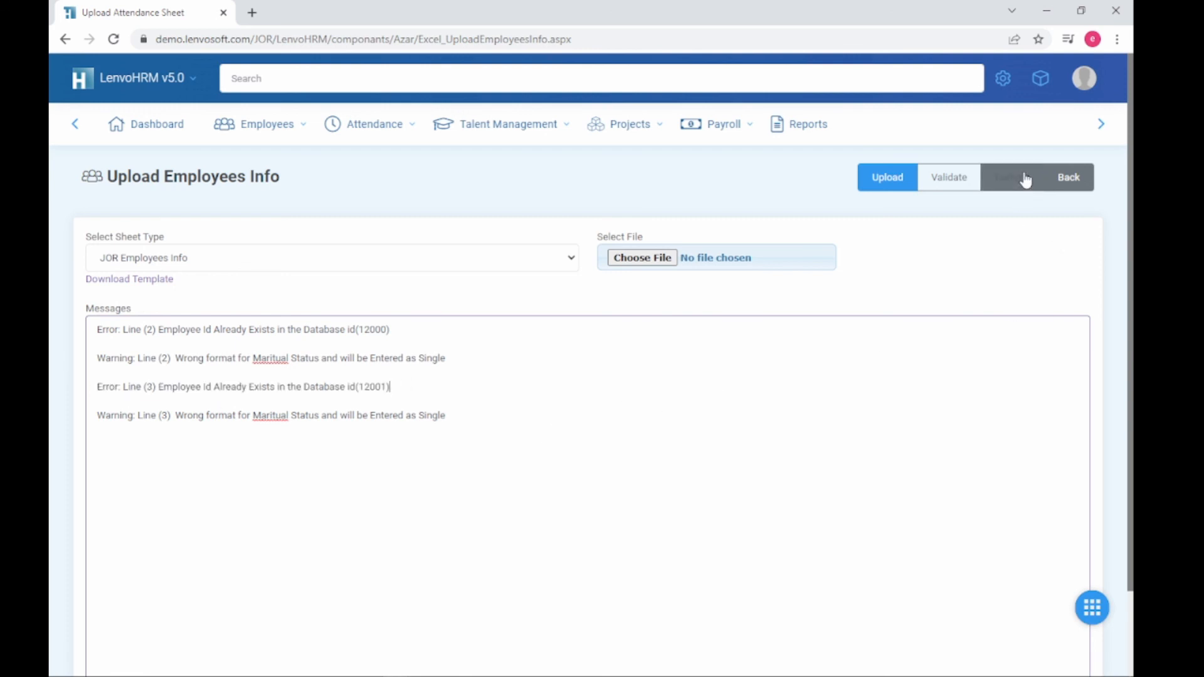